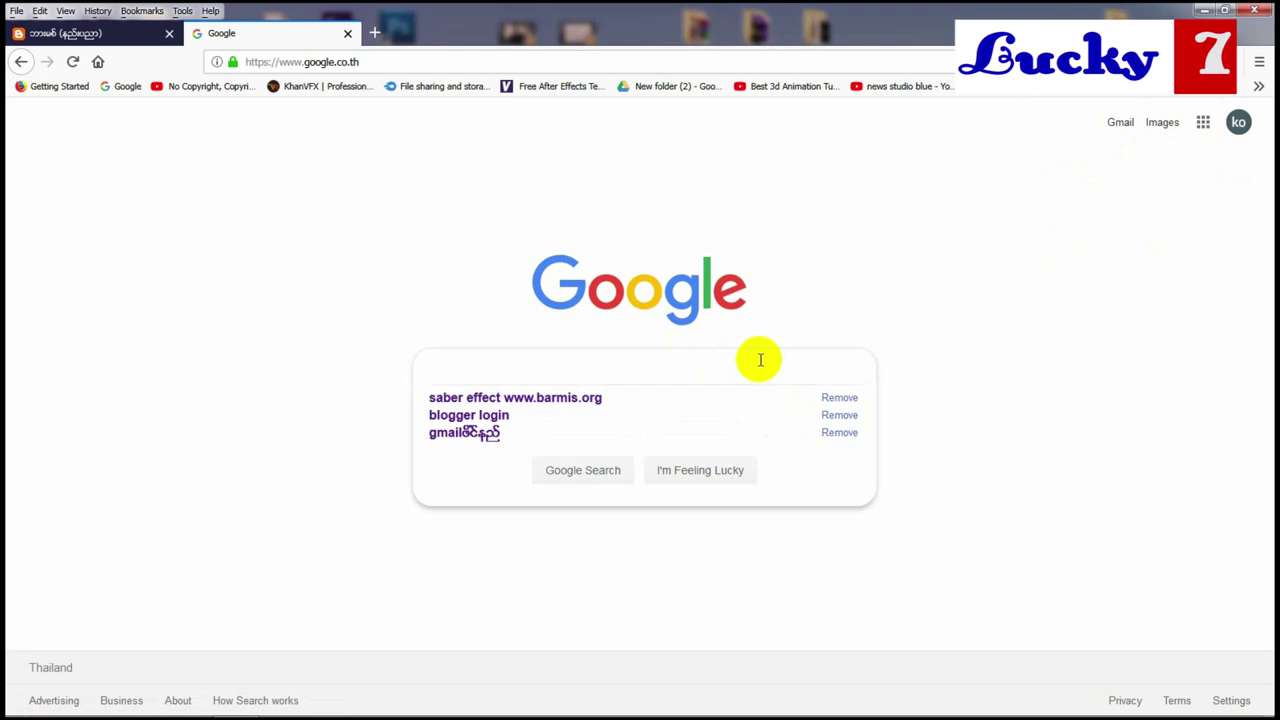
click(951, 294)
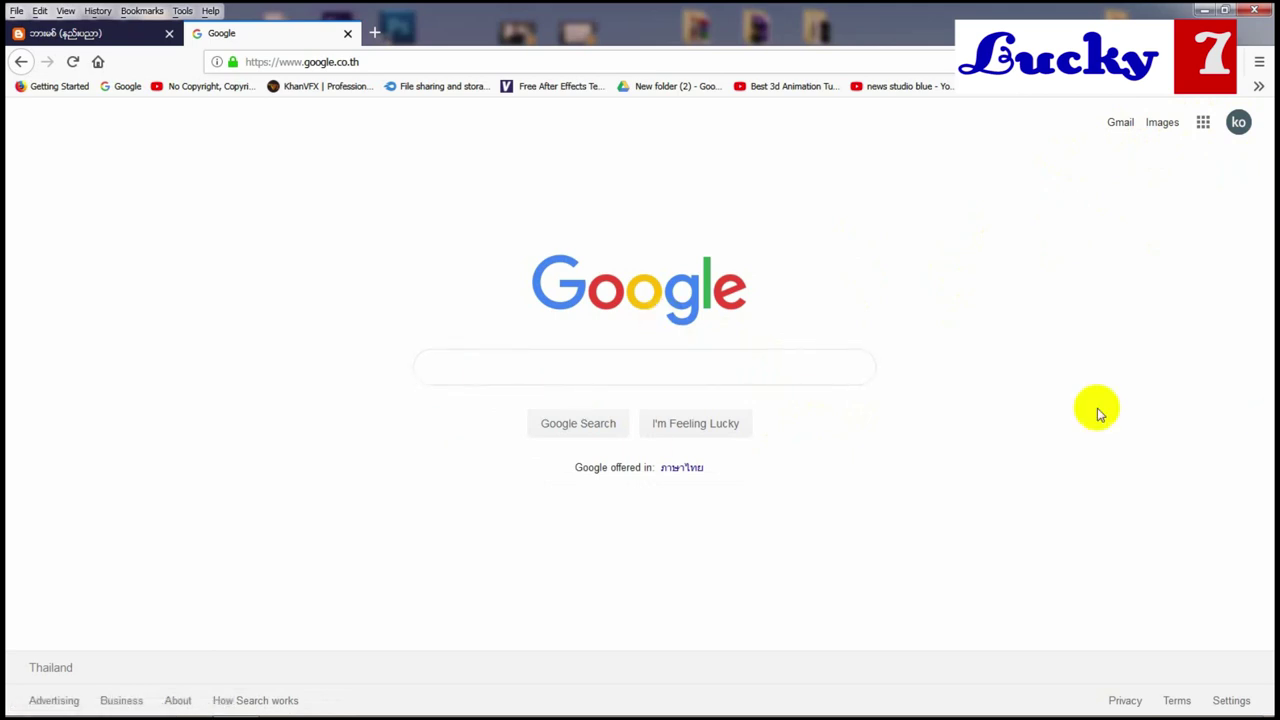
click(460, 364)
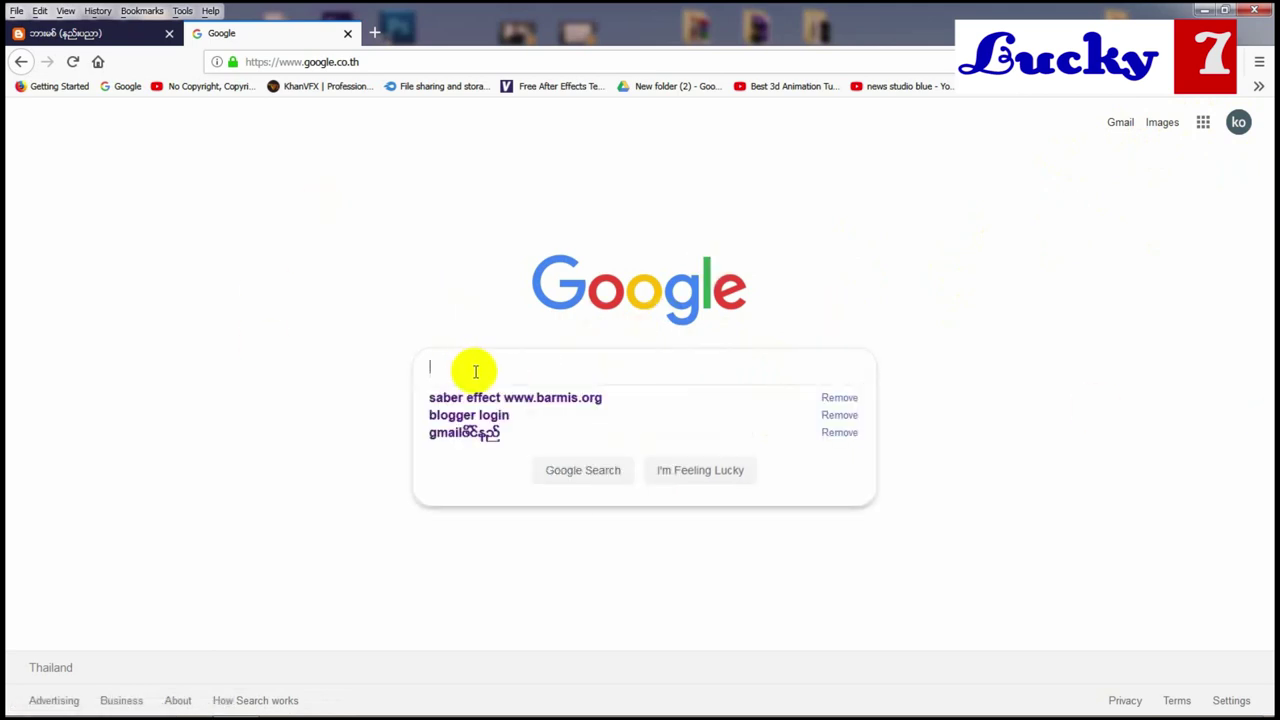
click(478, 281)
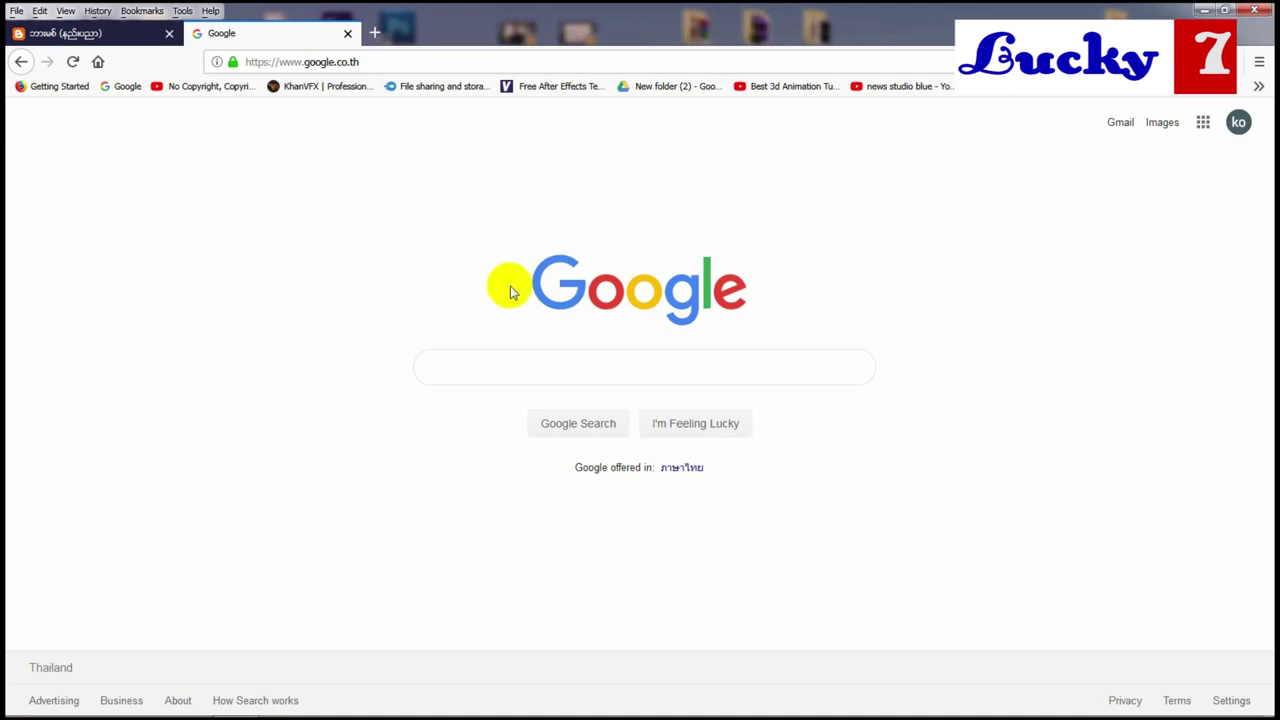
- Search Google for "blogger login" and open the Blogger.com result
click(480, 367)
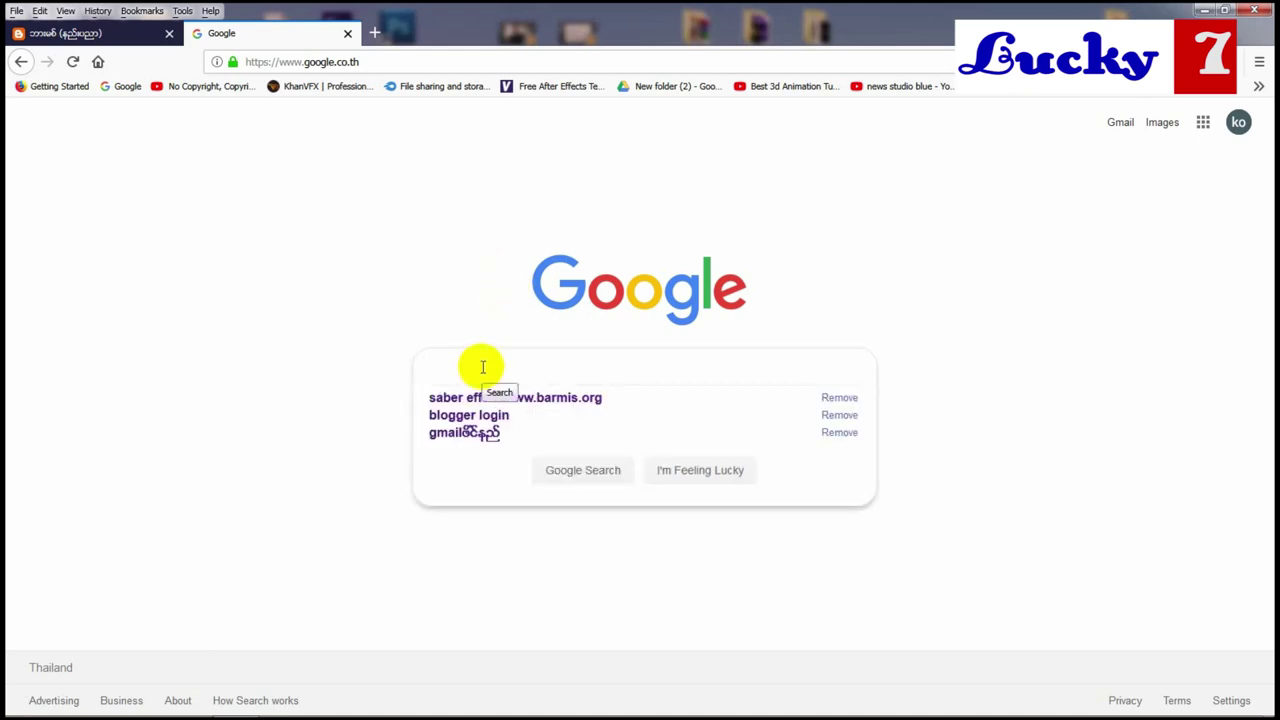
text(bLO)
key(BackSpace)
key(BackSpace)
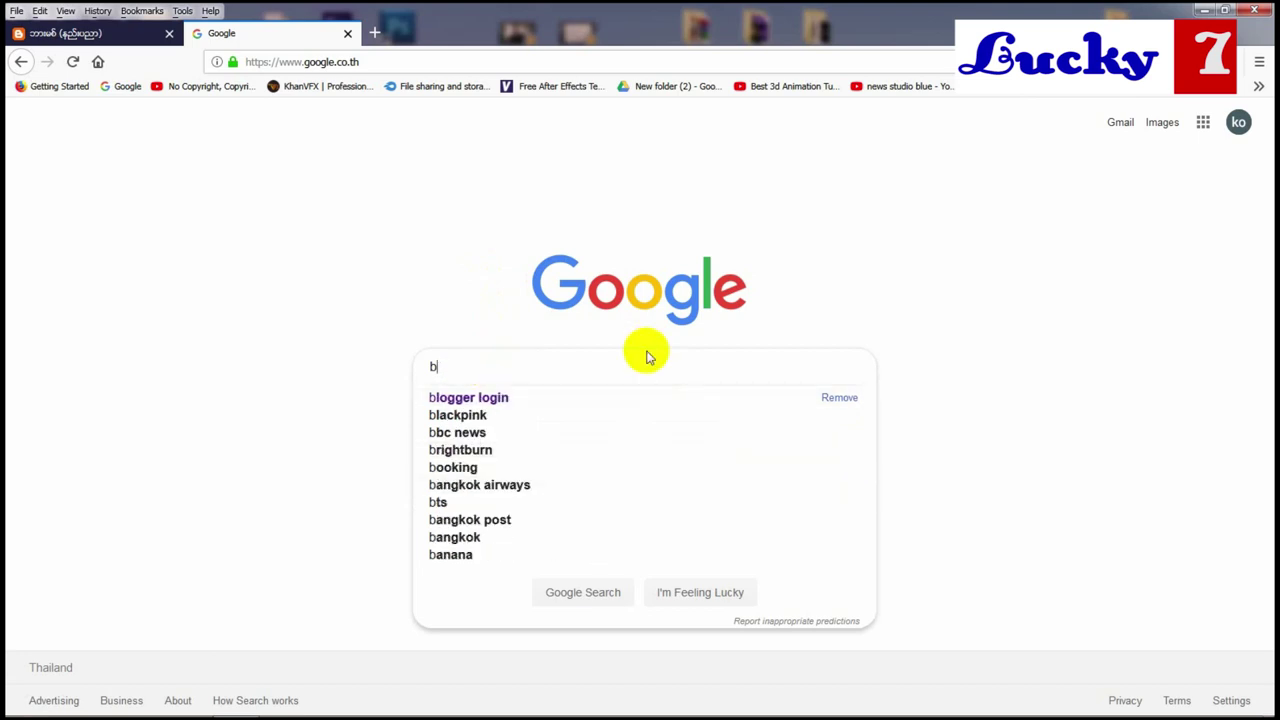
text(lgger)
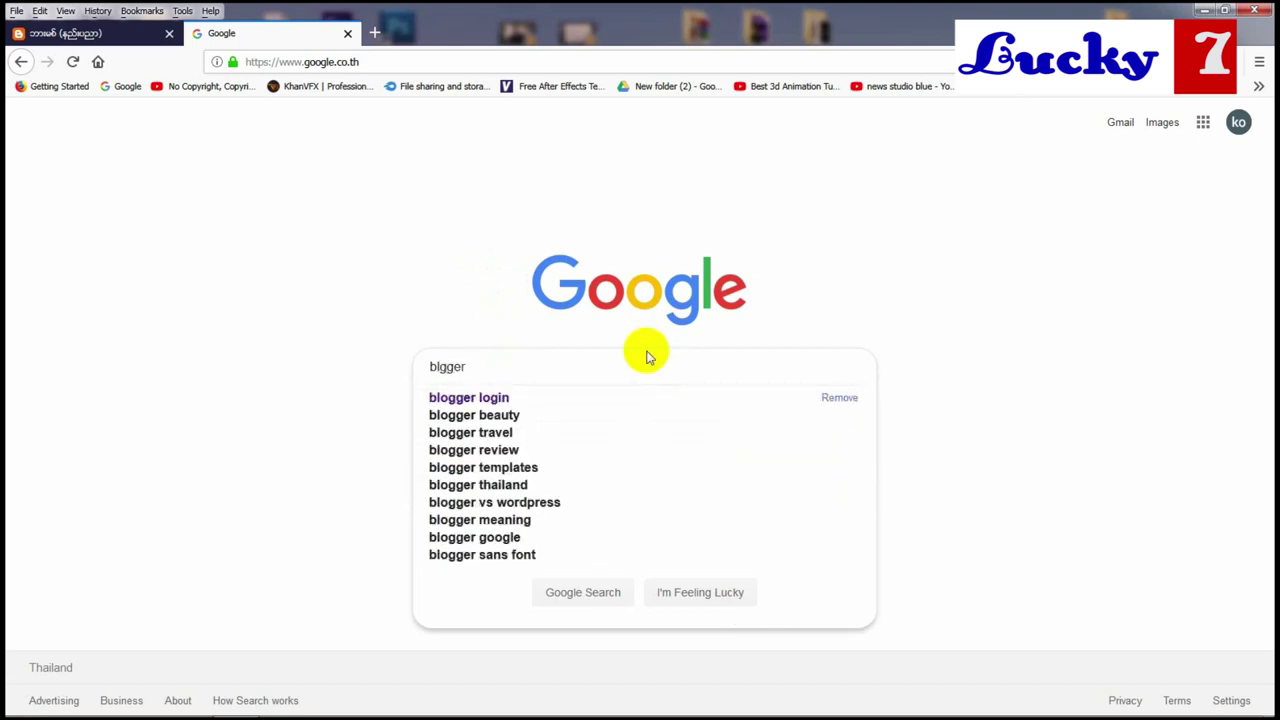
key(BackSpace)
key(BackSpace)
key(BackSpace)
key(BackSpace)
text(o)
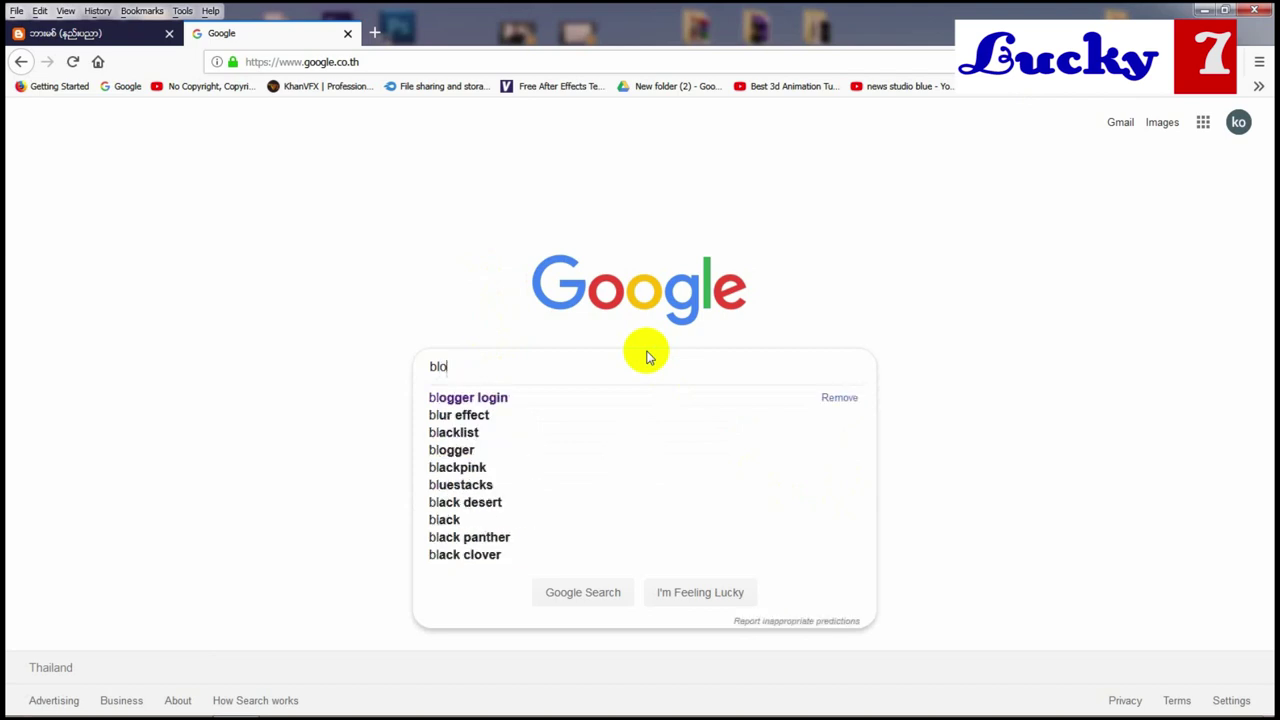
text(gger)
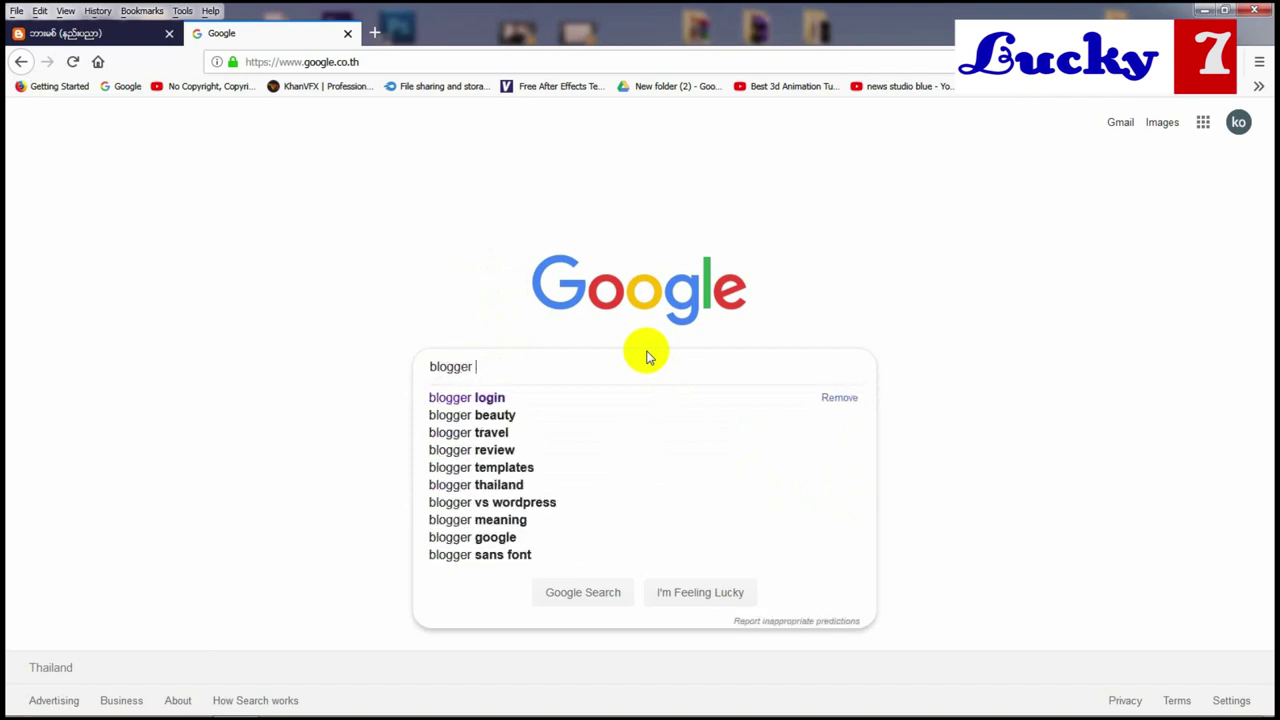
click(490, 397)
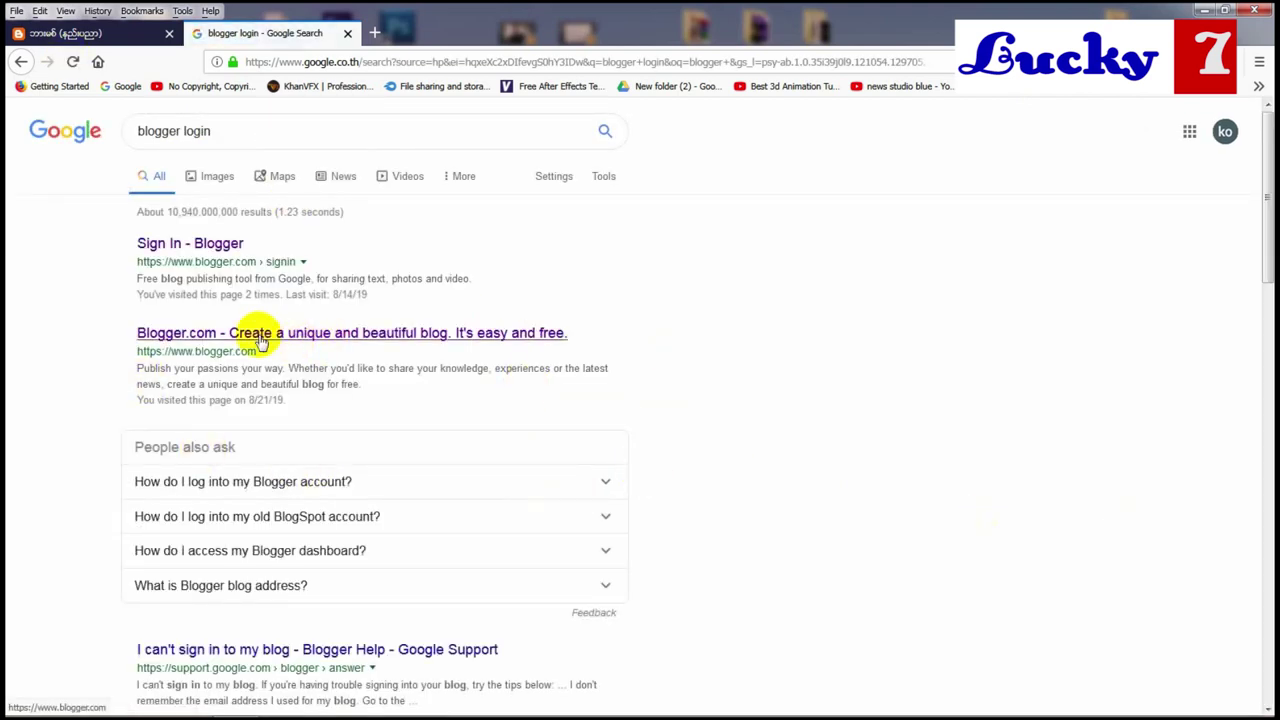
click(314, 333)
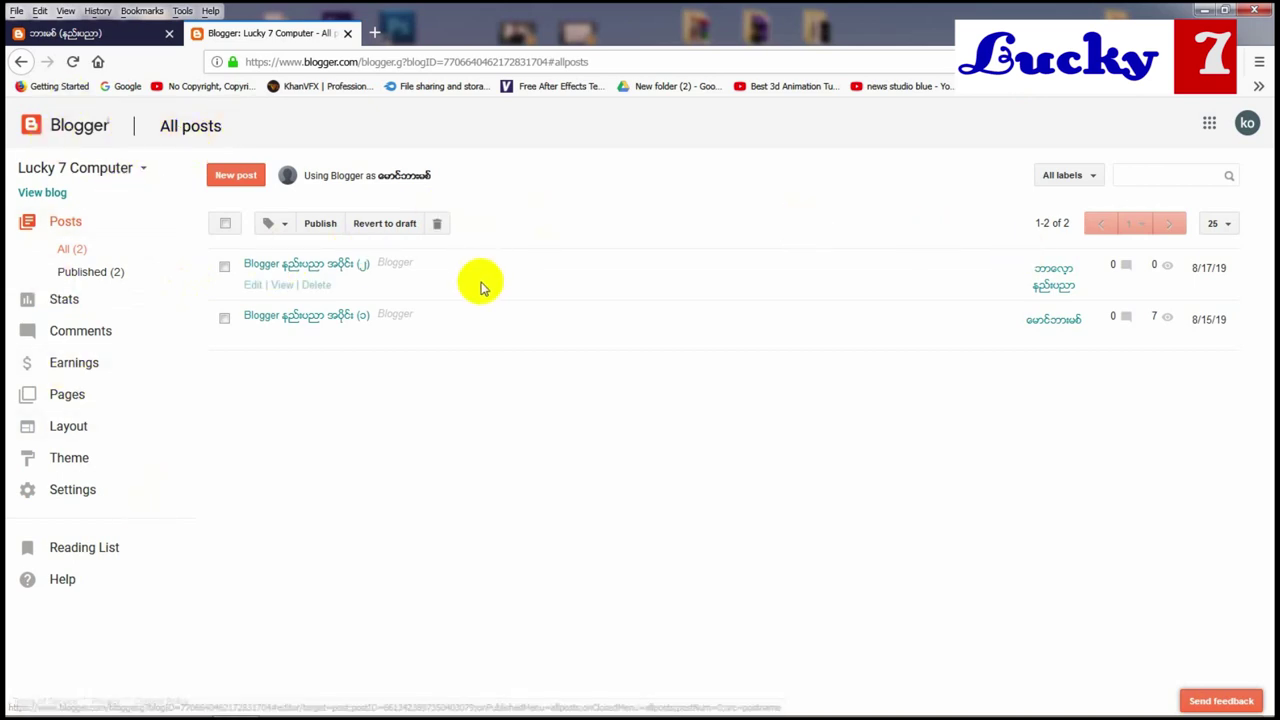
- Create a new blog post titled "Saber Effect For Adobe After Effect CS6 Full"
click(237, 182)
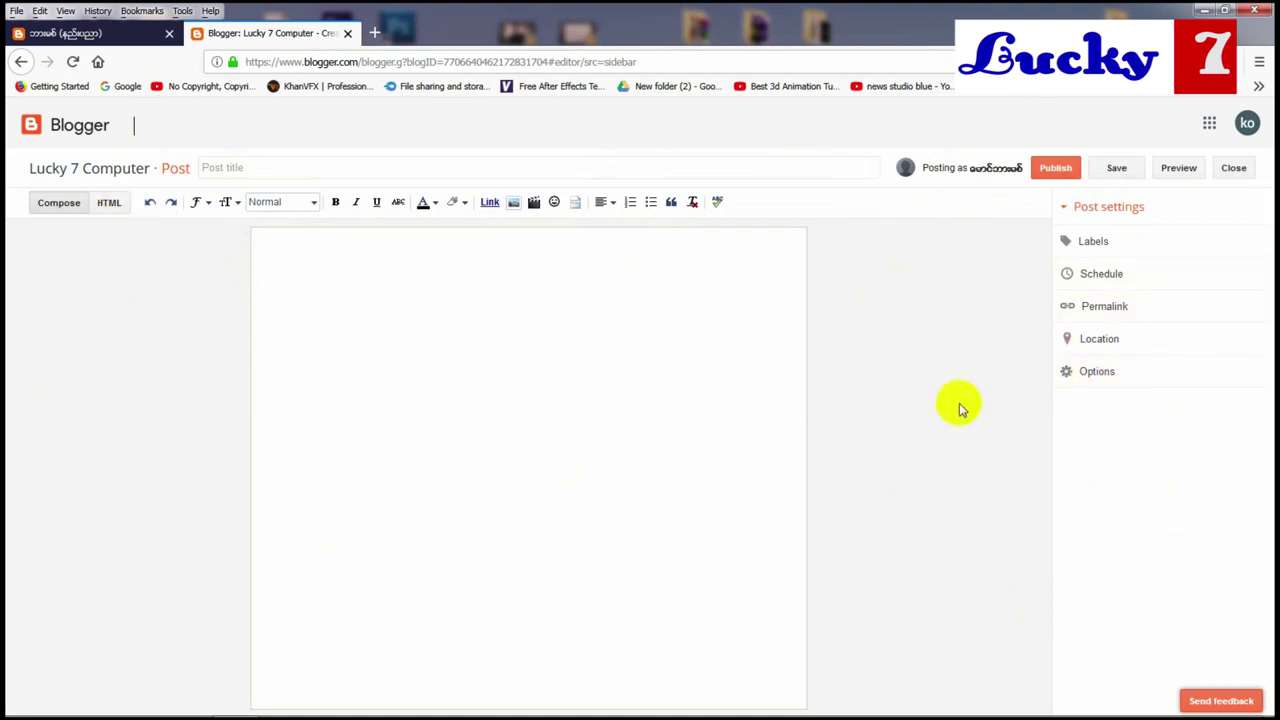
click(257, 168)
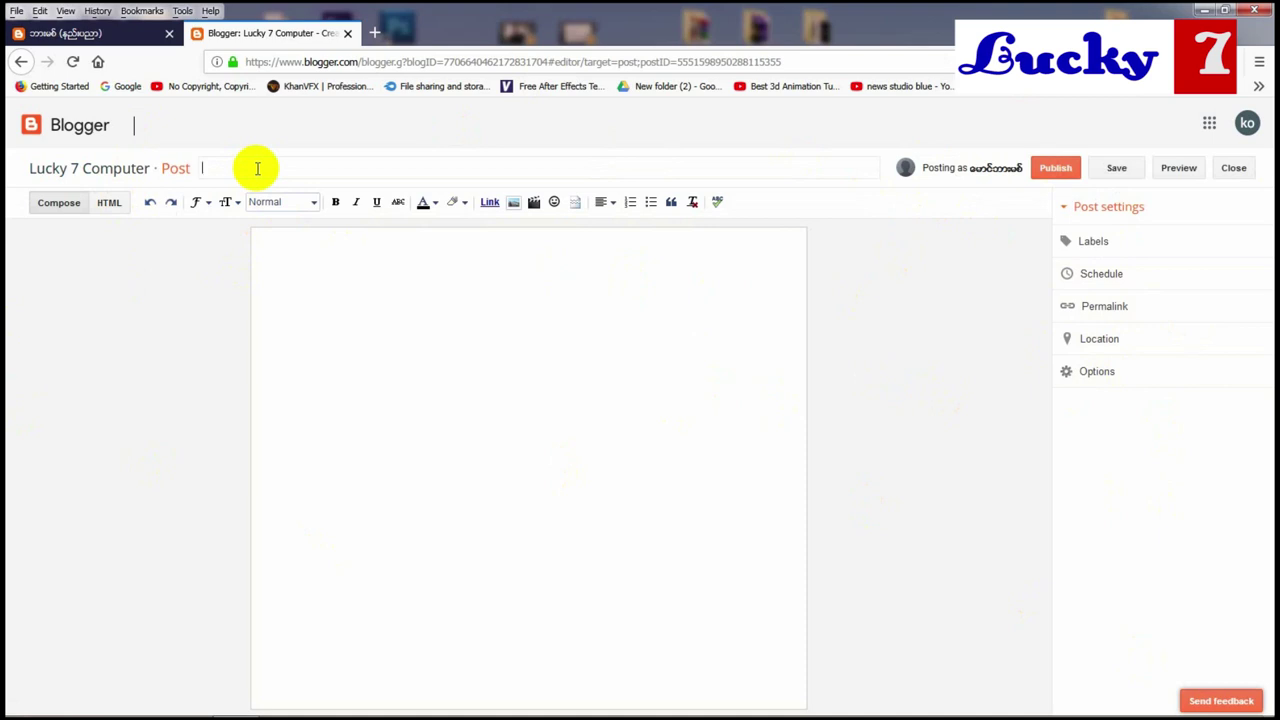
text(s)
key(BackSpace)
text(Saber El)
text(ffect)
text( Video)
key(BackSpace)
key(BackSpace)
key(BackSpace)
key(BackSpace)
key(BackSpace)
text(For Adobe After )
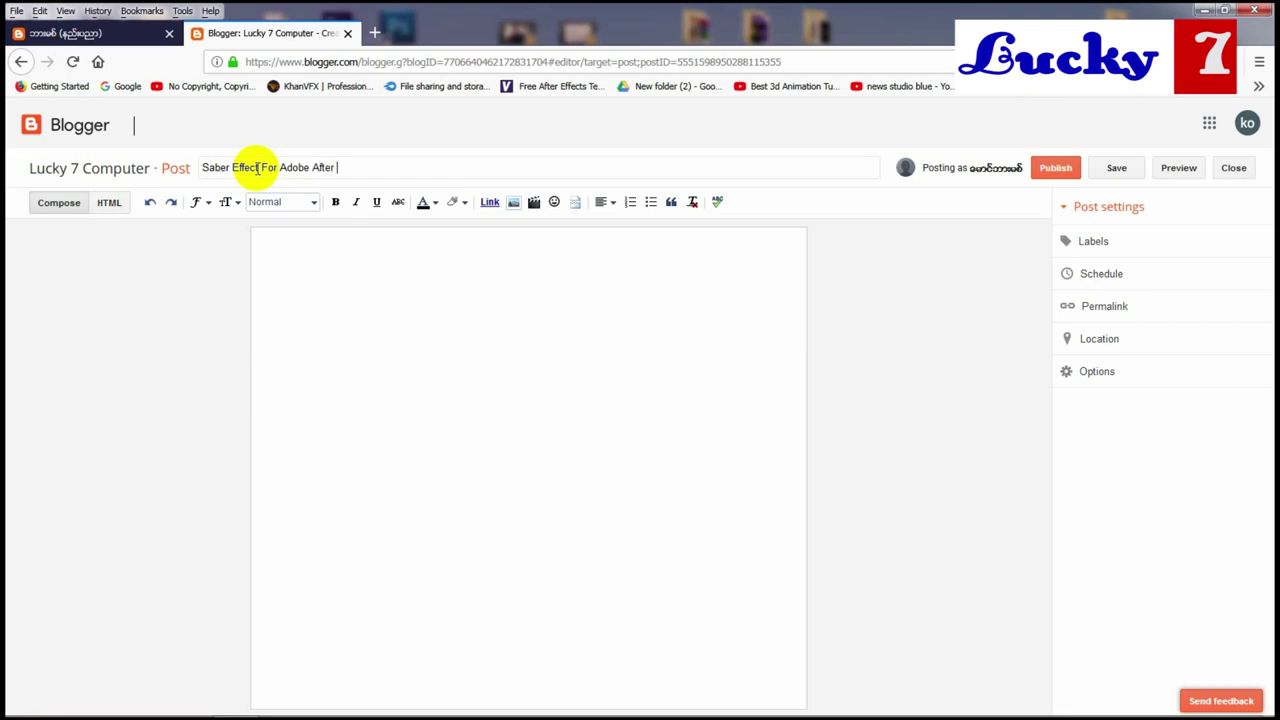
text(Effect CS6)
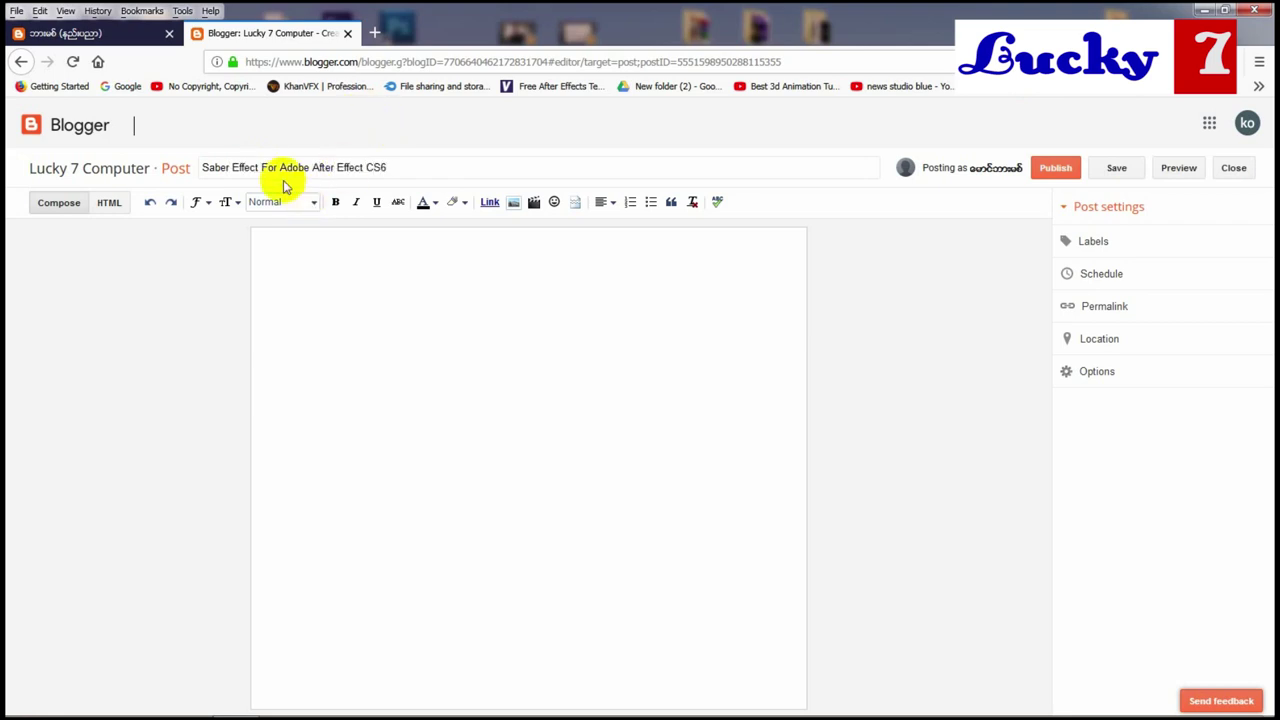
text( Ful)
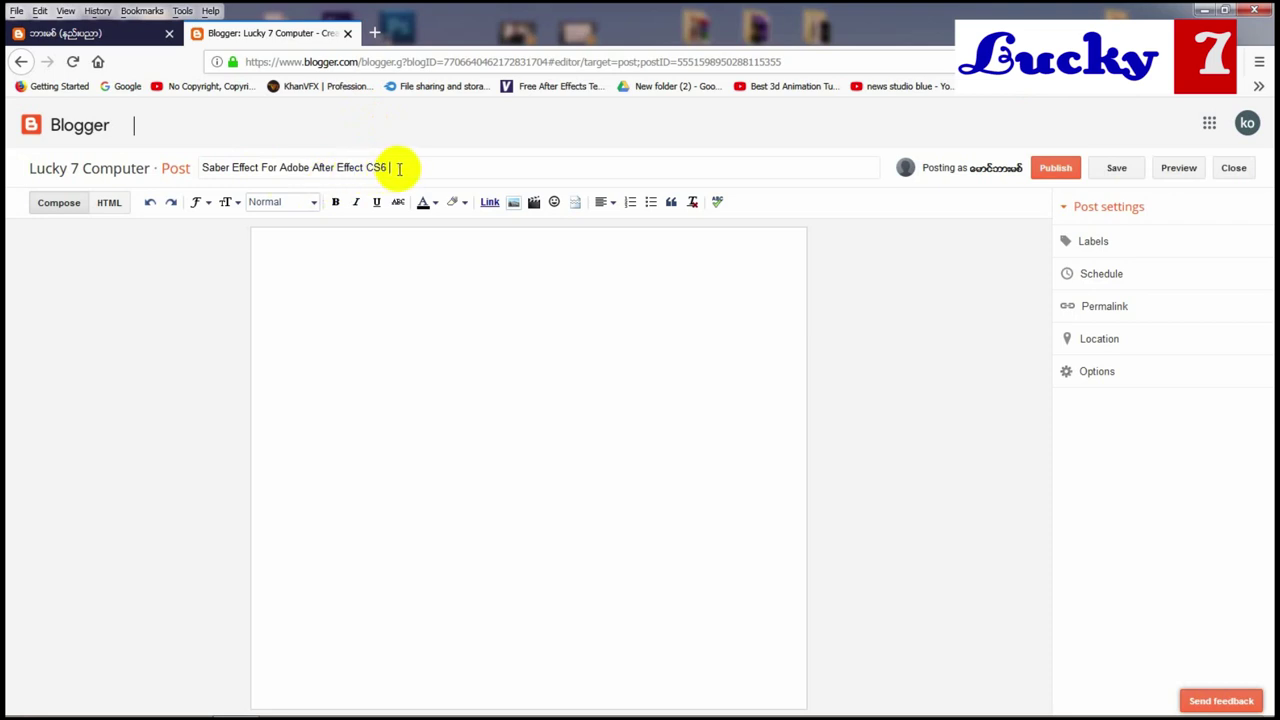
- Append "+ Cracked Key" to the end of the post title
drag(437, 166, 183, 166)
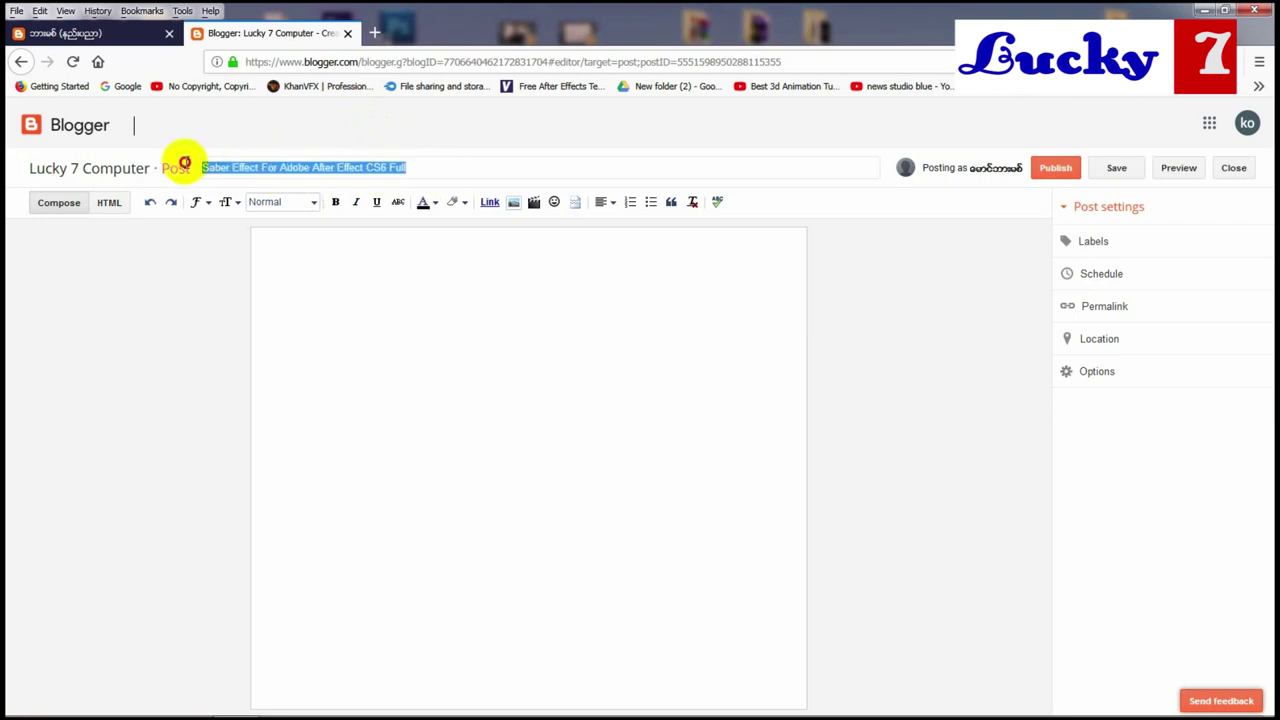
click(462, 166)
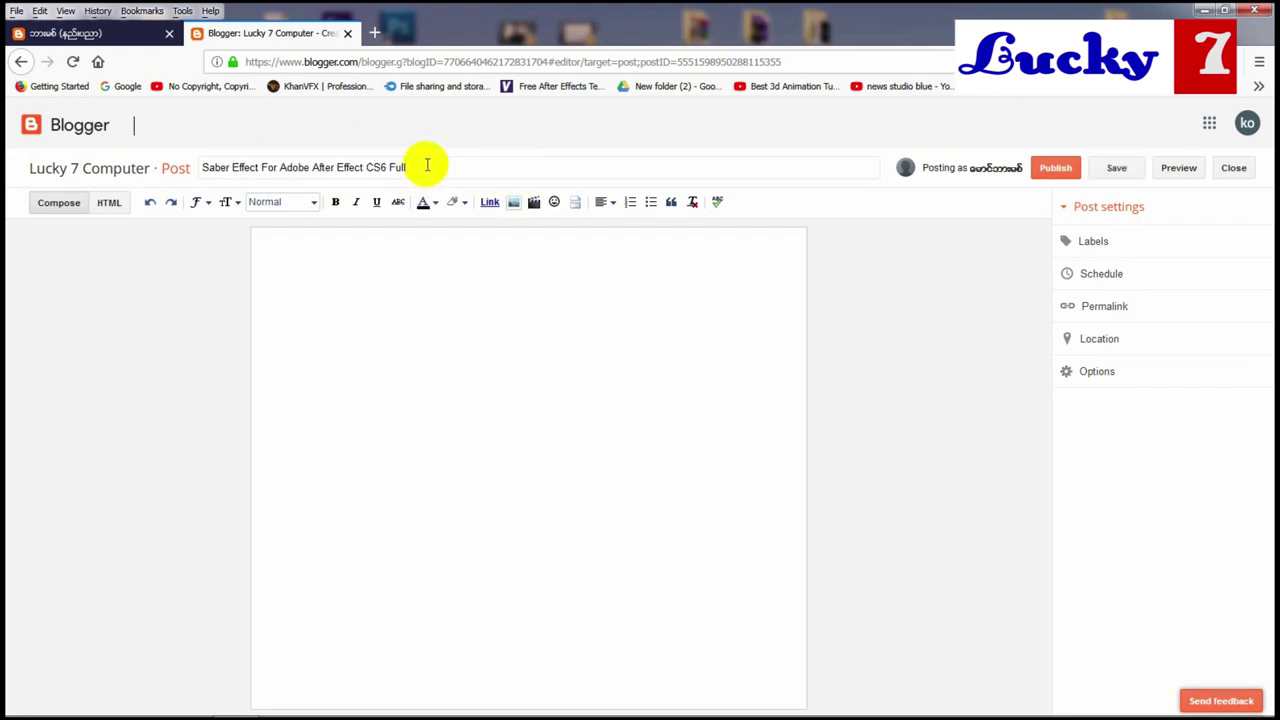
text(+ Cracked K)
key(BackSpace)
text(y)
- Replace "Cracked Key" in the post title with "Patch Key Full" and remove the earlier "Full" after CS6
drag(491, 165, 422, 166)
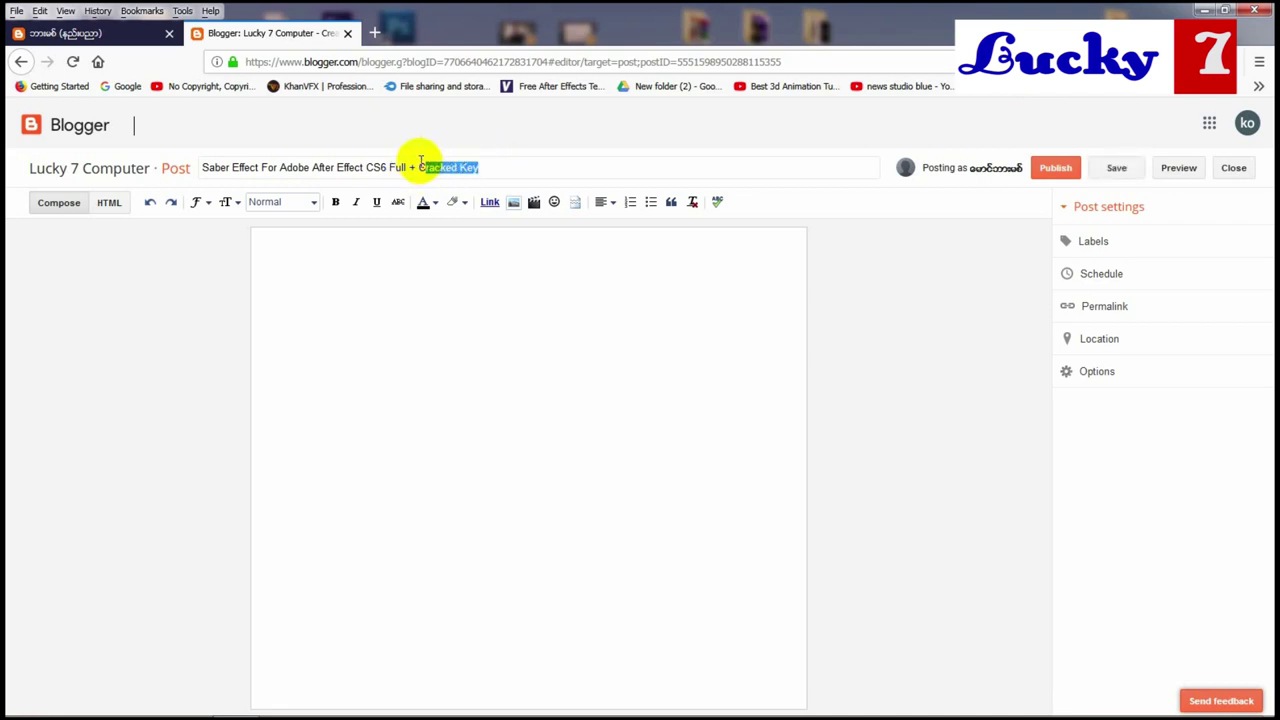
key(BackSpace)
text(Patch Key)
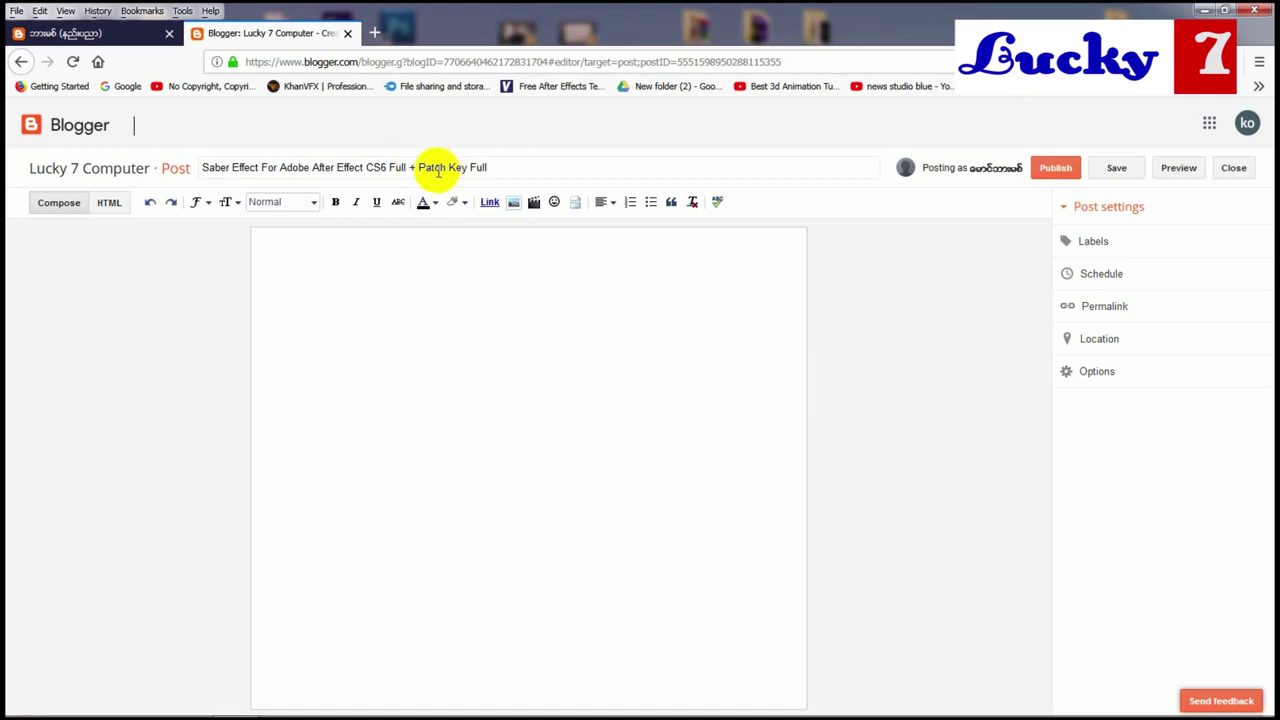
drag(409, 169, 395, 167)
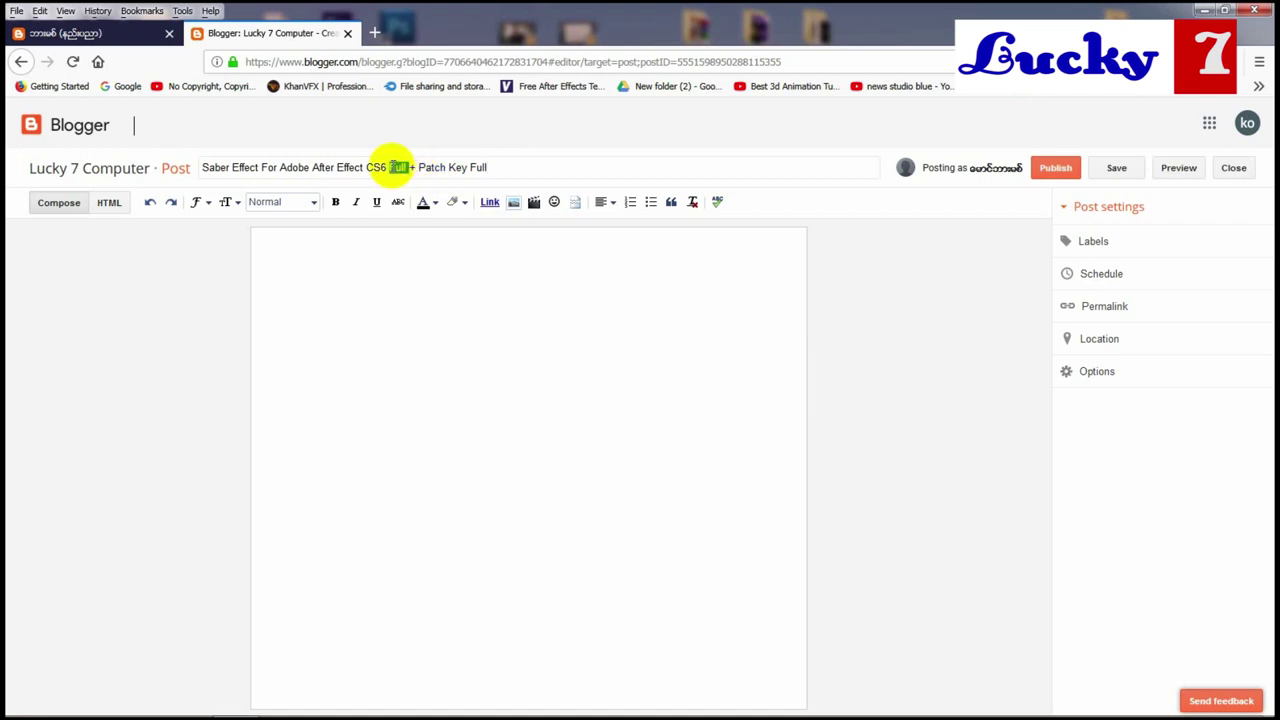
key(BackSpace)
- Remove "+ Patch Key" from the post title
drag(475, 167, 200, 170)
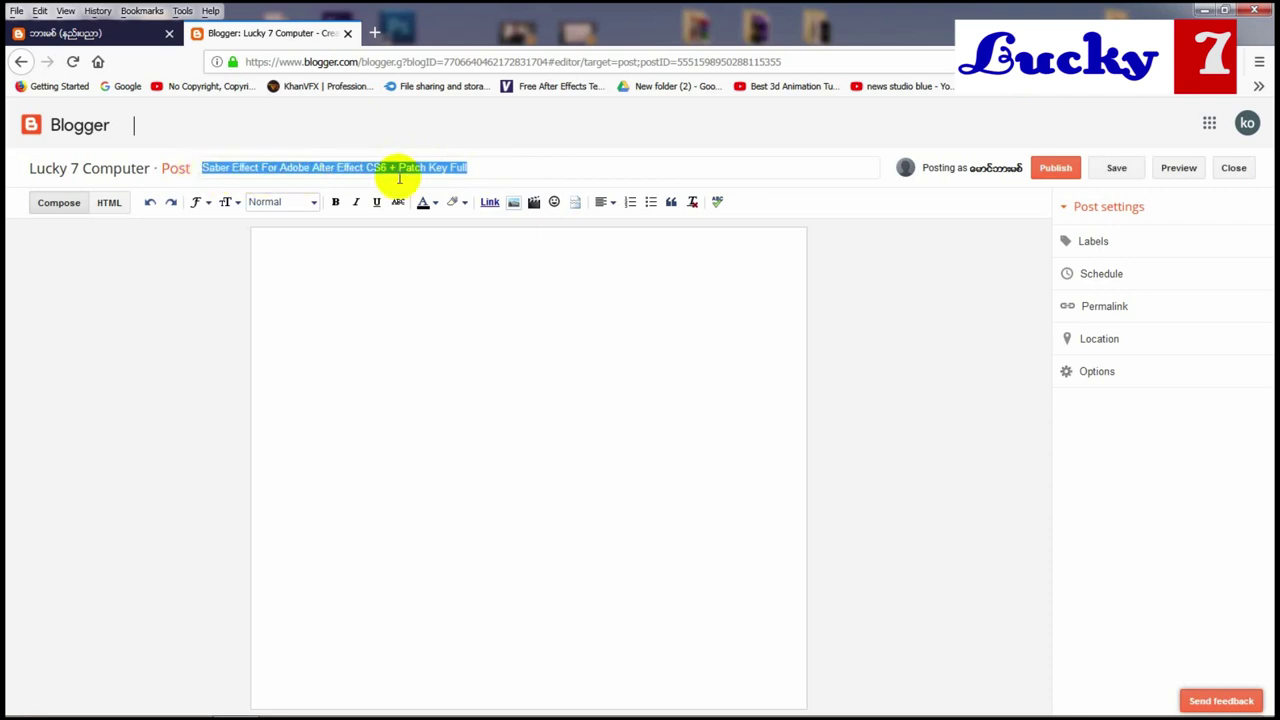
click(494, 167)
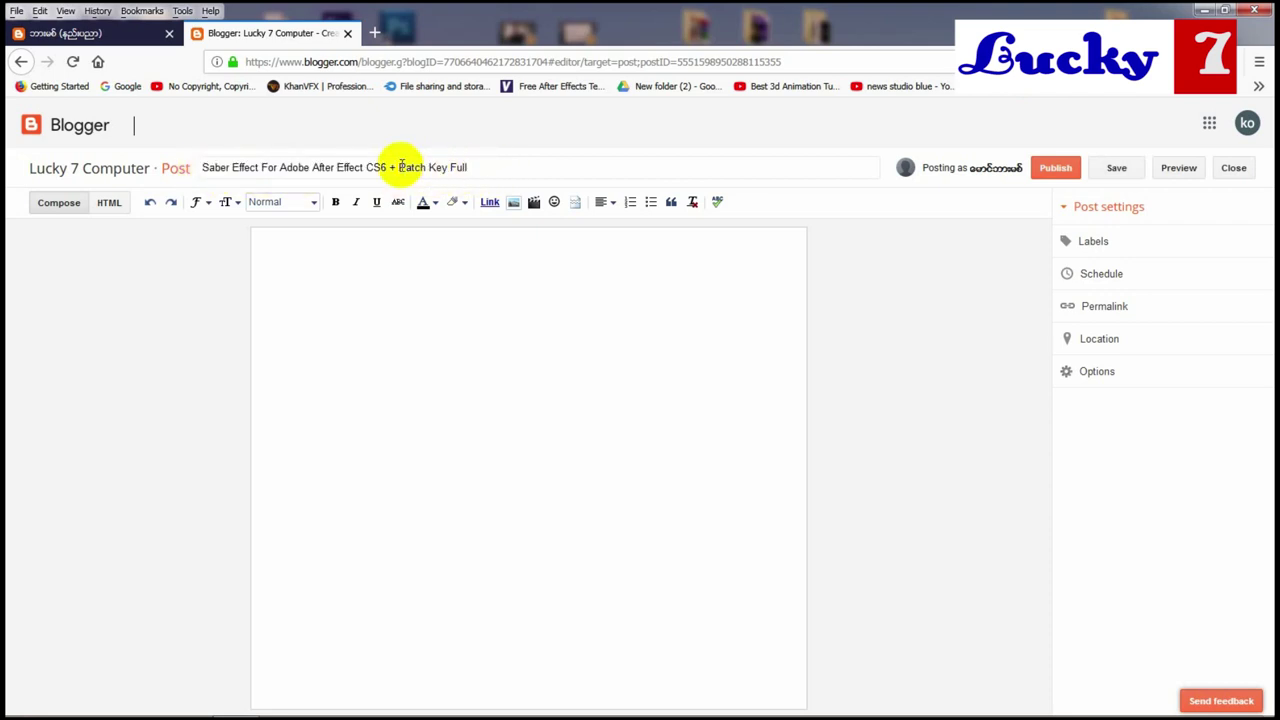
drag(389, 167, 445, 167)
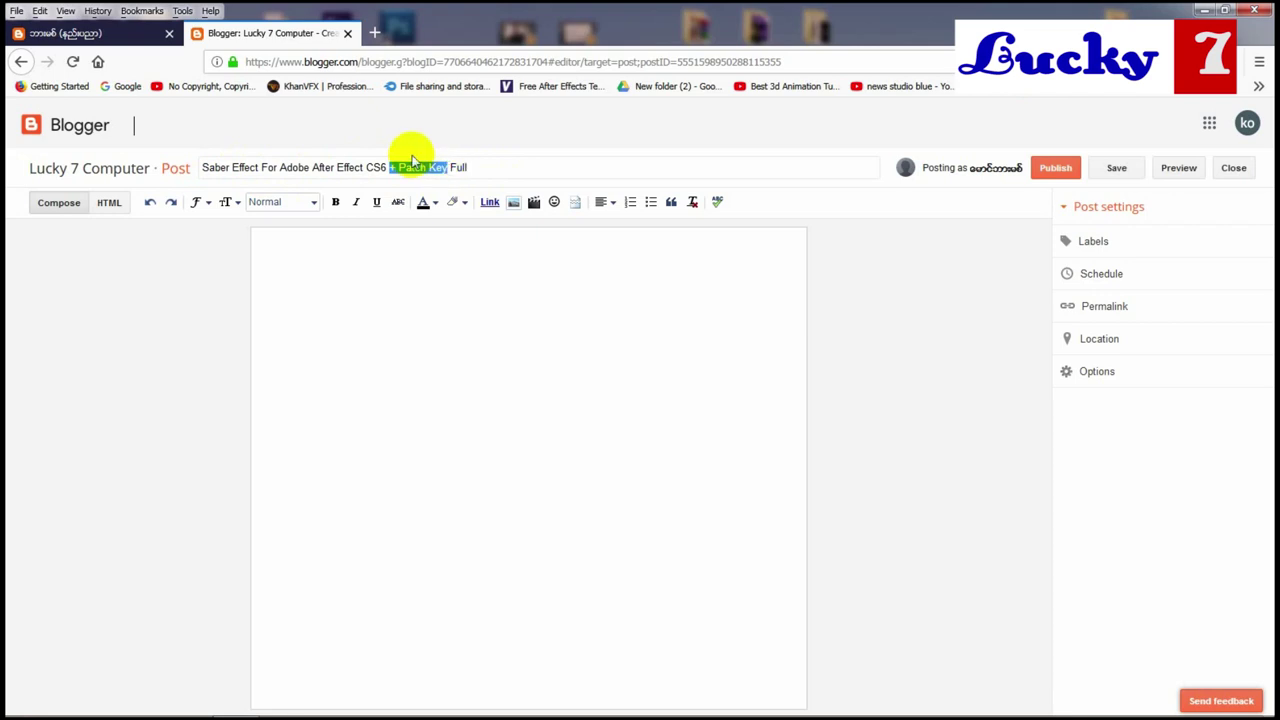
key(BackSpace)
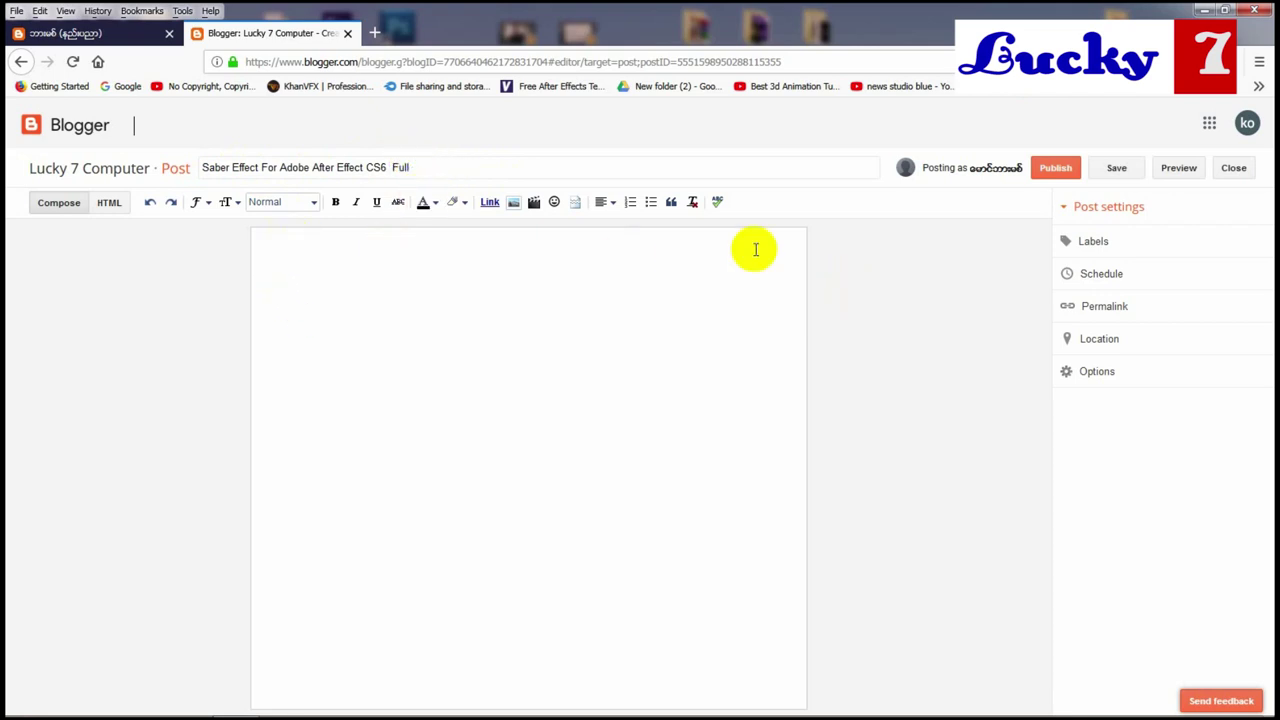
- Enter the test lines "abd" and "afs" in the post body
click(363, 241)
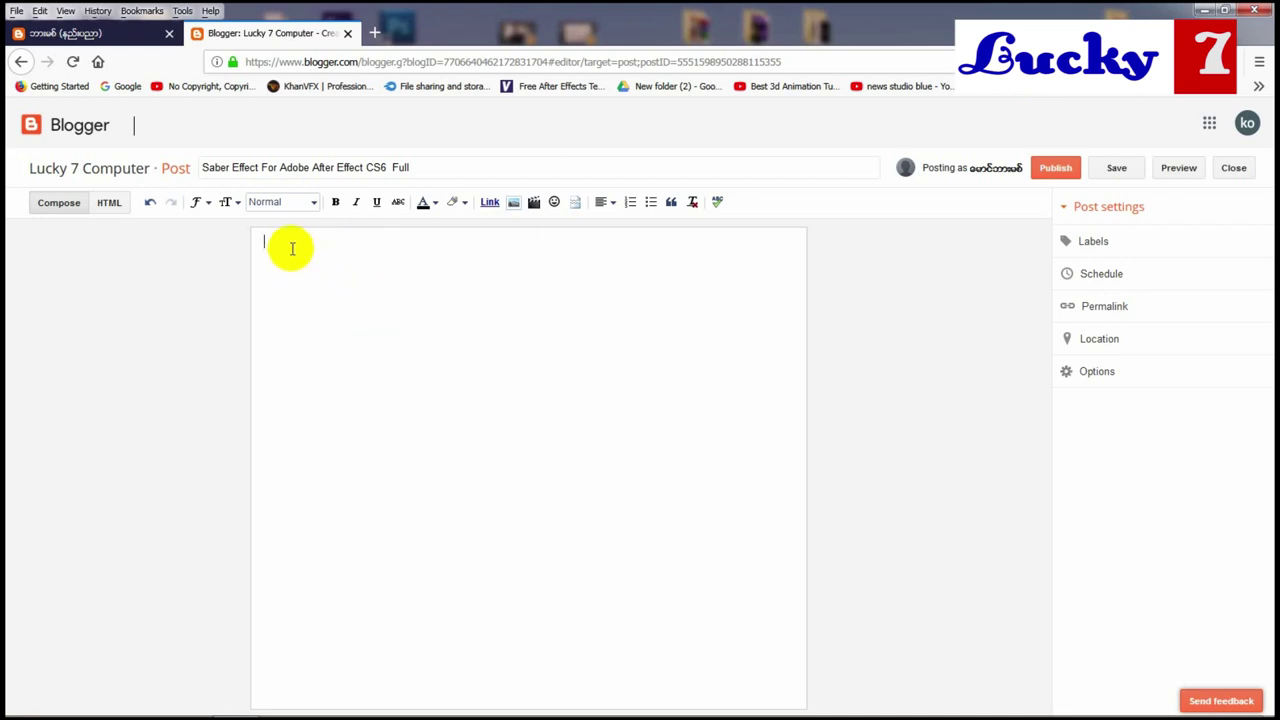
text(bd)
drag(286, 243, 262, 241)
click(329, 257)
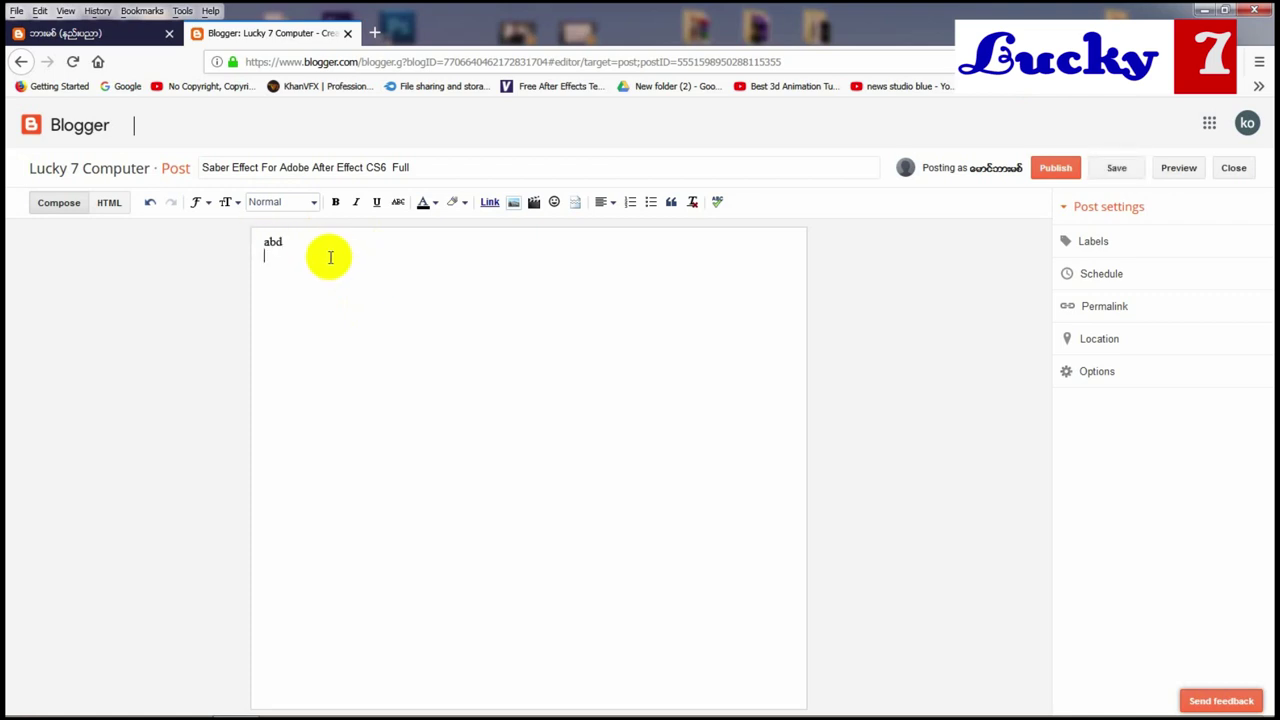
key(Return)
text(afs)
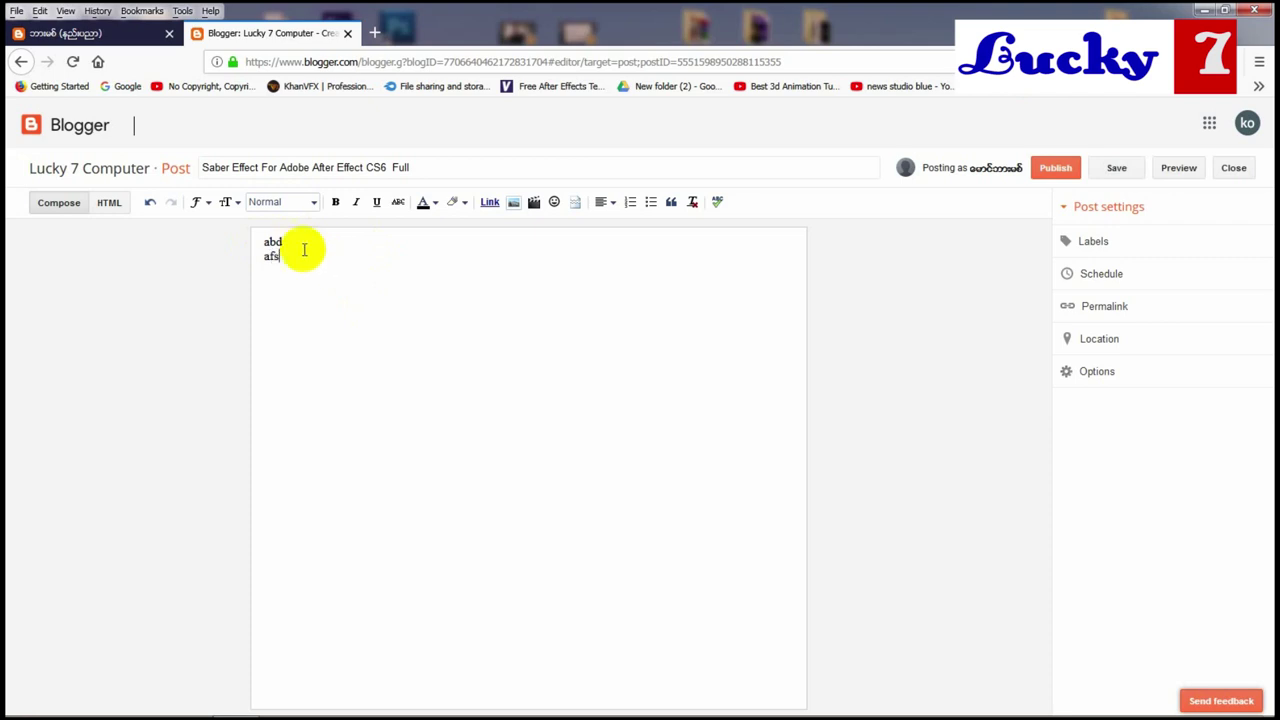
- Insert a blank line between the two test lines and clear the whole post body
click(292, 242)
key(Return)
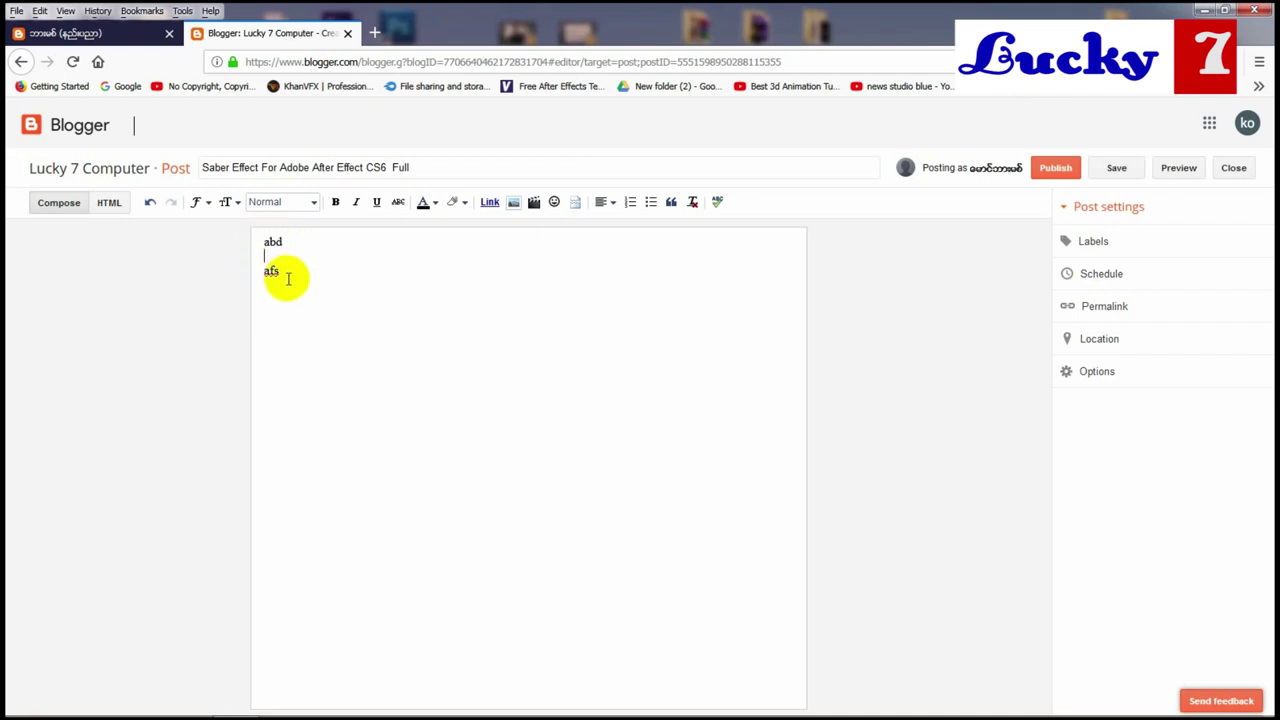
click(291, 281)
drag(291, 281, 250, 240)
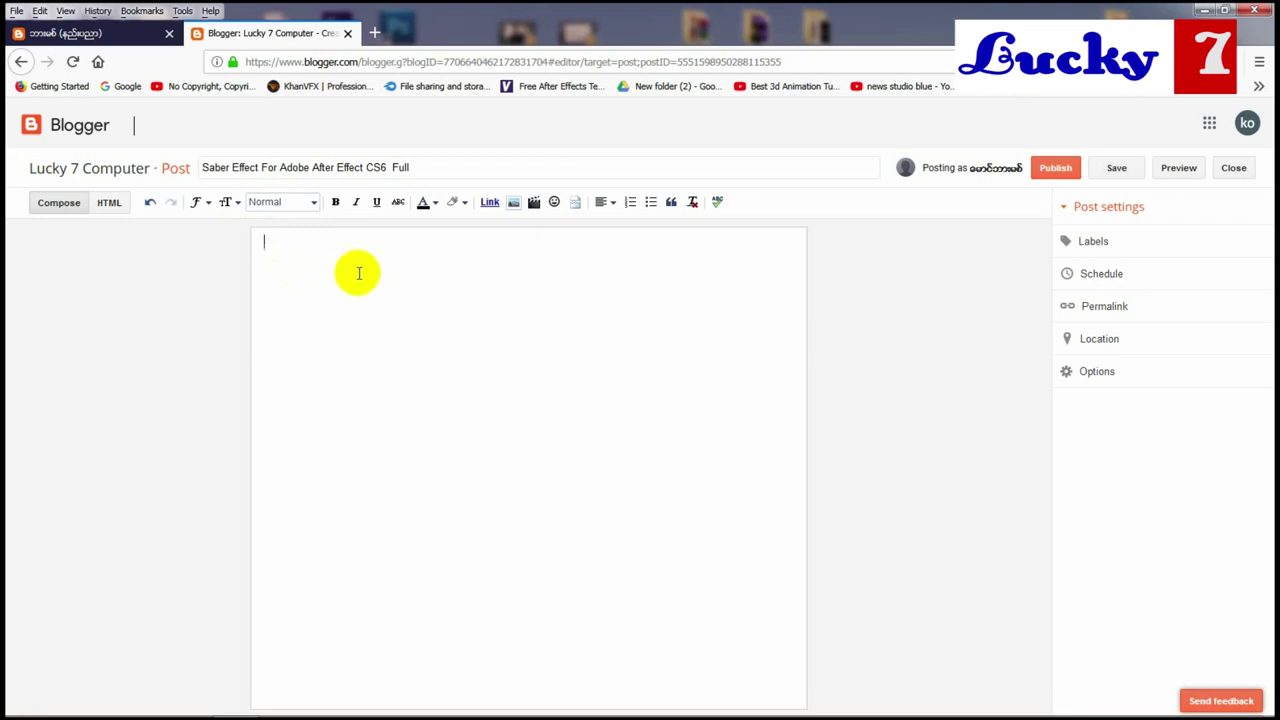
- Upload the image "Saber Effect Ae" from the Desktop folder "New folder (11)" for the post
click(511, 204)
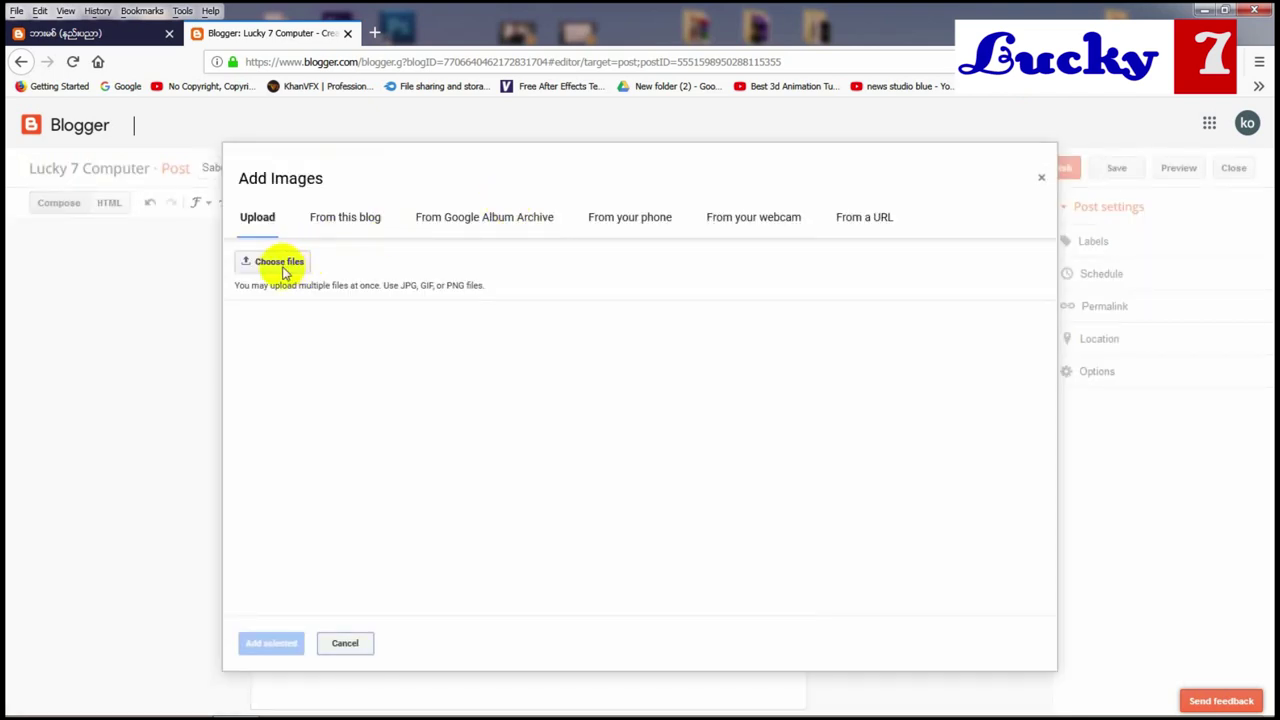
click(280, 264)
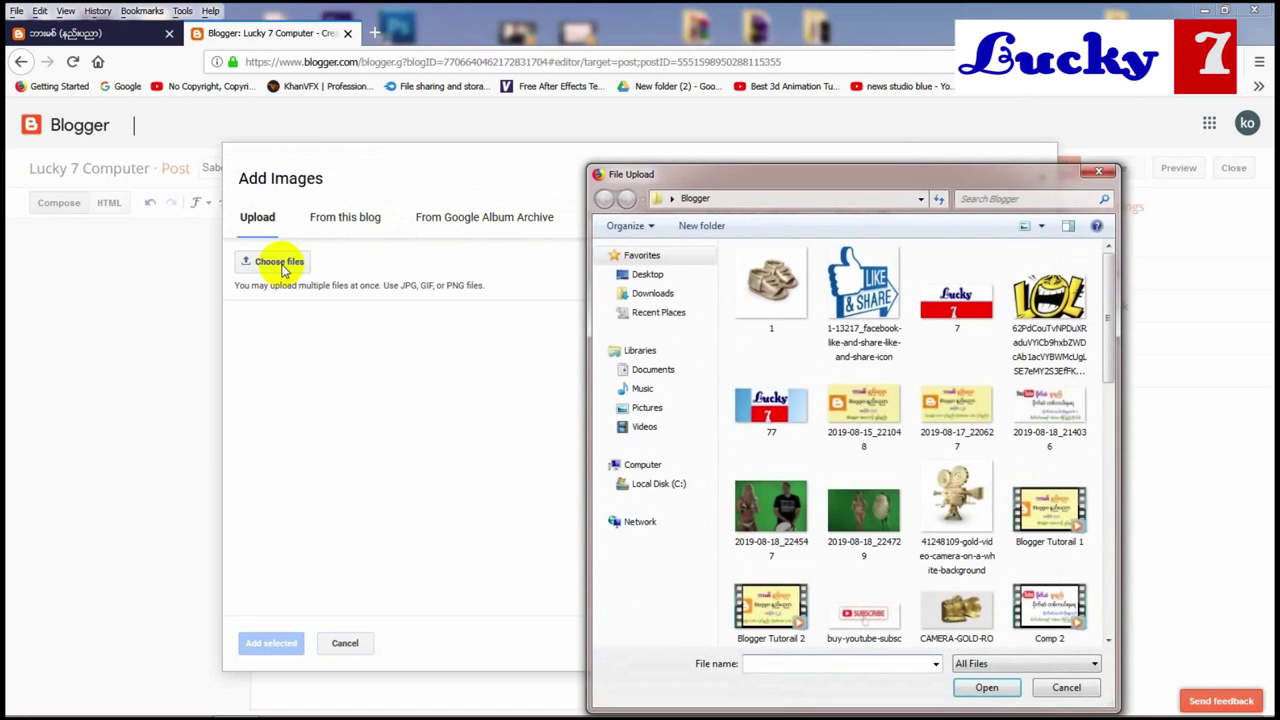
click(648, 275)
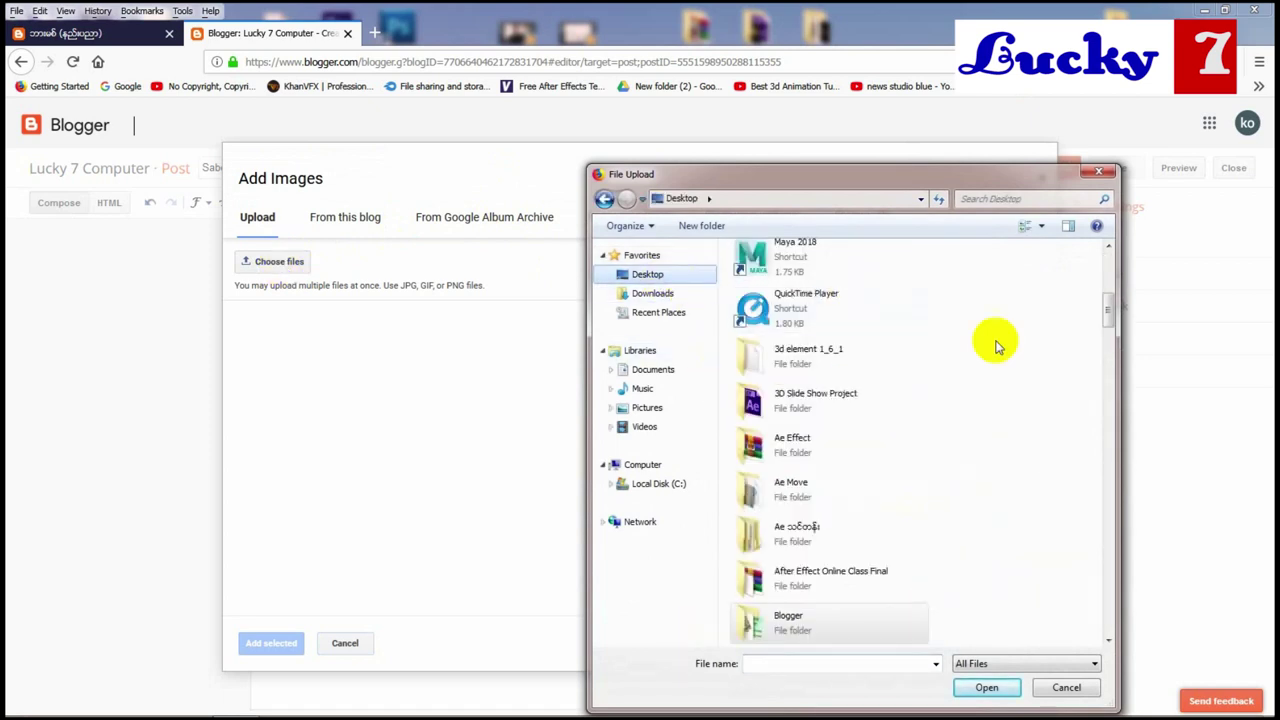
drag(1108, 268, 1086, 391)
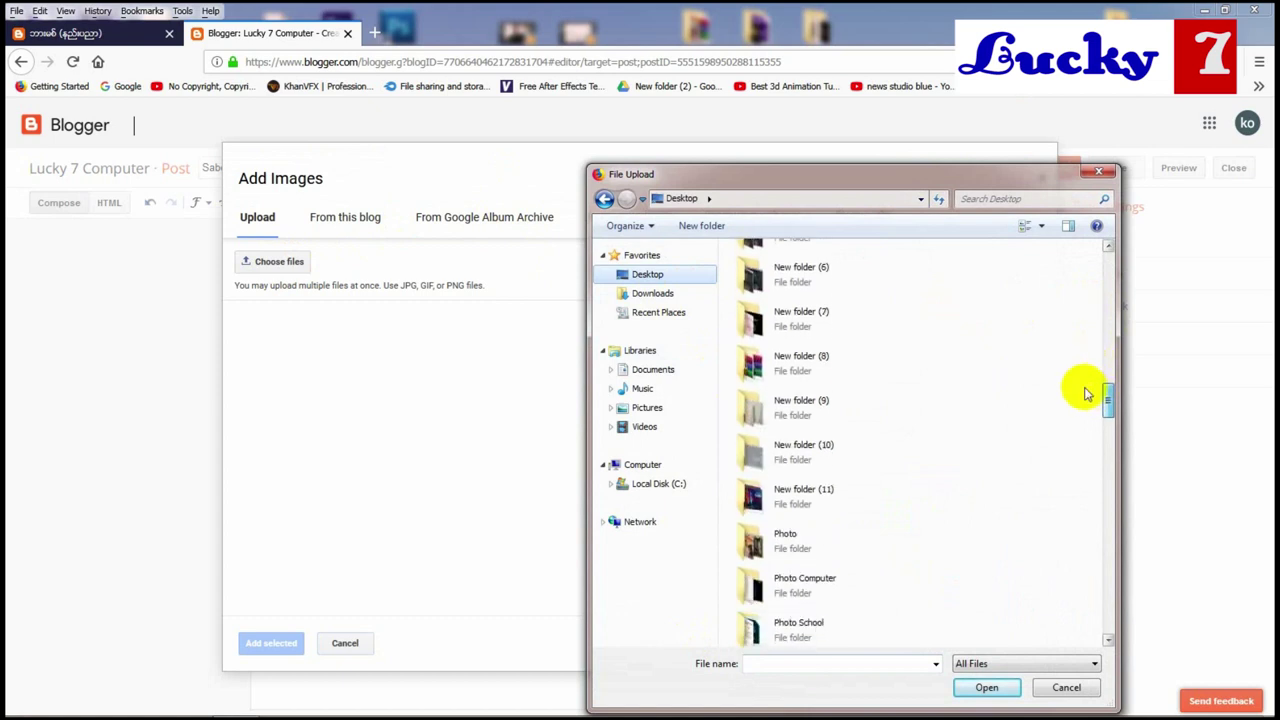
double_click(811, 491)
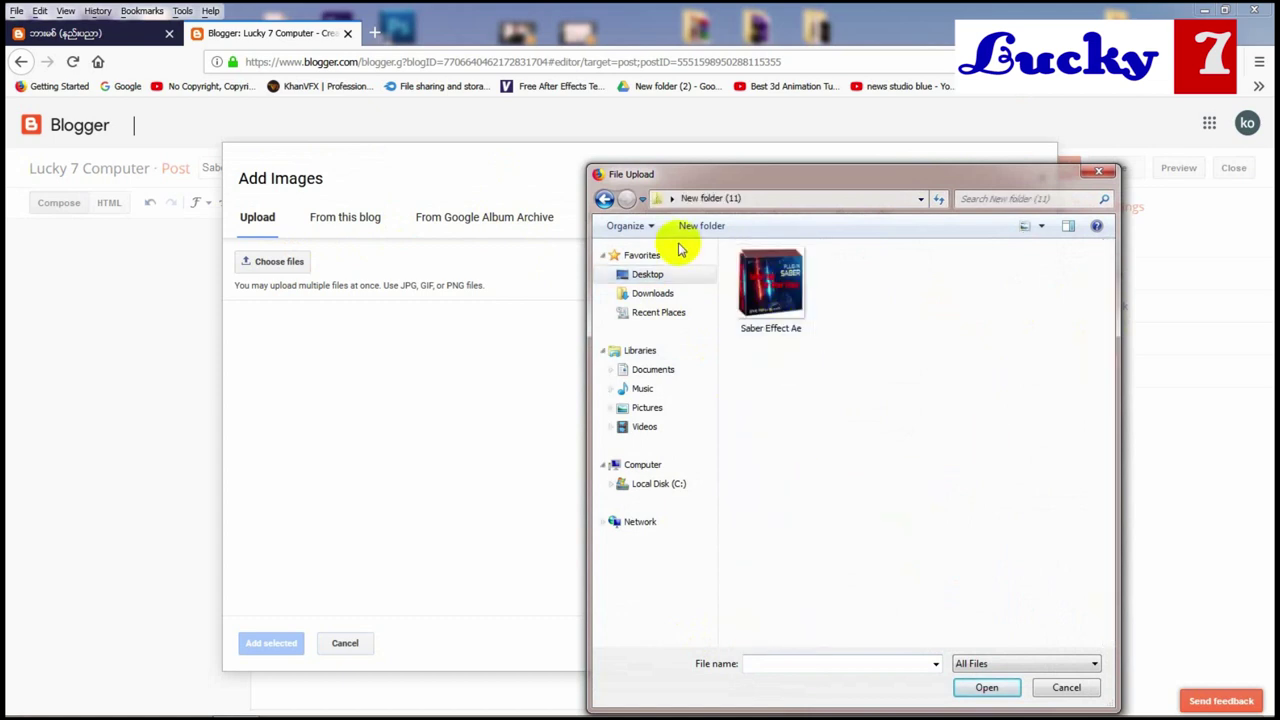
click(771, 285)
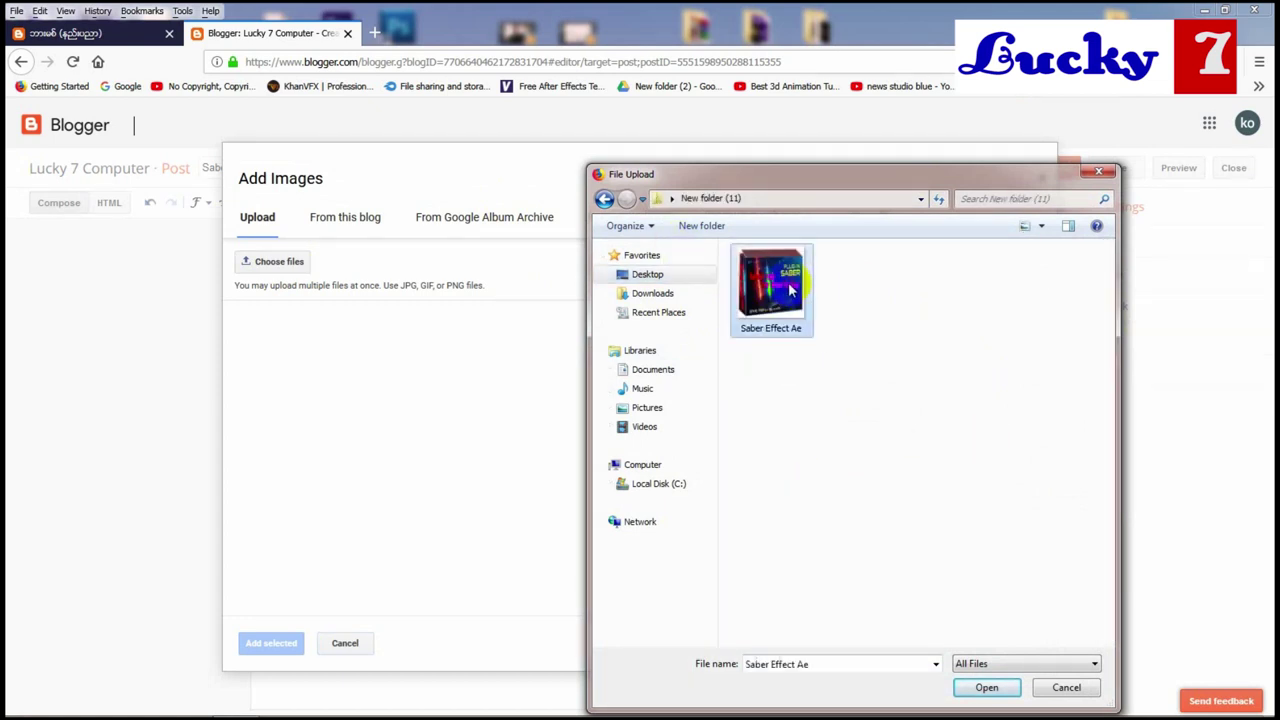
click(975, 688)
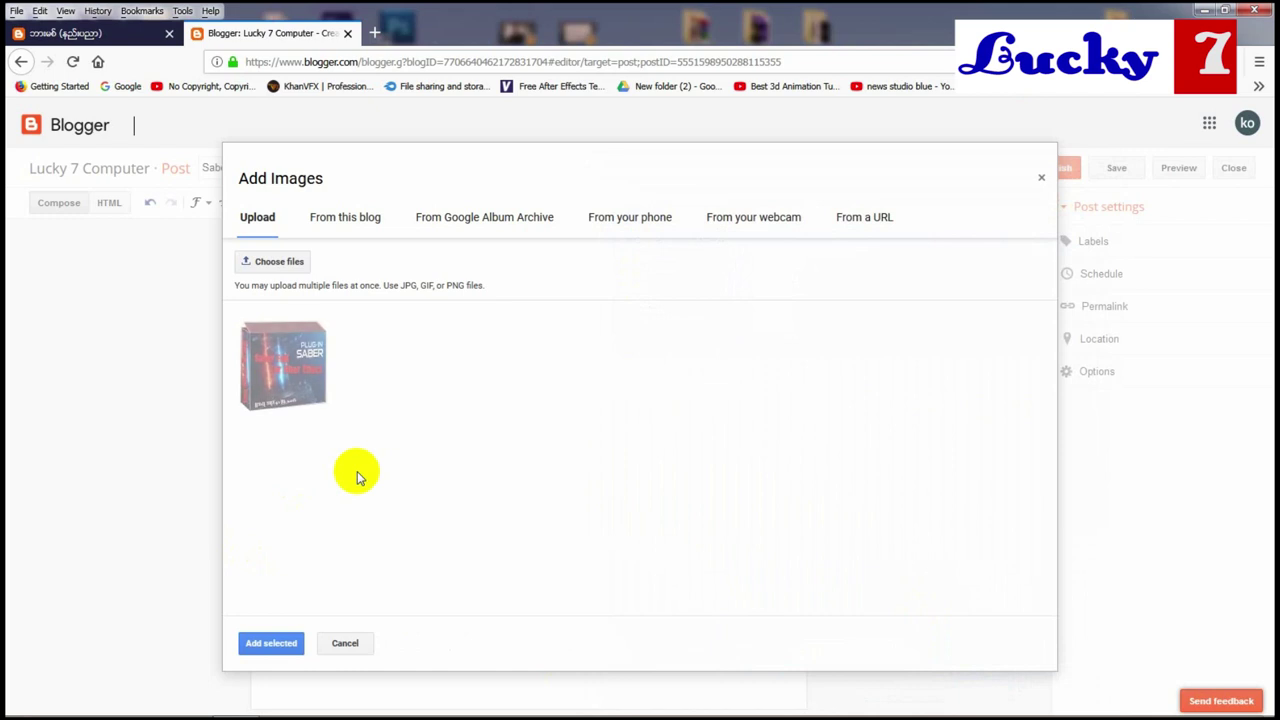
- Select the uploaded Saber Effect image and add it to the post body
click(276, 378)
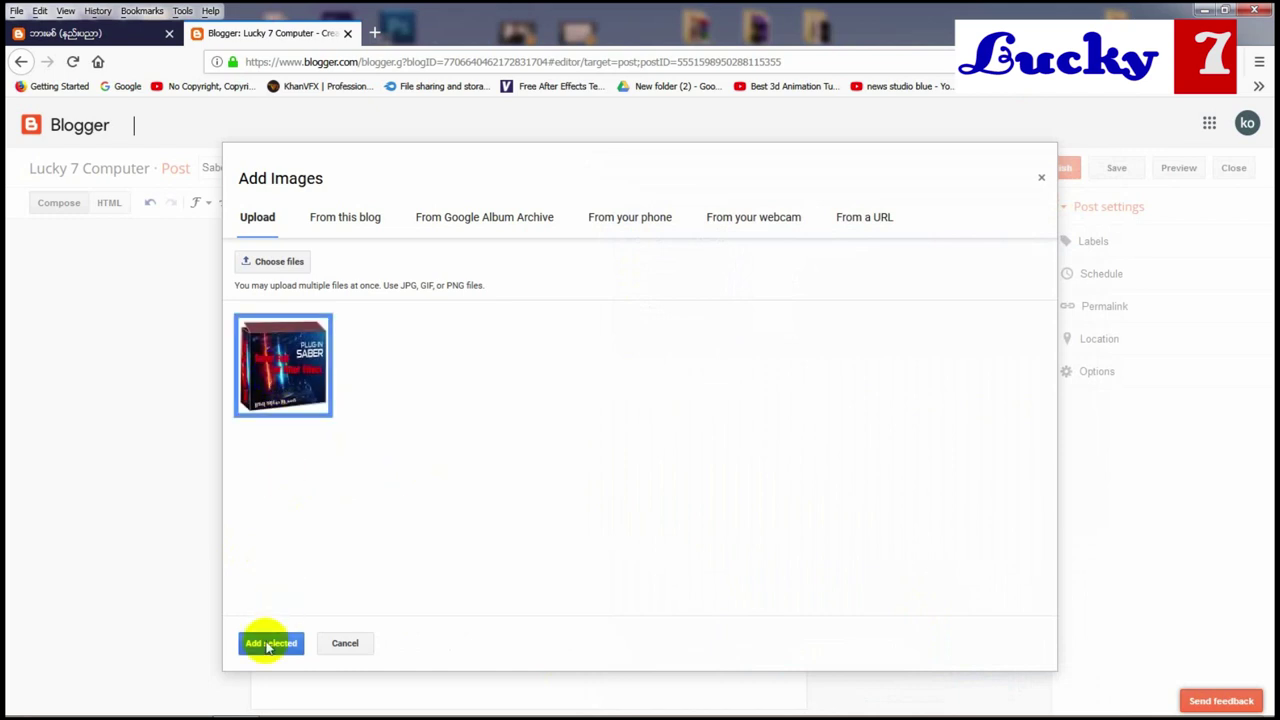
click(283, 368)
click(283, 368)
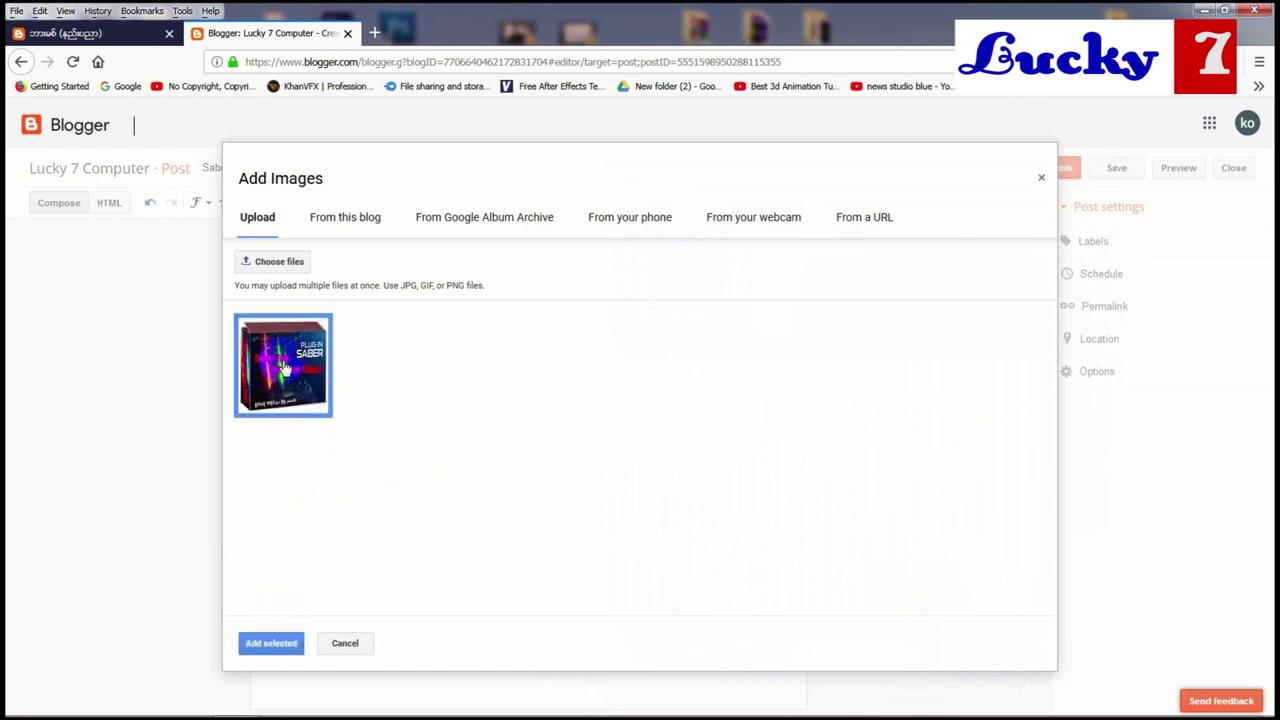
click(265, 645)
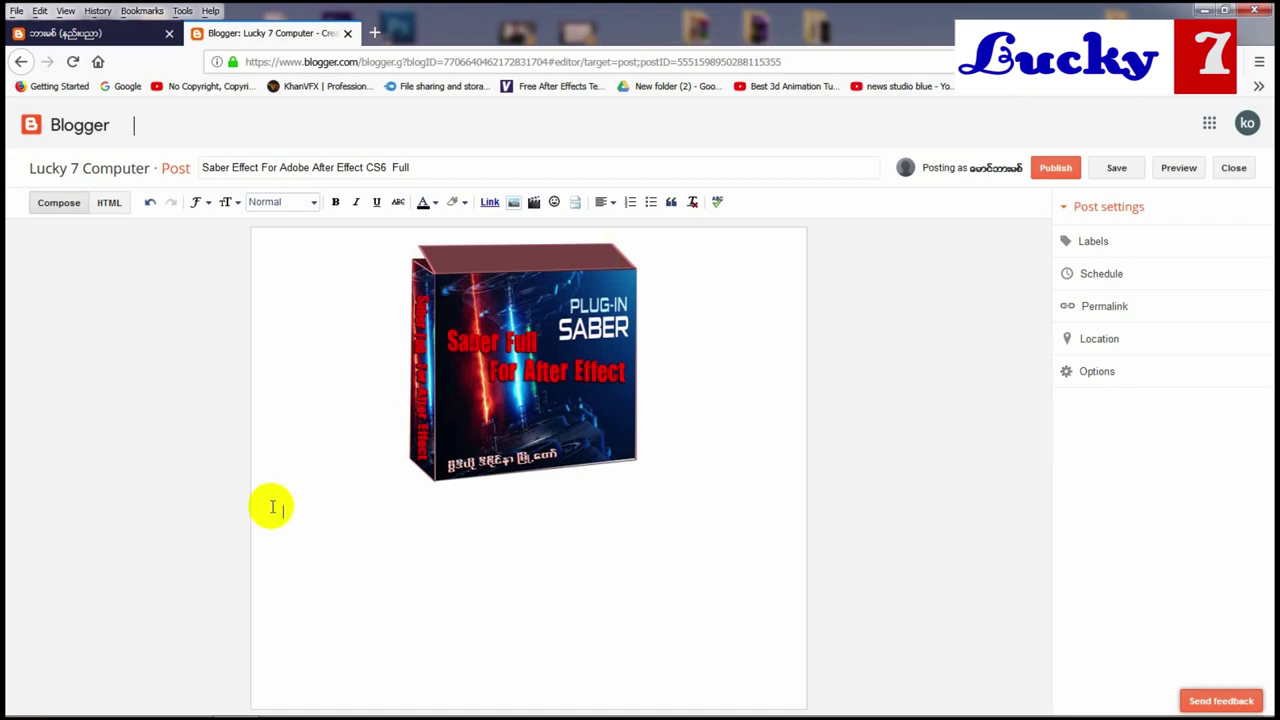
- Enter the intro line "မင်္ဂလာပါ Adobe After Effect CS6 အတွက် Saber Effect ကို တင်ပေးလိုက်ပါတယ်" below the image
text(င်္ဂလာပါ Adobe)
key(BackSpace)
text(be After Ef)
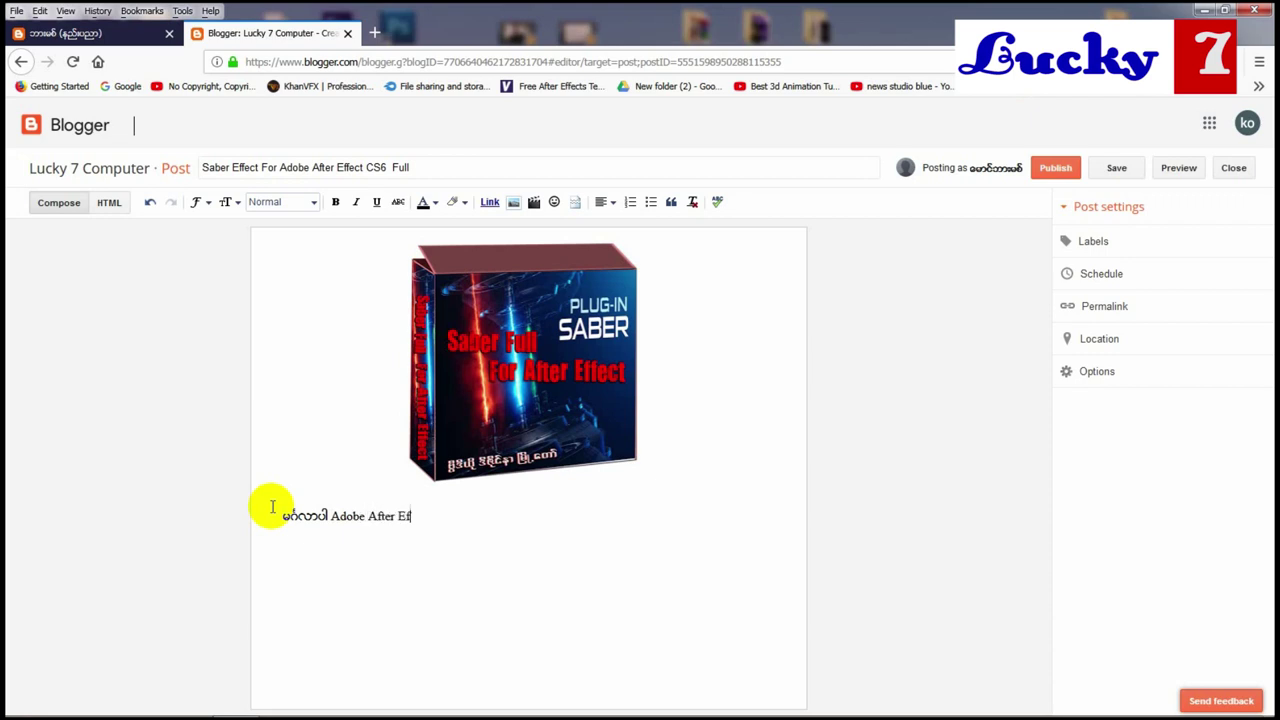
text(fect CS6 အတွက် Saber E)
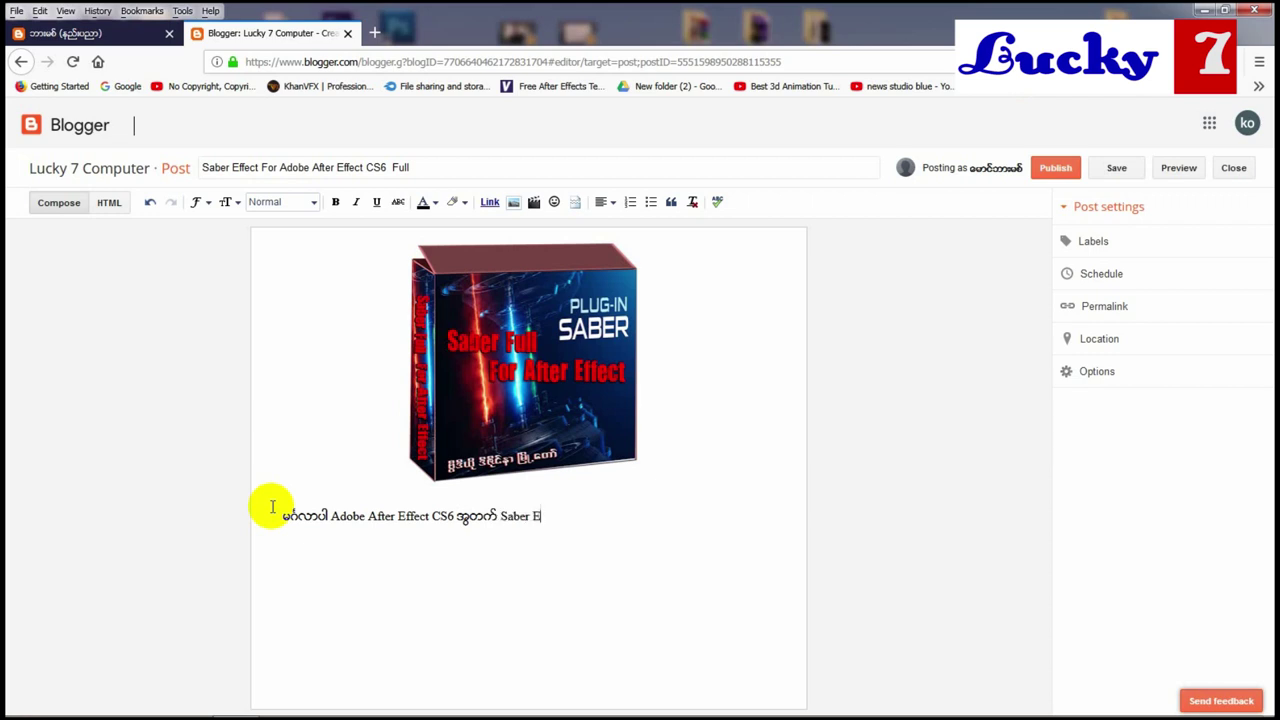
text(ffect ကို တင်ပေးလိုက်)
key(BackSpace)
key(BackSpace)
key(BackSpace)
text(ု)
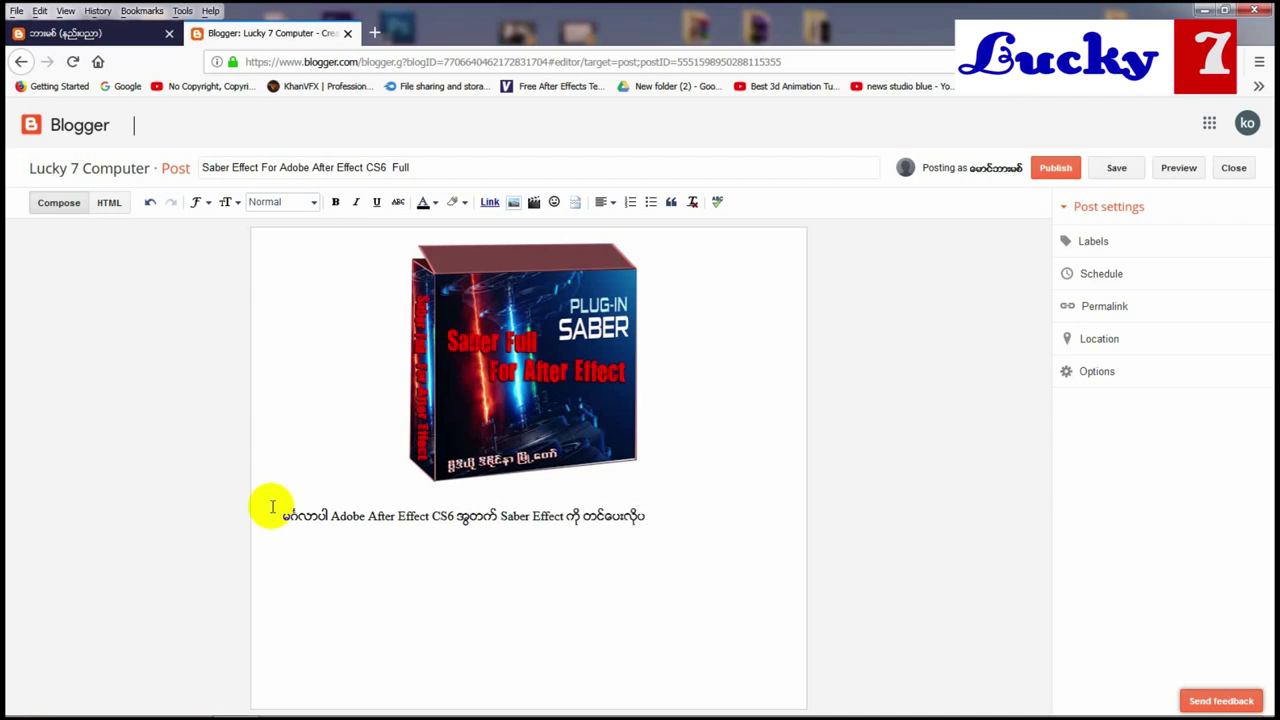
text(က်ပါတယ်)
- Start a second line reading "ဒီ Effect လေးကို အရမ်းကောင်းပါတယ် အသုံးပြုရတယ်လဲ Video တည်းဖြတ် သူငယ်ချင်း တေ"
key(Return)
text(ဒ)
text(ီ Effect)
text( လေးကို)
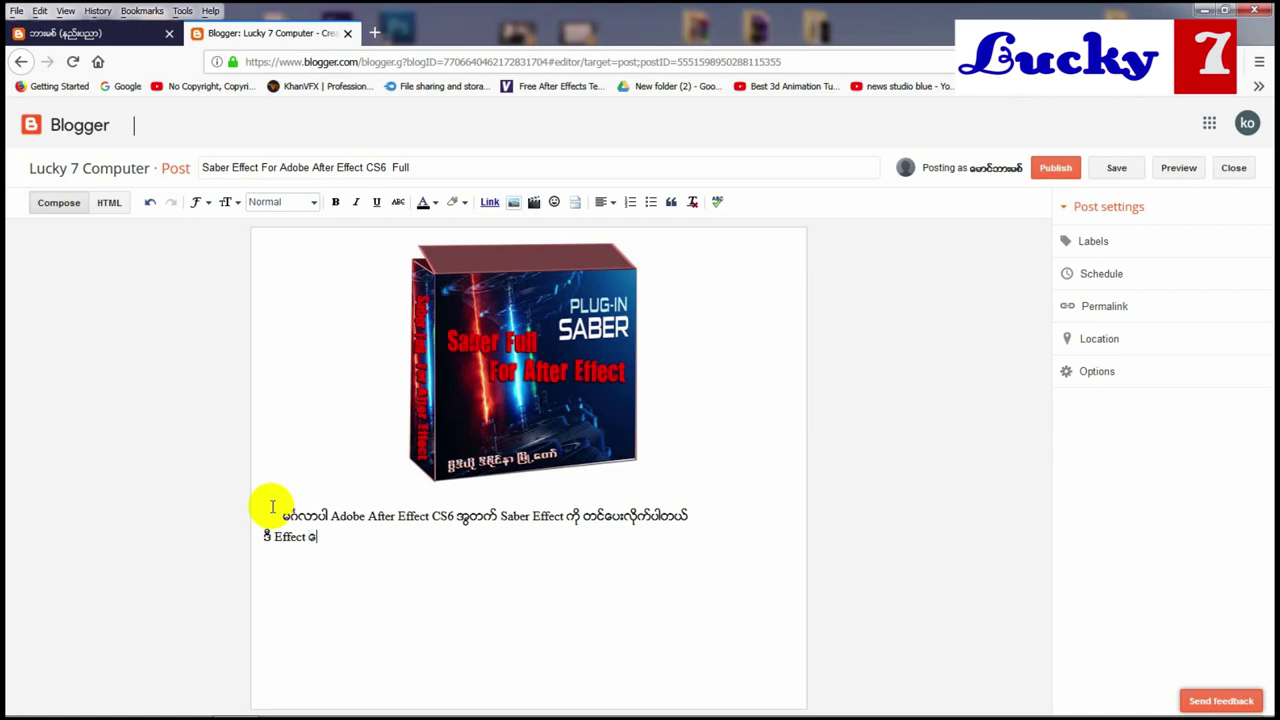
text( အရမ်းကောင်းပါတယ် အ)
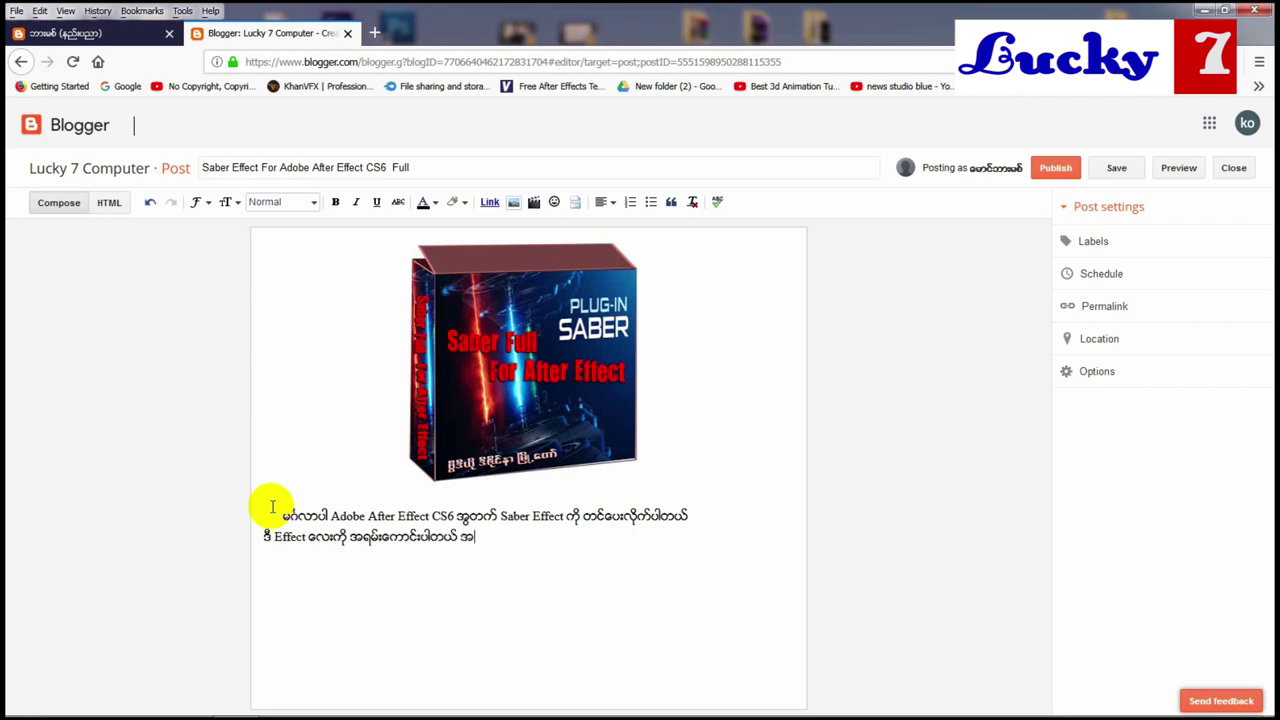
text(သုံးပြ)
text(ုရတယ်လဲ)
text( Vdi)
key(BackSpace)
key(BackSpace)
text(ideo တည်းဖြတ် သူငယ်ချင်း တေ)
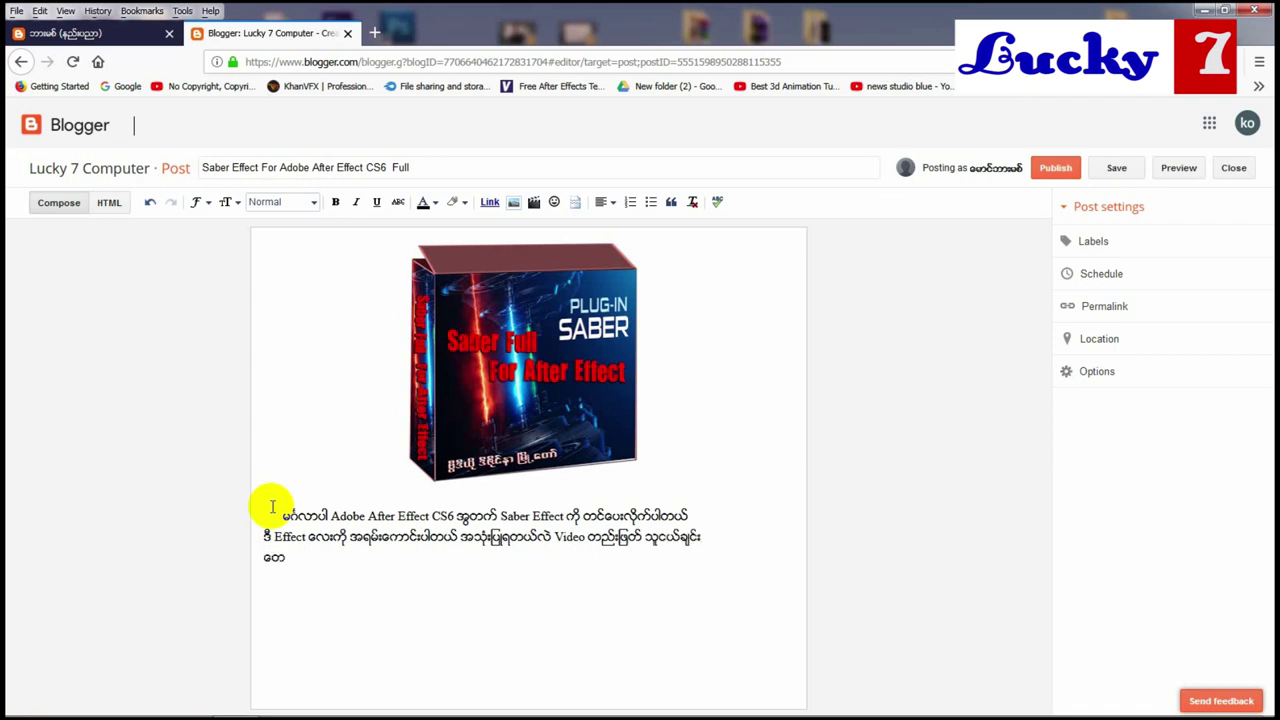
- Continue the paragraph with "တွေအတွက် အသုံးဝင်မယ်လိုထင်ပါတယ် လိုအပ်ရင် အောက်မှာ ဒေါင်းယူသွားပါ"
text(ွအတွက် အသုံးဝင်မယ်လိုထင်)
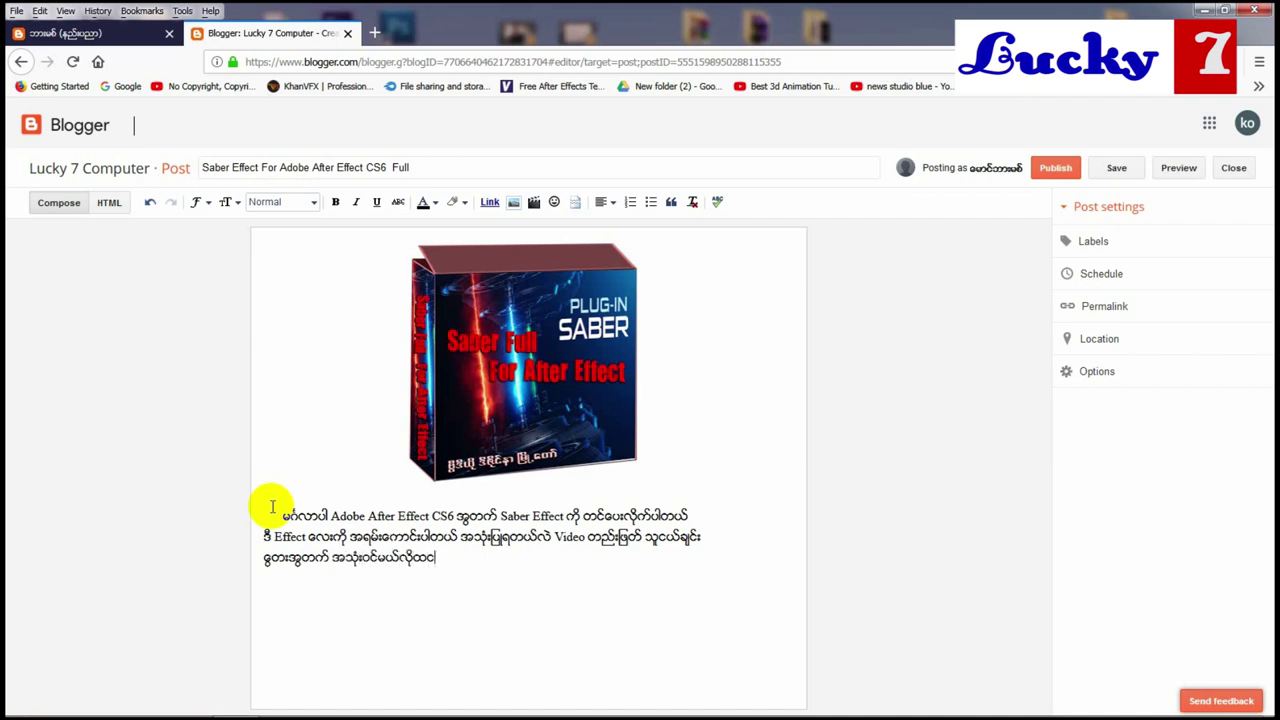
text(ပါတယ် လ)
text(ိုအပ်ရင် အောက်)
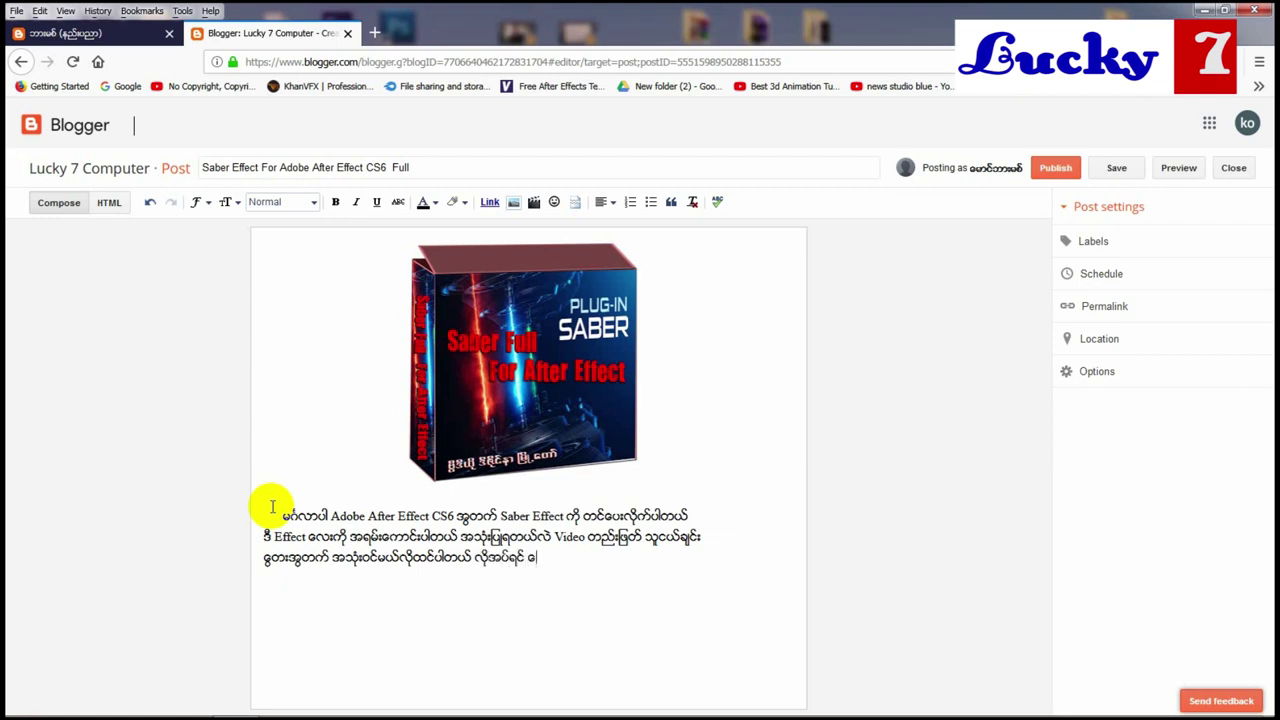
text(မှာ ဒေါင်းယူသွား)
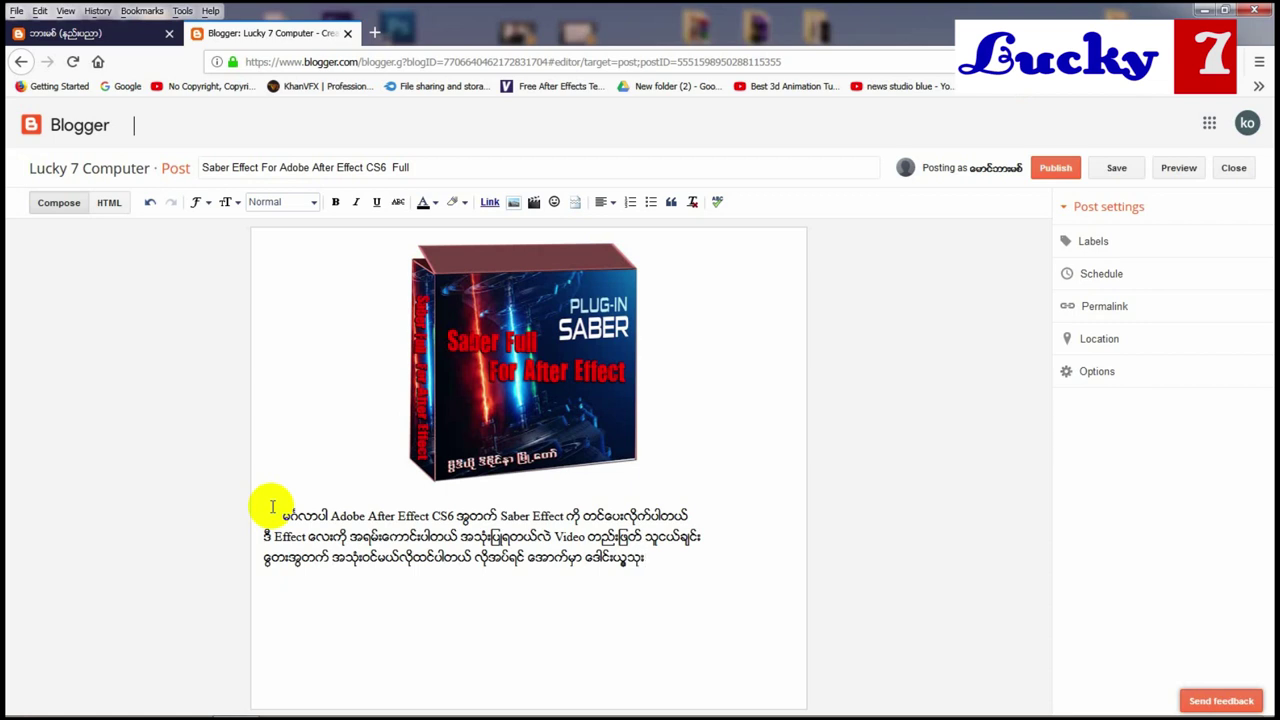
text(ပါ)
- Add the line "File Size = 20 MB ပဲရှိပါတယ်" at the end of the post body
text(File S)
text(ize)
text( =)
text( 20 MB)
text( ပ)
text(ရှိ)
text(ပါတယ်)
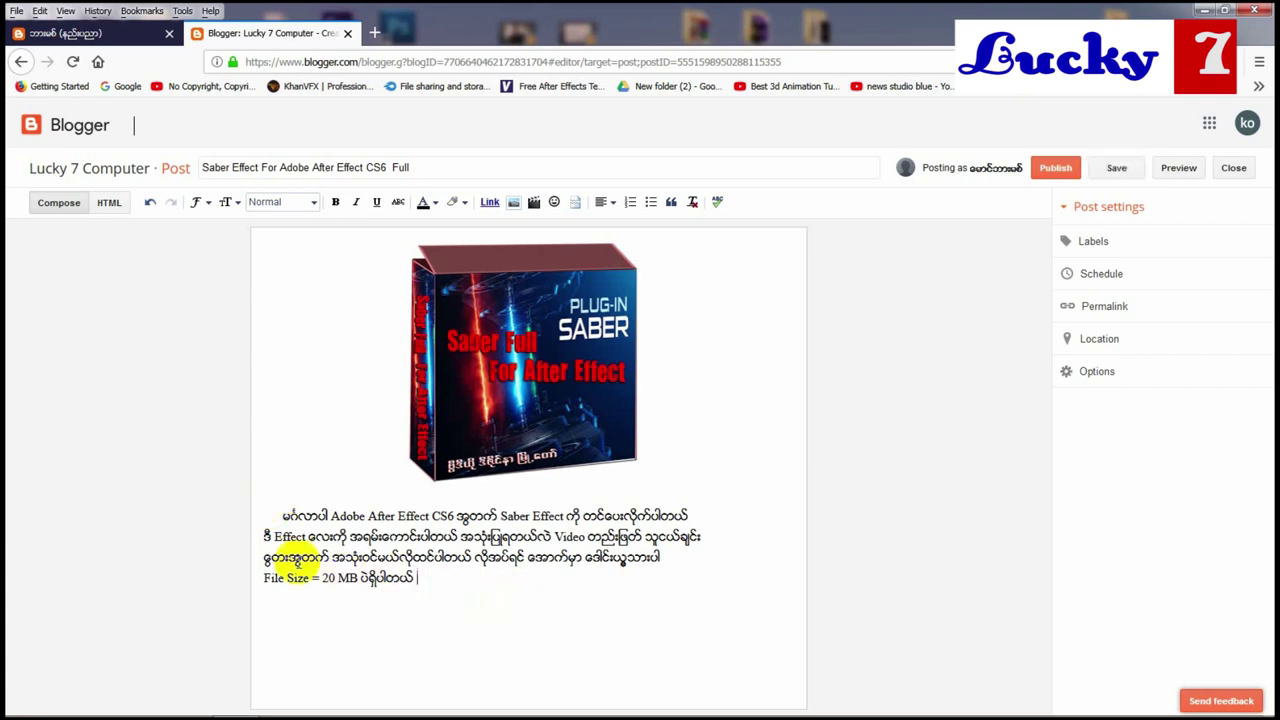
- Review the post's body text, title and image, including the image's size and alignment options
drag(282, 516, 585, 510)
click(586, 514)
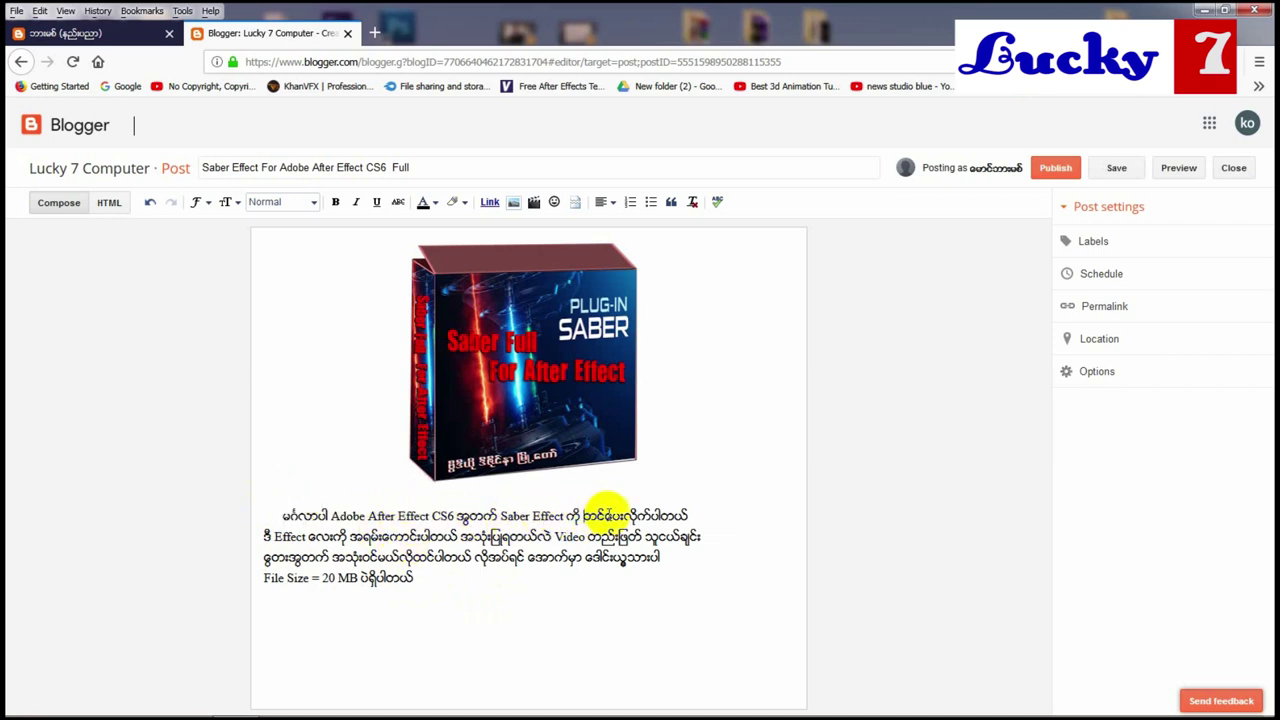
click(420, 578)
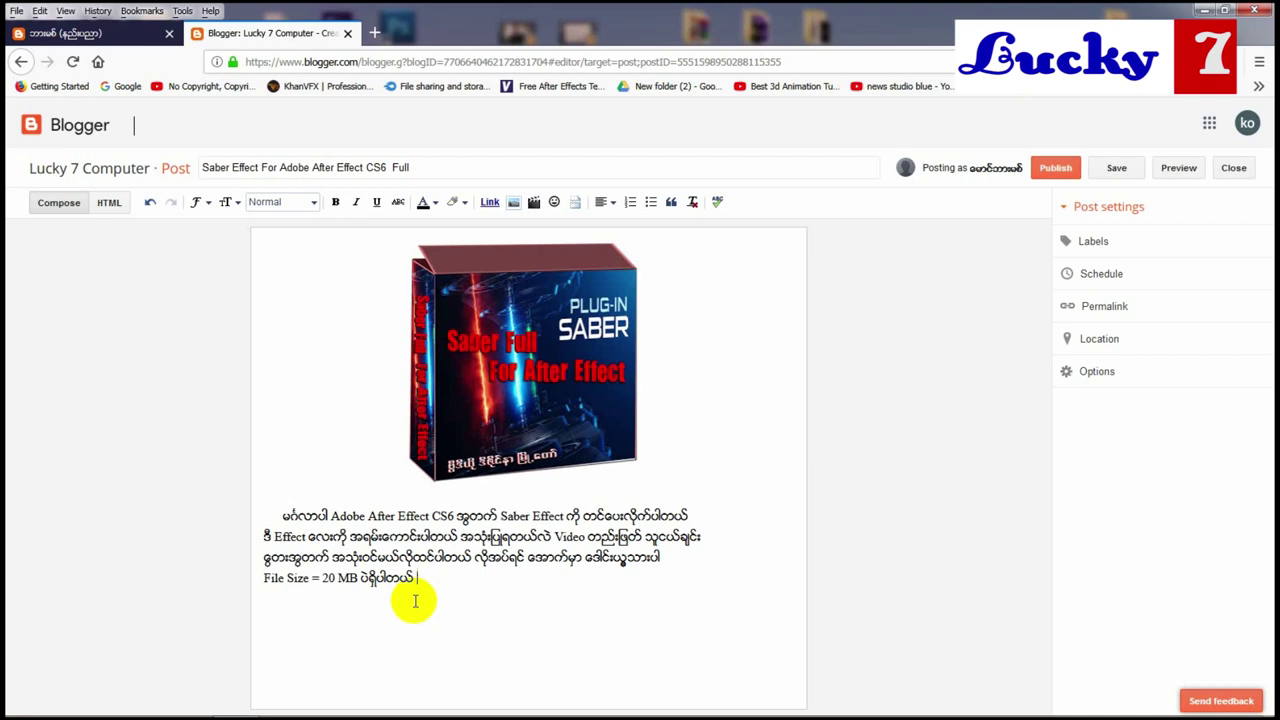
drag(261, 578, 308, 582)
click(447, 610)
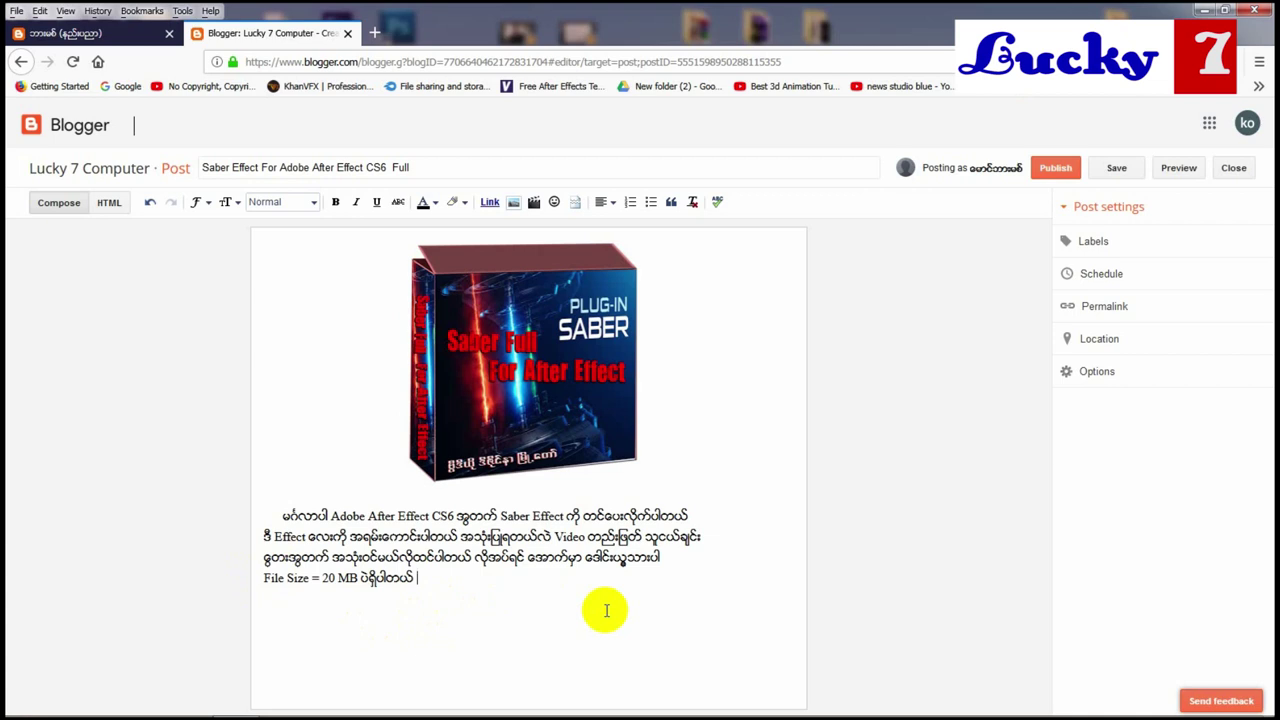
drag(280, 512, 429, 577)
click(428, 582)
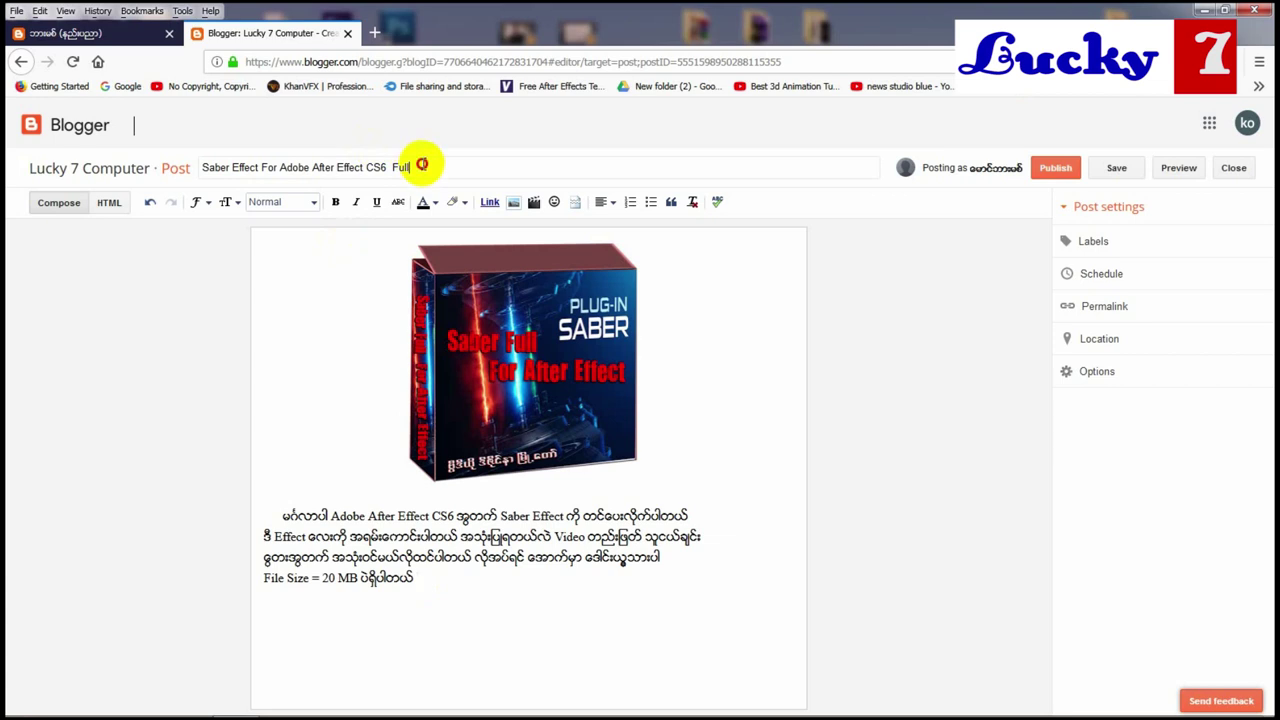
drag(414, 166, 200, 200)
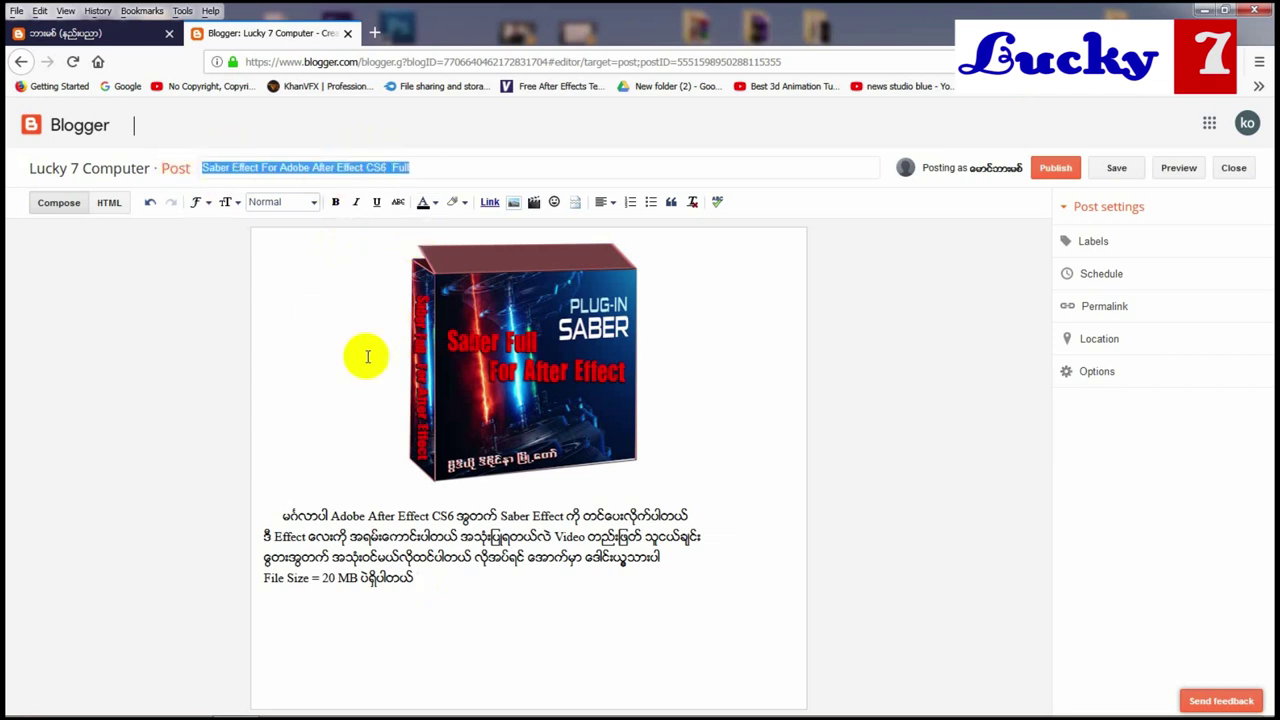
drag(286, 503, 371, 560)
click(460, 606)
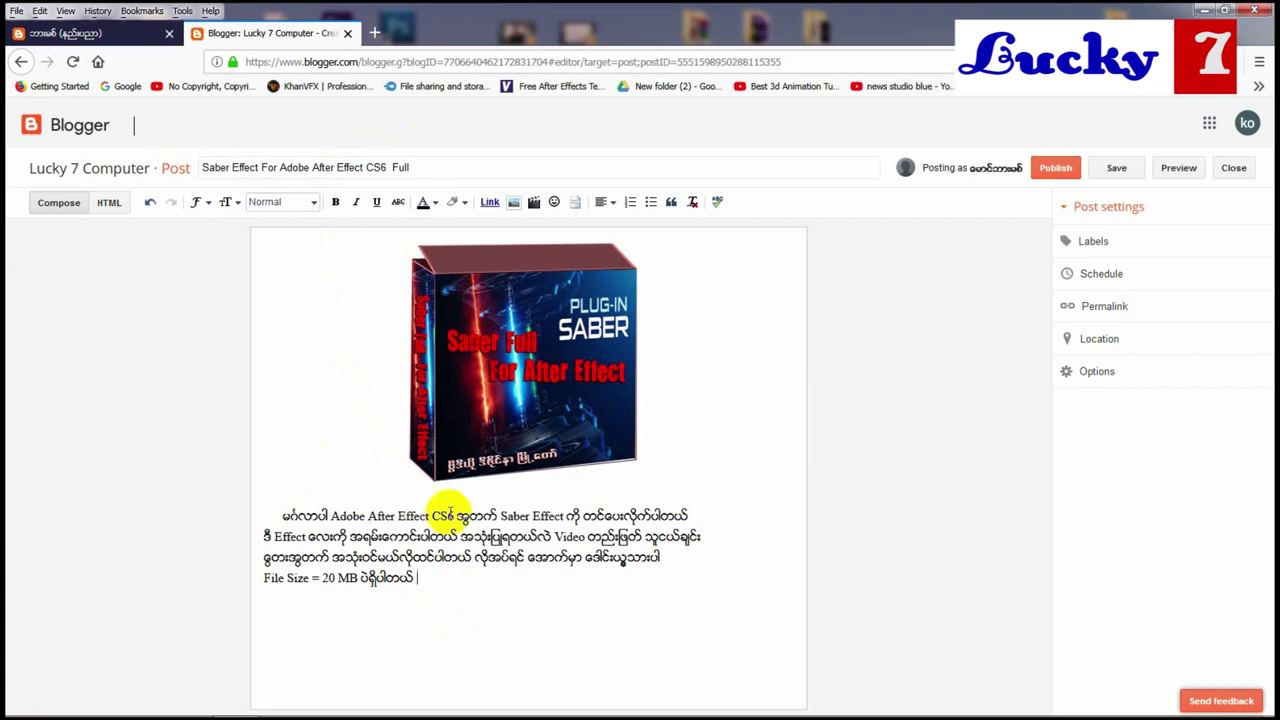
click(492, 420)
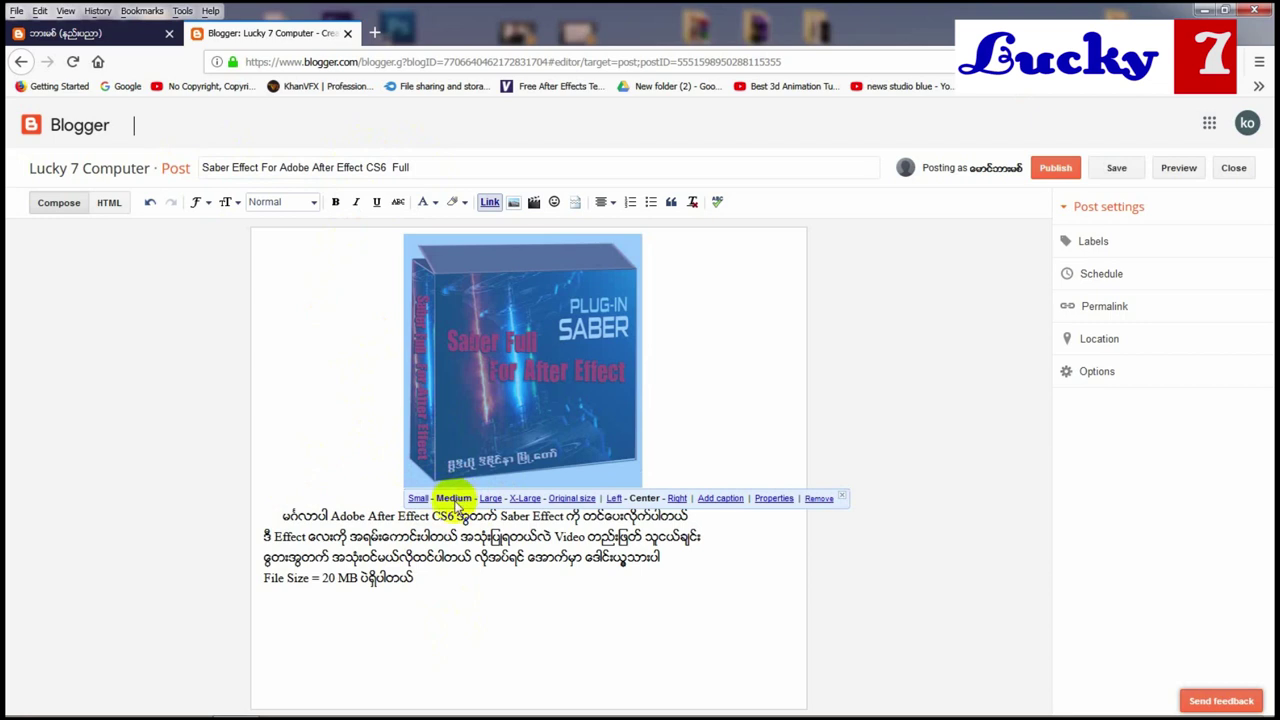
click(414, 588)
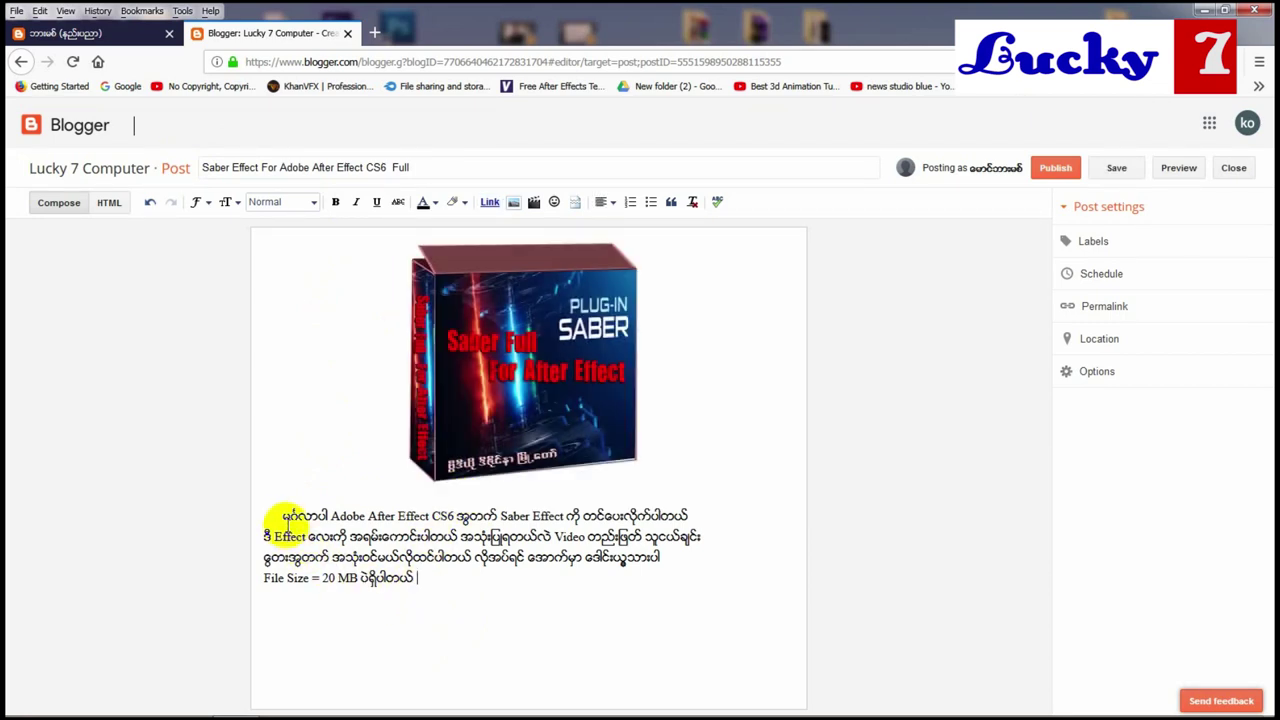
- Insert several blank lines after the file size line at the end of the post body
drag(286, 520, 449, 594)
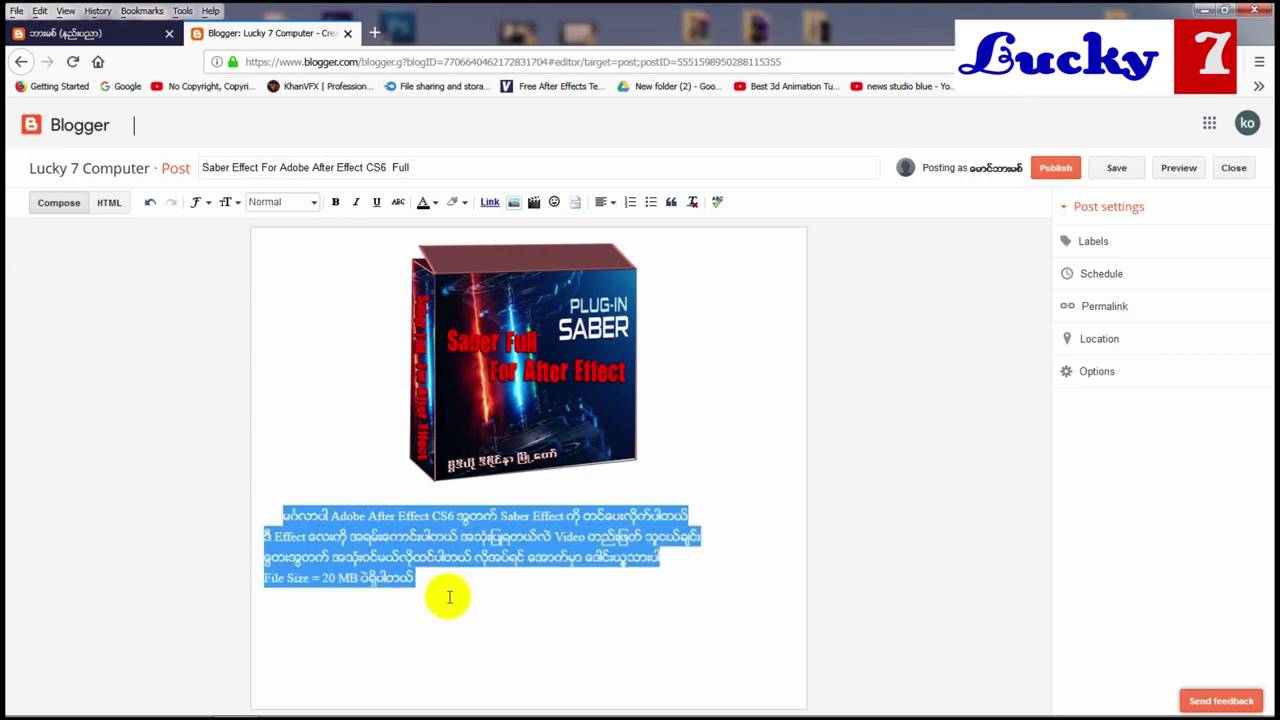
click(449, 597)
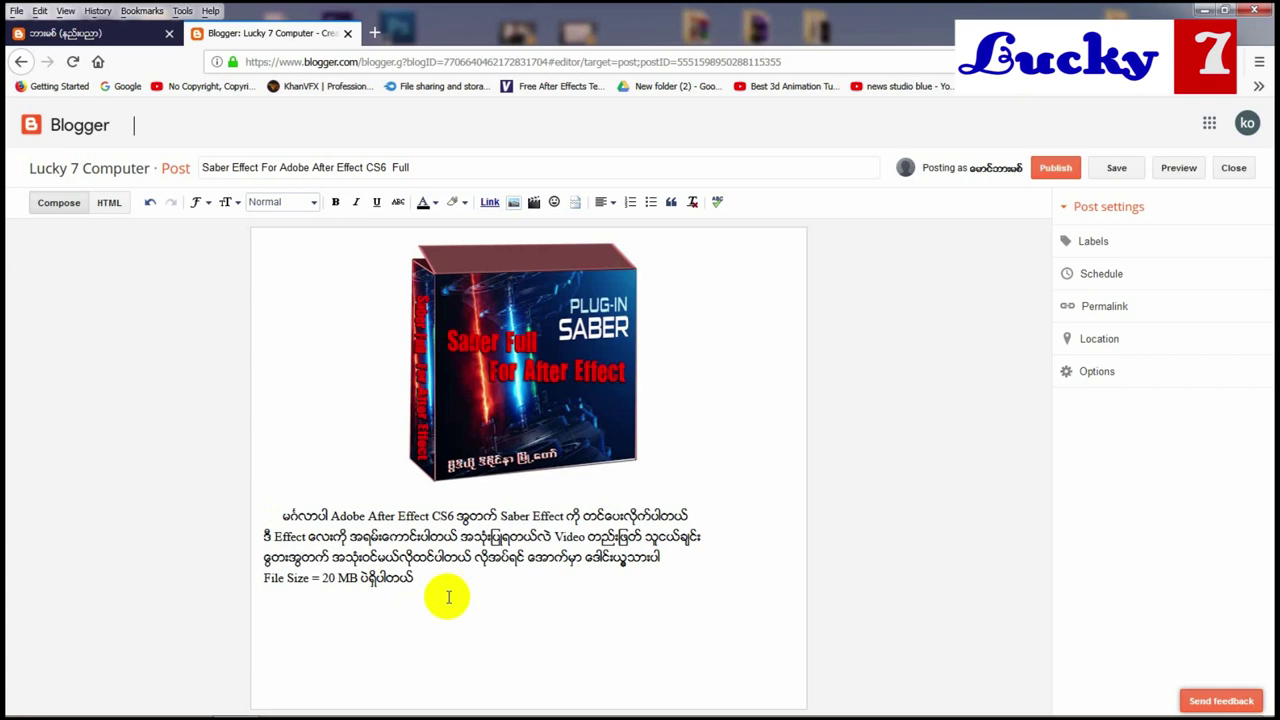
key(Return)
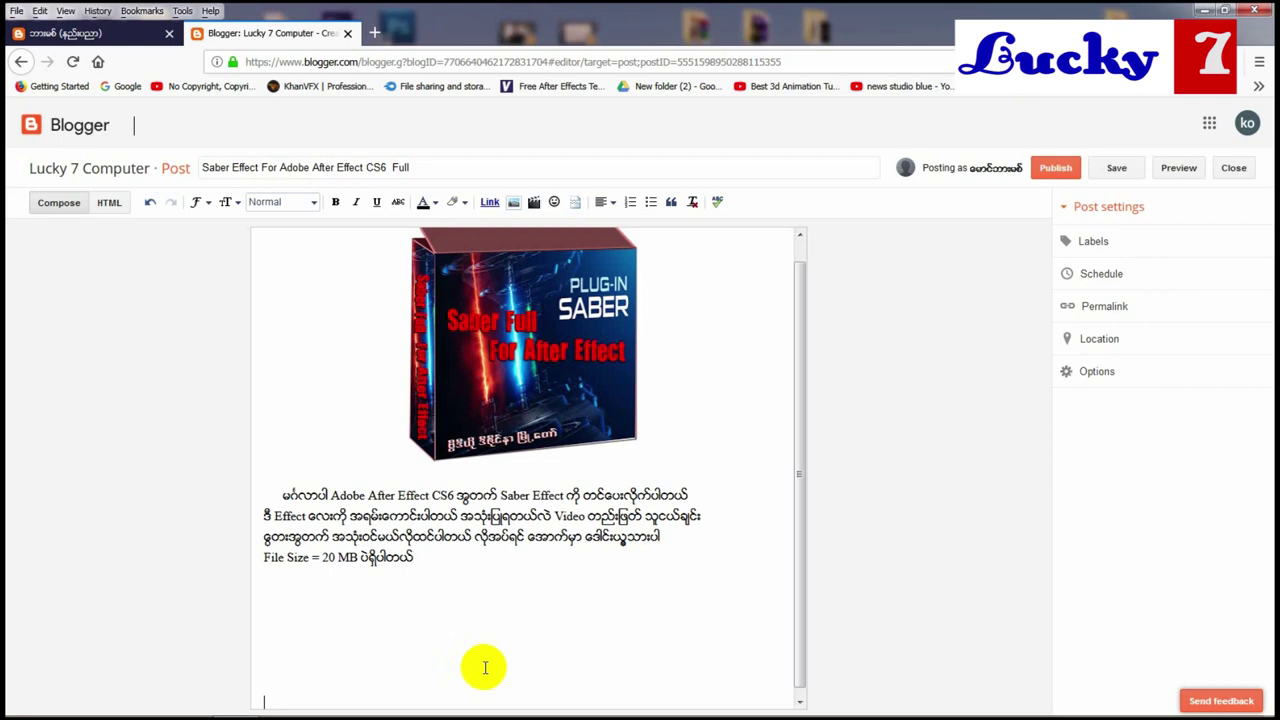
- Open the Google home page in a new browser tab and return to the post draft
click(377, 34)
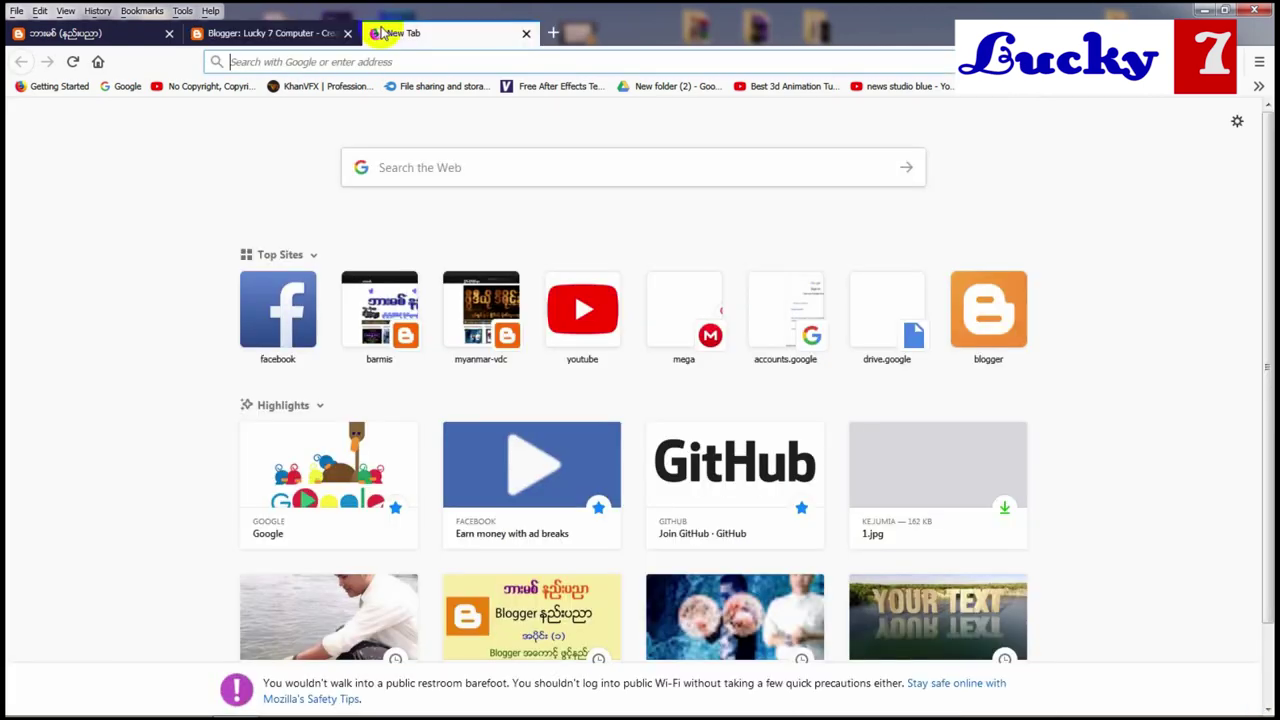
click(127, 88)
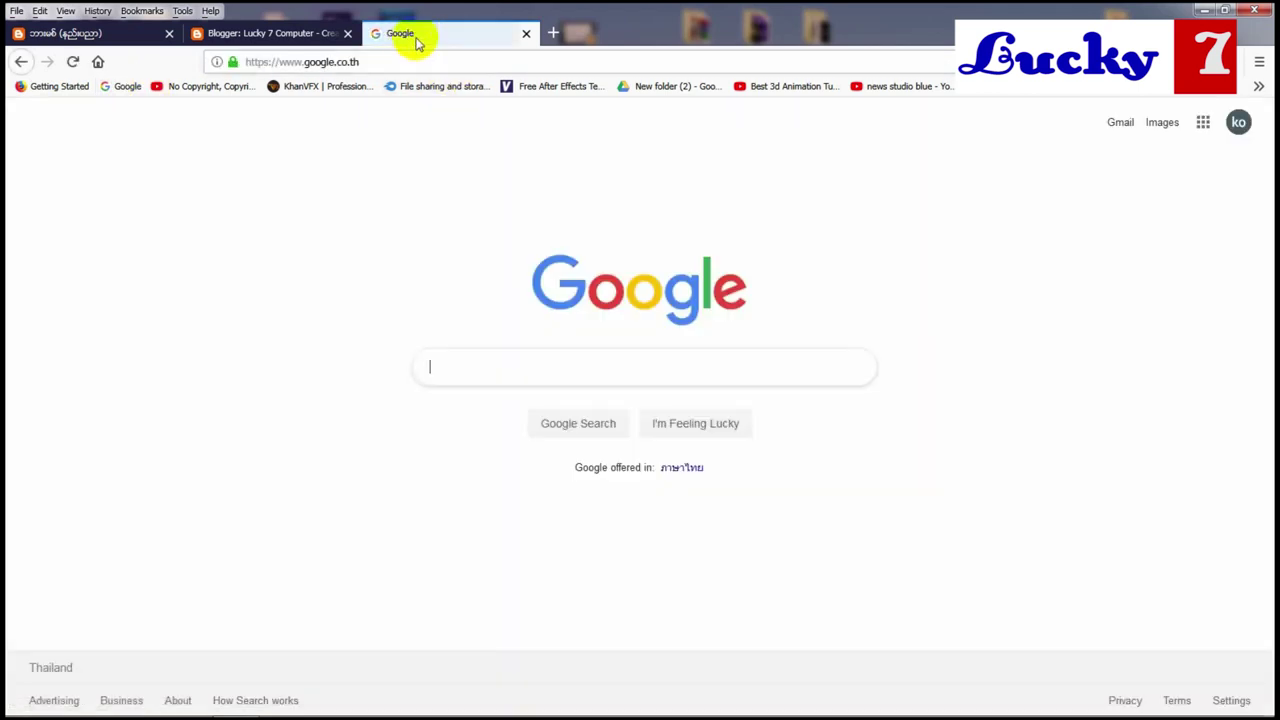
click(441, 370)
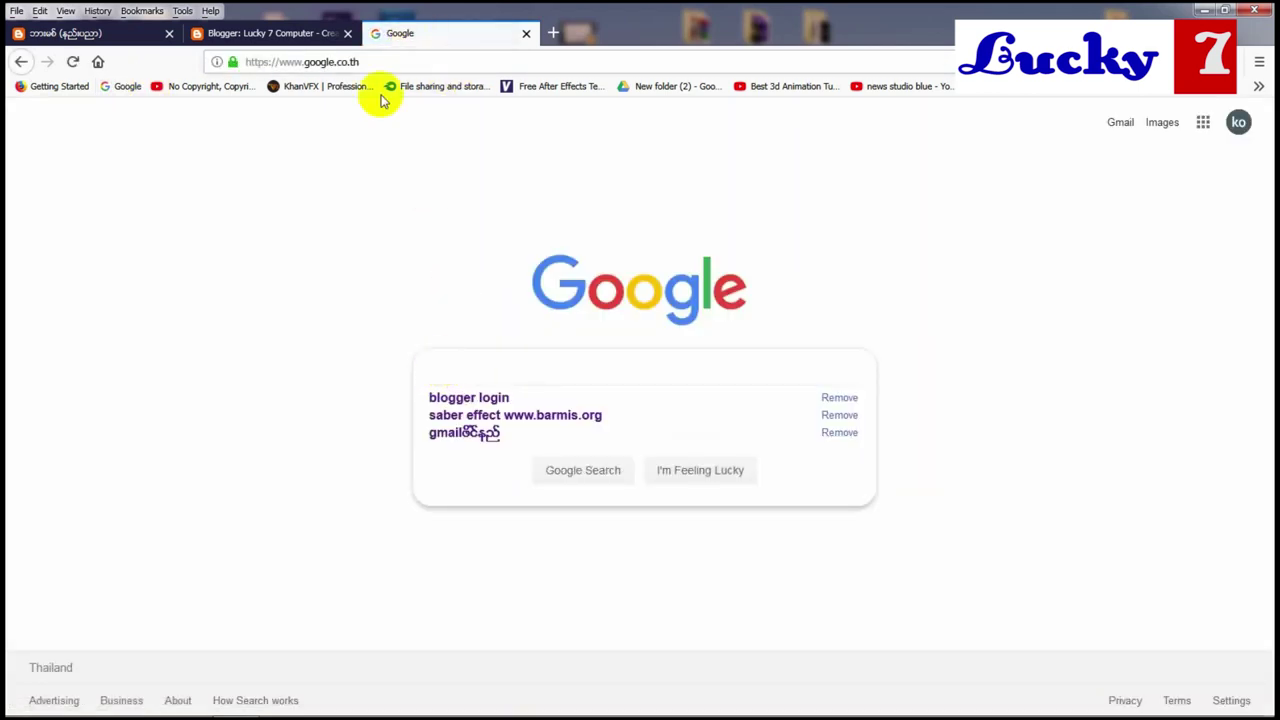
click(268, 33)
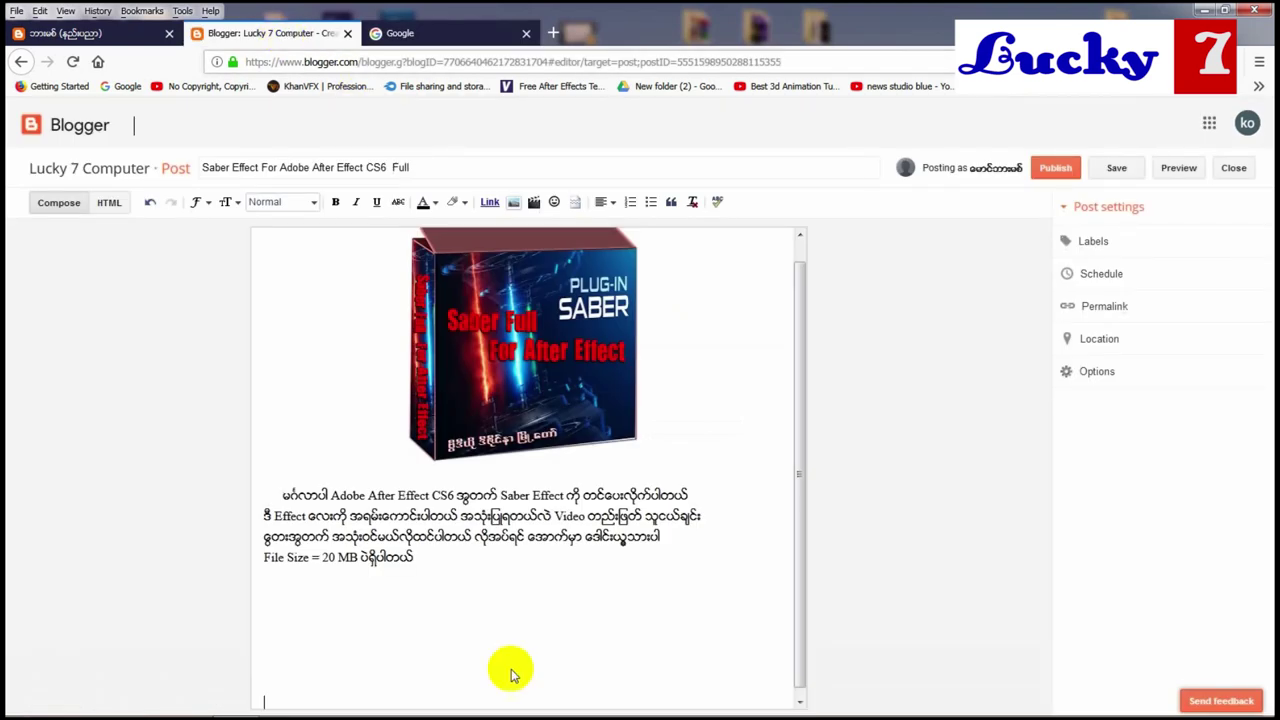
- Search Google for "Download Here logo" and show the image results
click(409, 33)
click(453, 369)
click(453, 369)
click(453, 369)
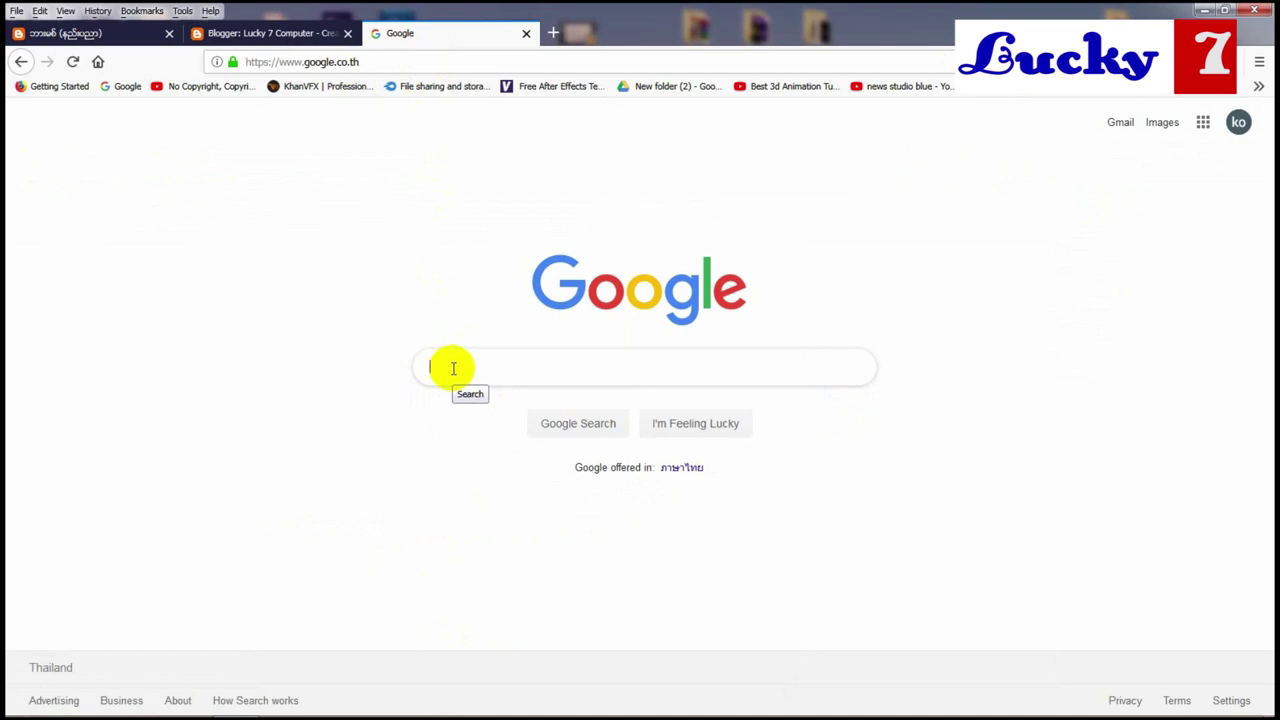
click(453, 369)
text(Downl)
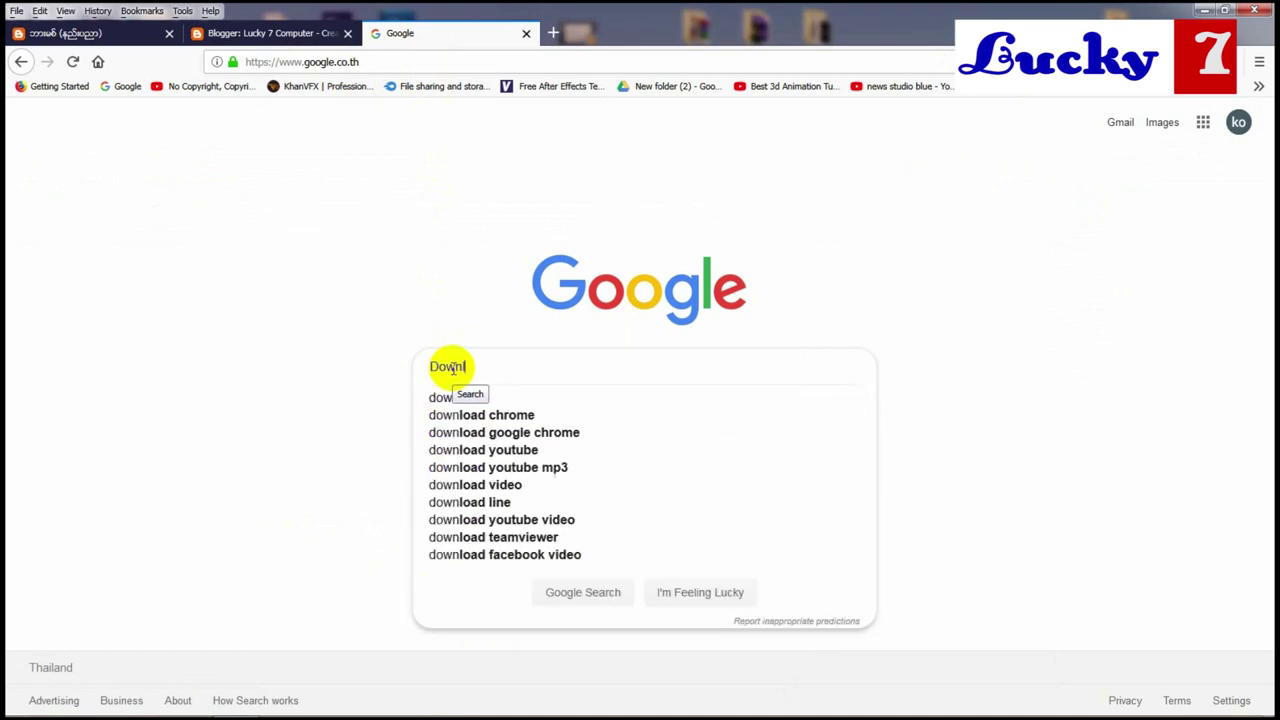
text(oad Here )
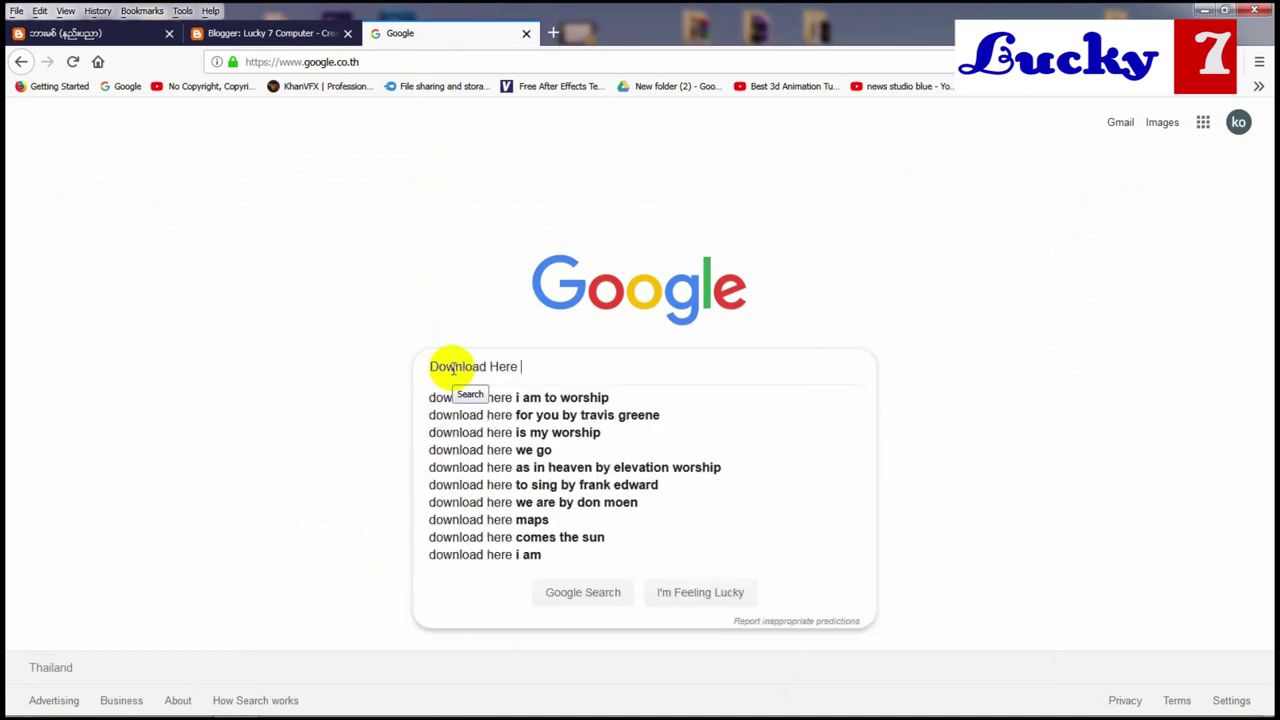
text(logo)
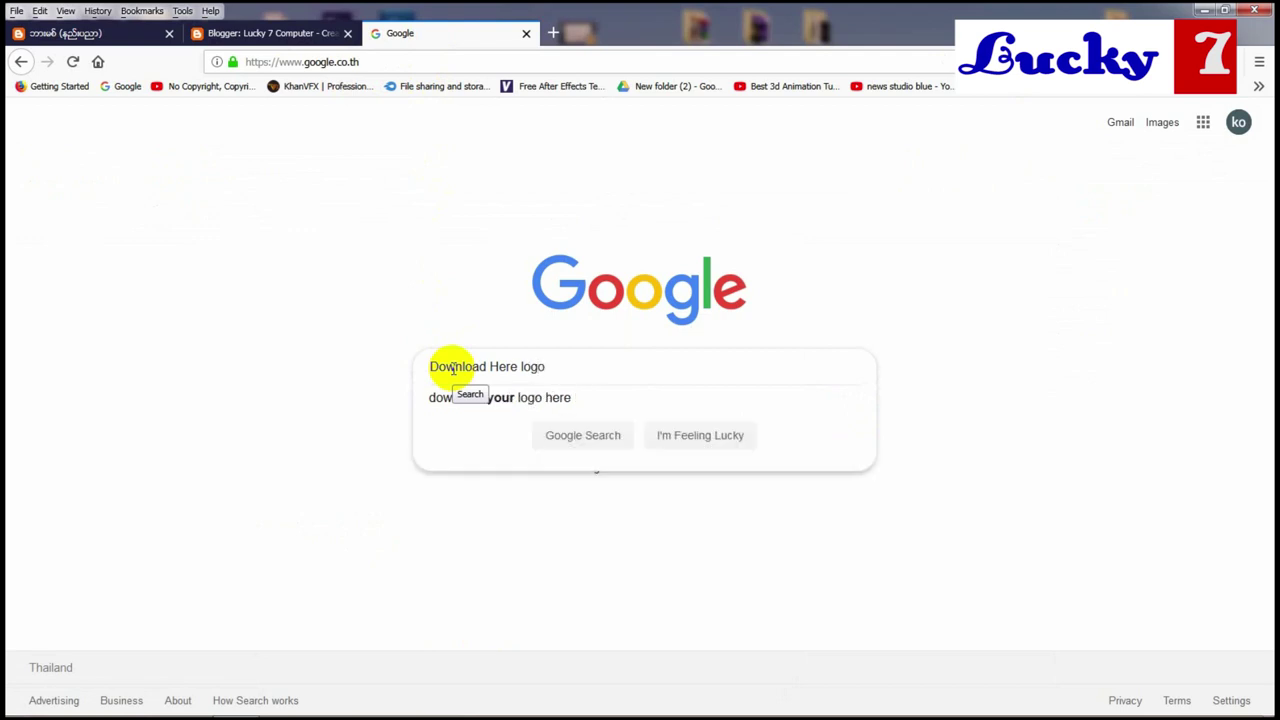
key(Return)
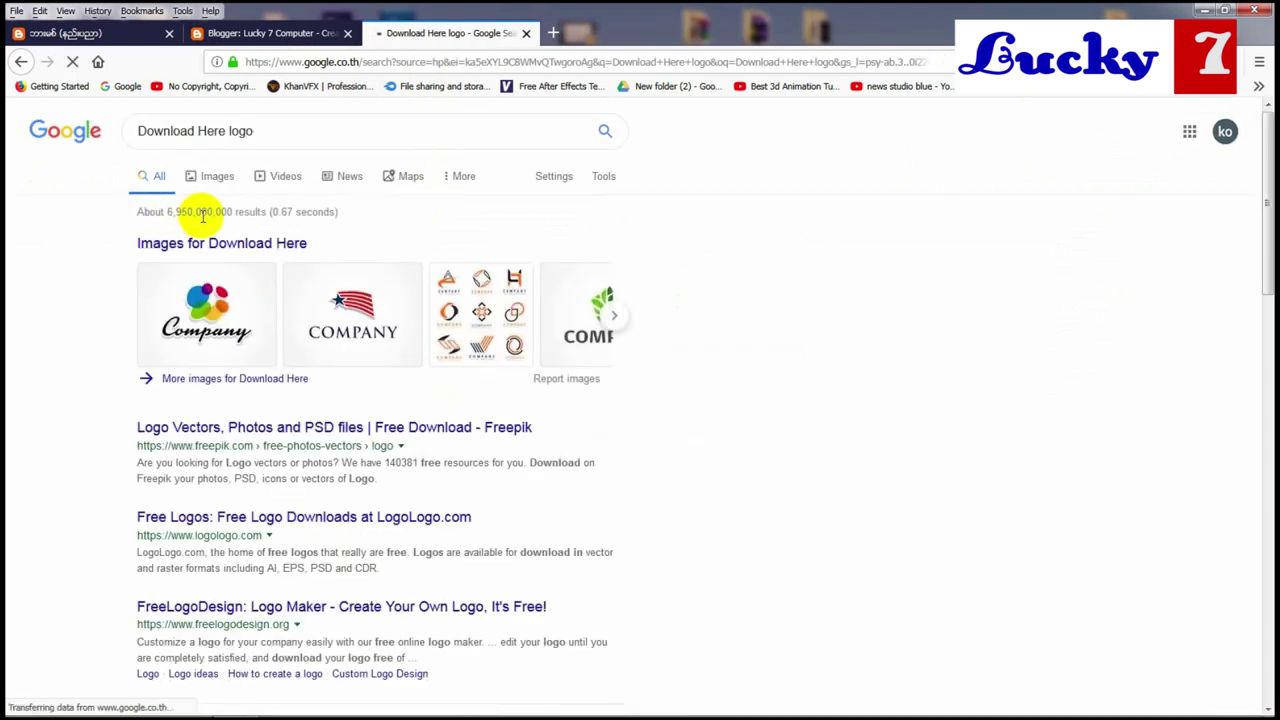
click(218, 184)
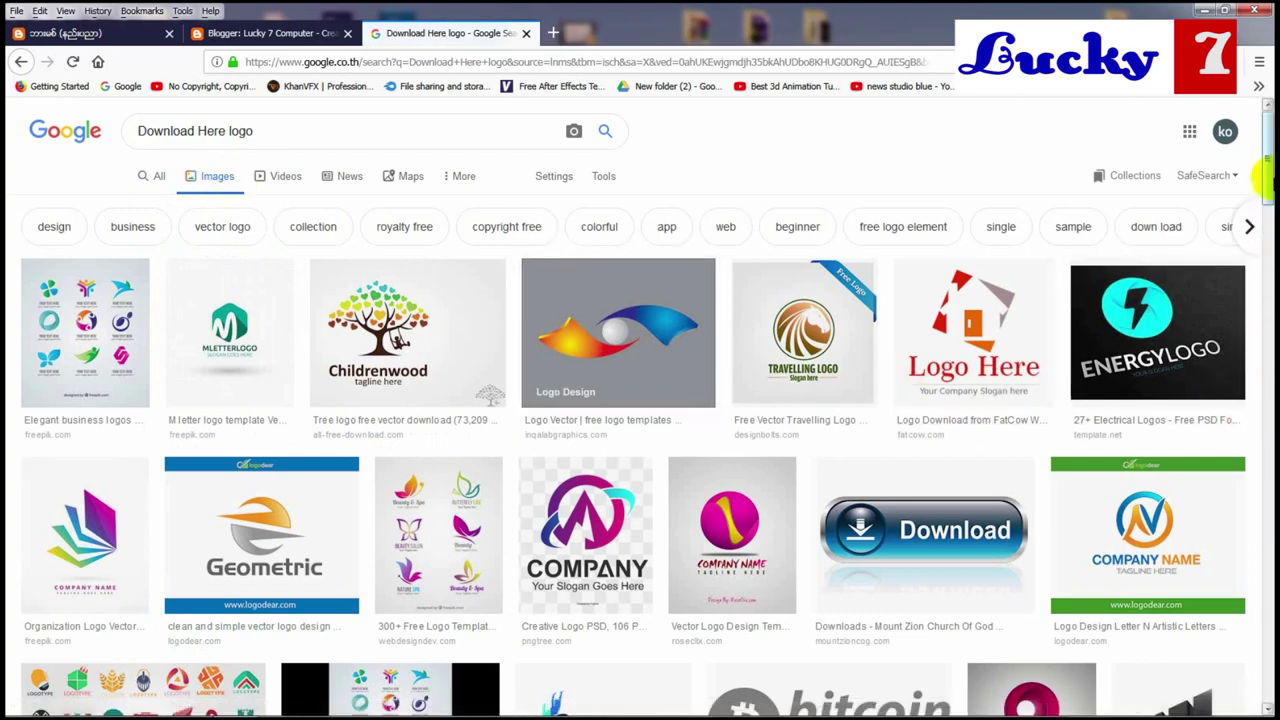
- Save the green "Click here to DOWNLOAD" button image from StickPNG as a PNG into New folder (11) on the Desktop
drag(1268, 180, 1263, 334)
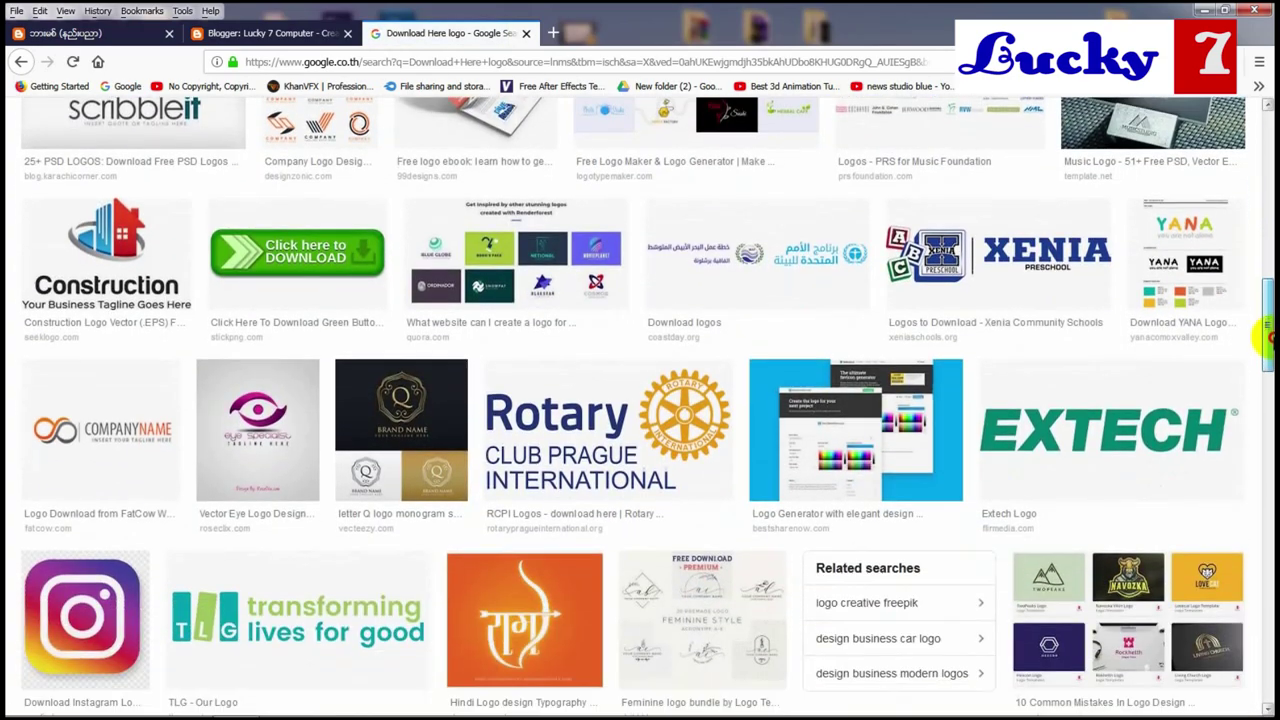
click(322, 260)
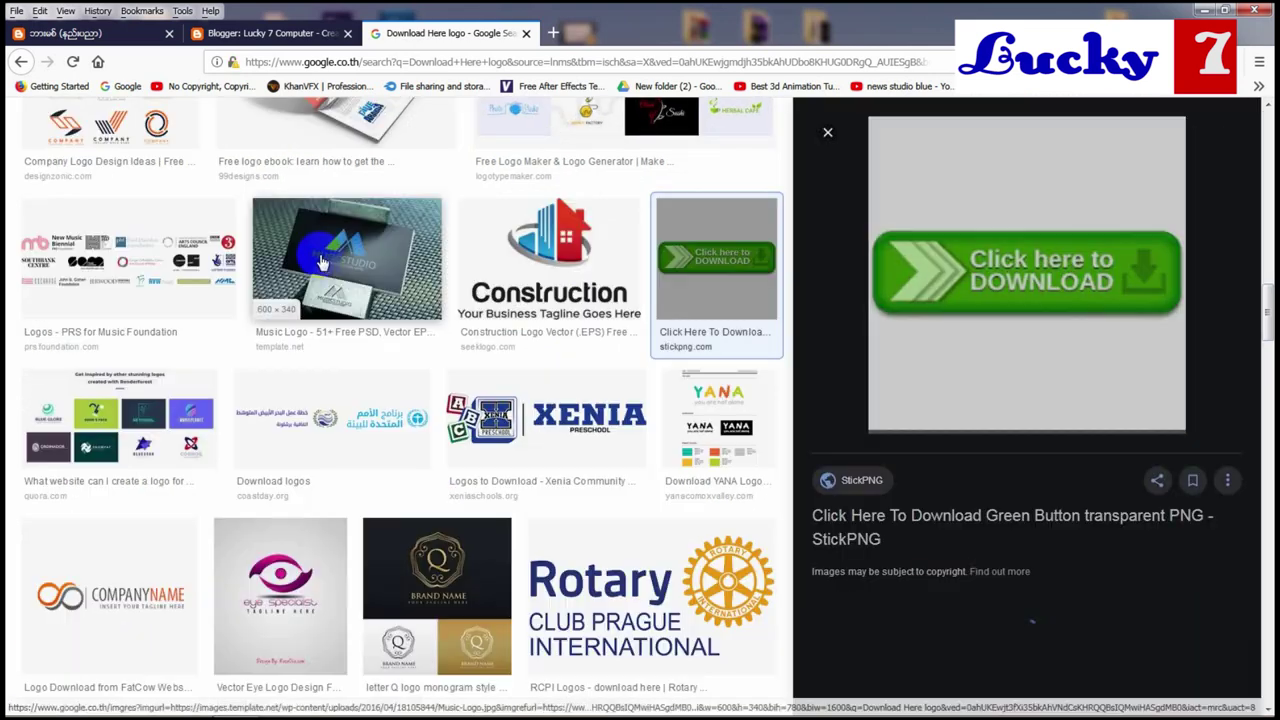
right_click(955, 287)
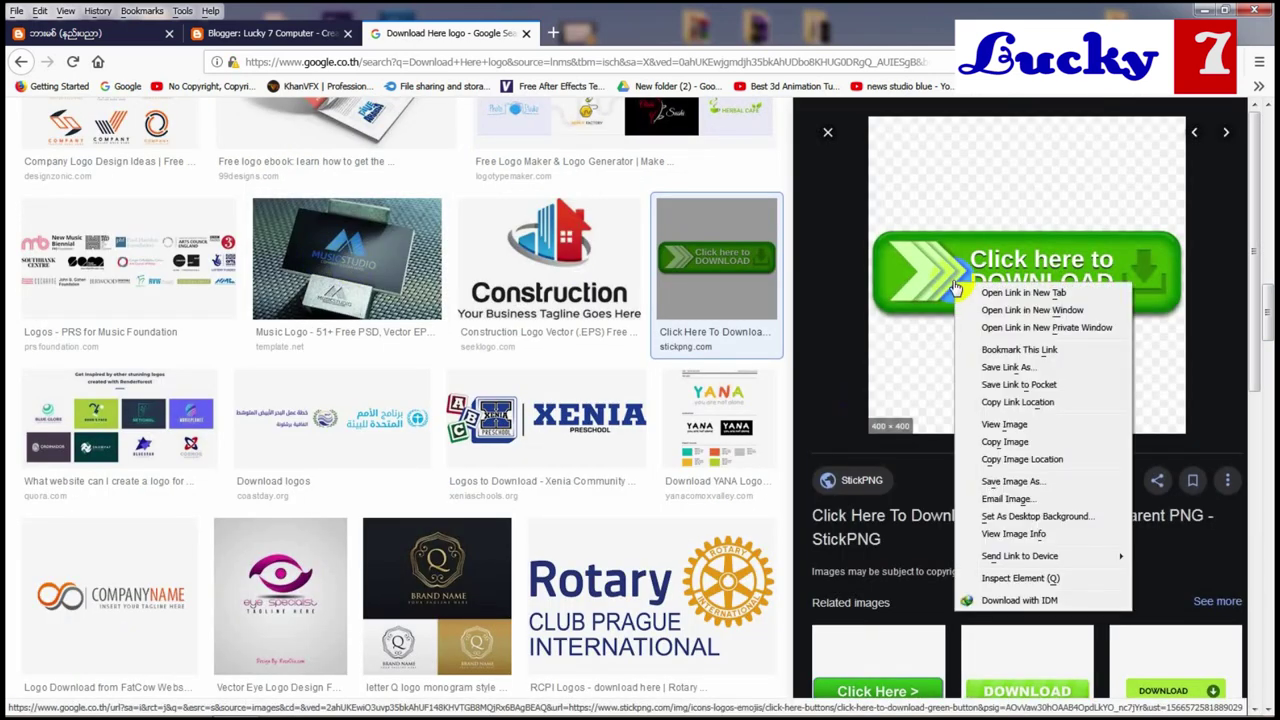
click(968, 484)
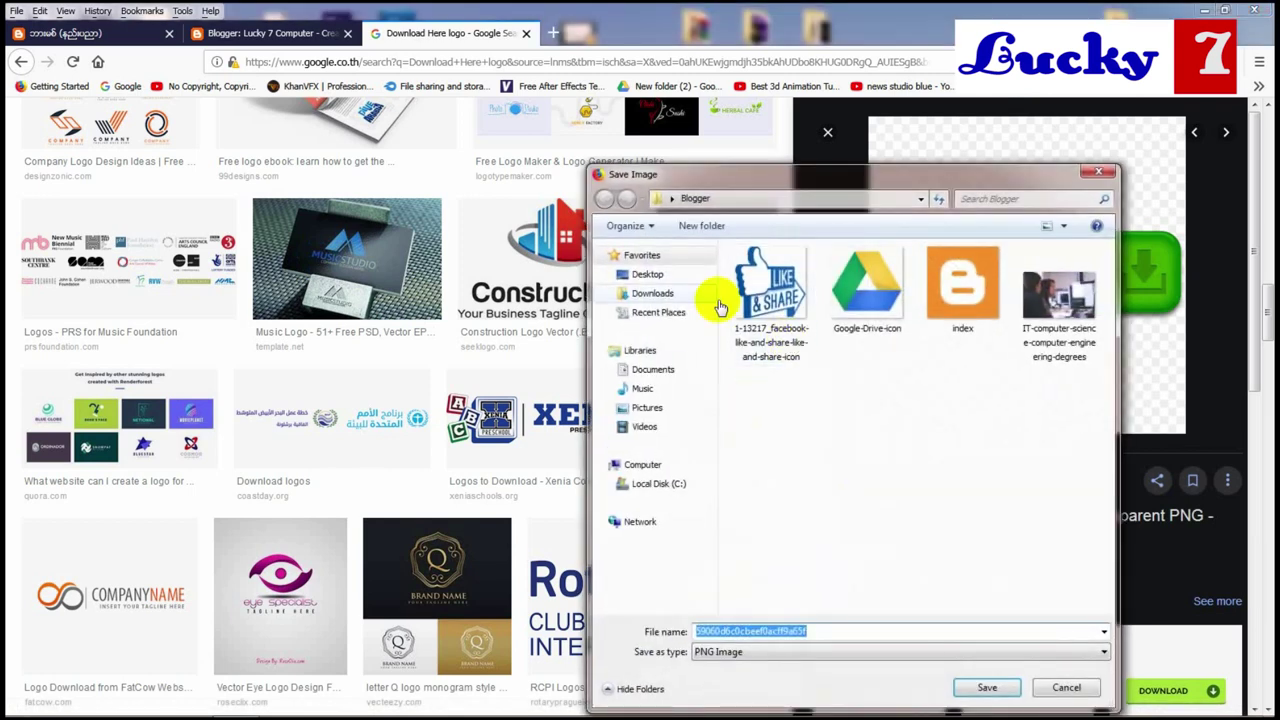
click(647, 274)
drag(1108, 284, 1086, 434)
scroll(1100, 434, down, 3)
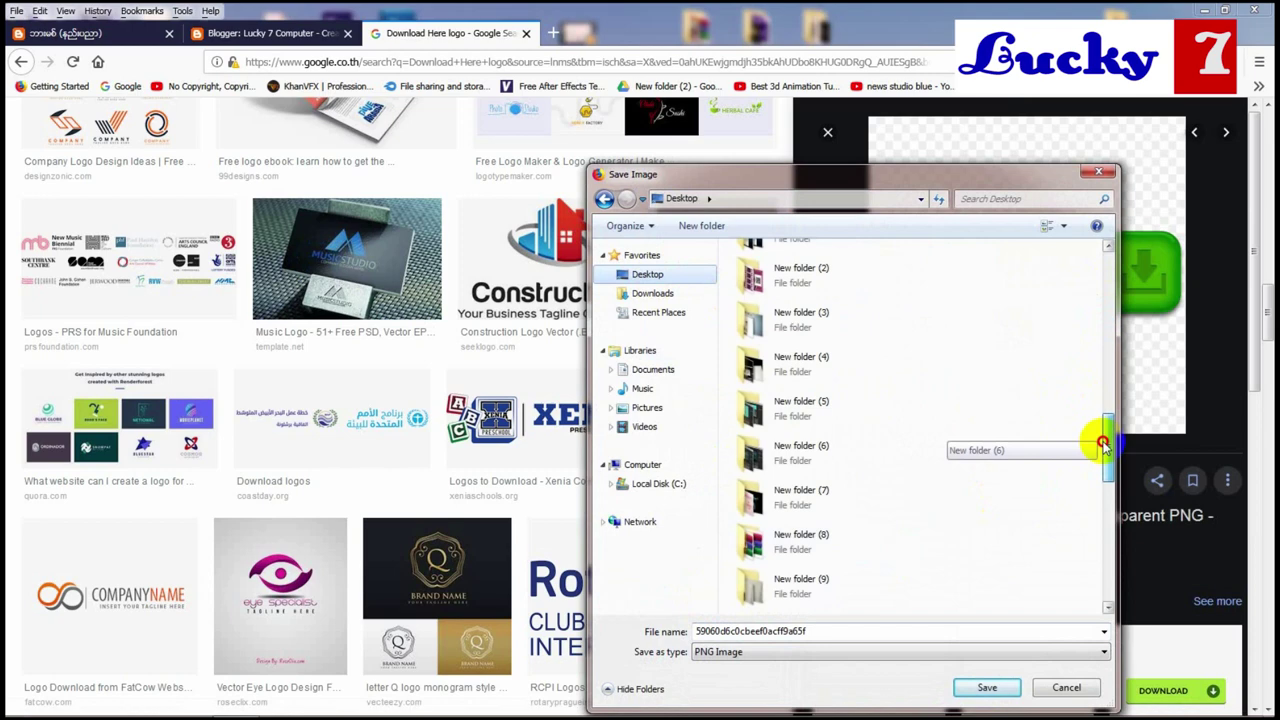
double_click(815, 530)
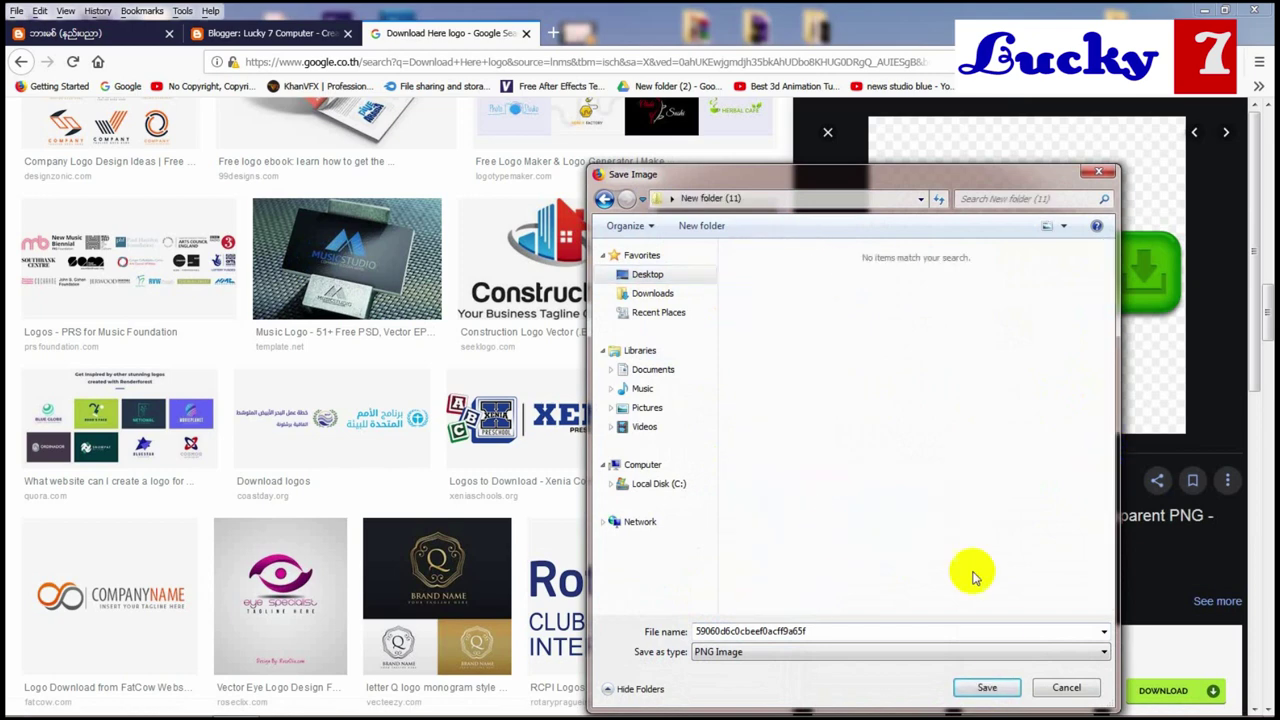
click(986, 687)
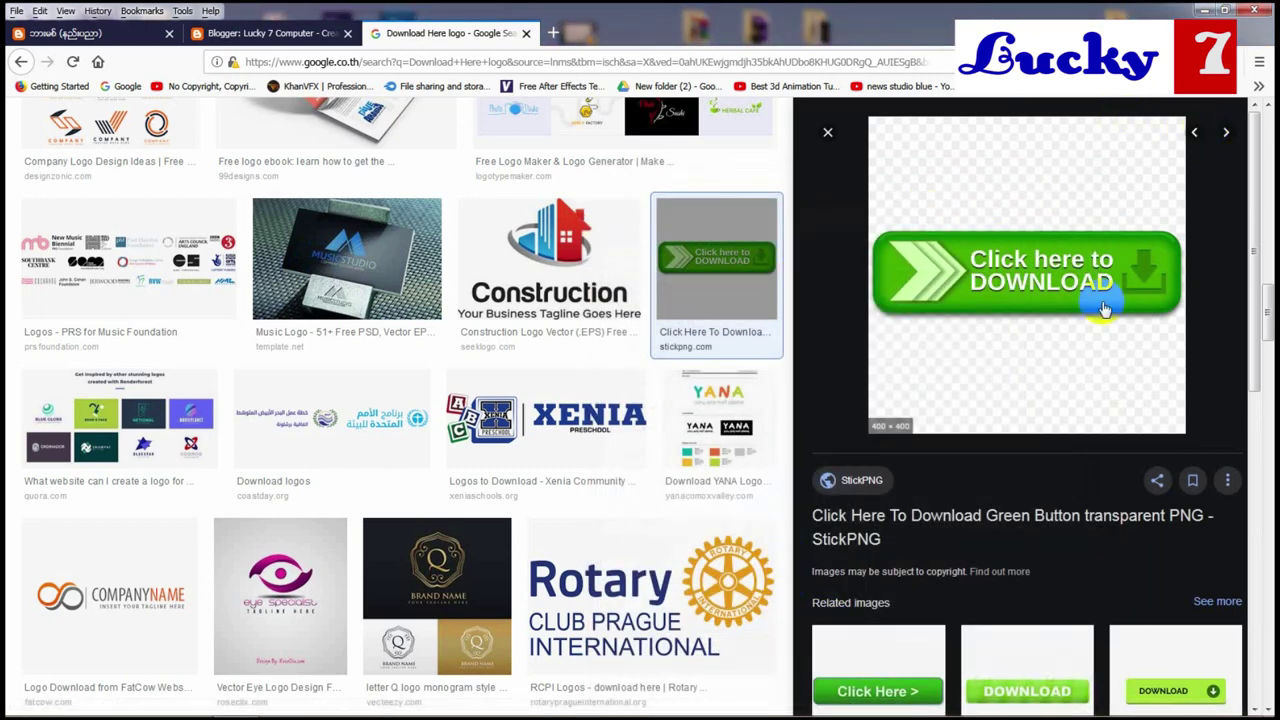
- Switch back to the Blogger draft, upload the saved green download button image and add it at the end of the post body
click(296, 35)
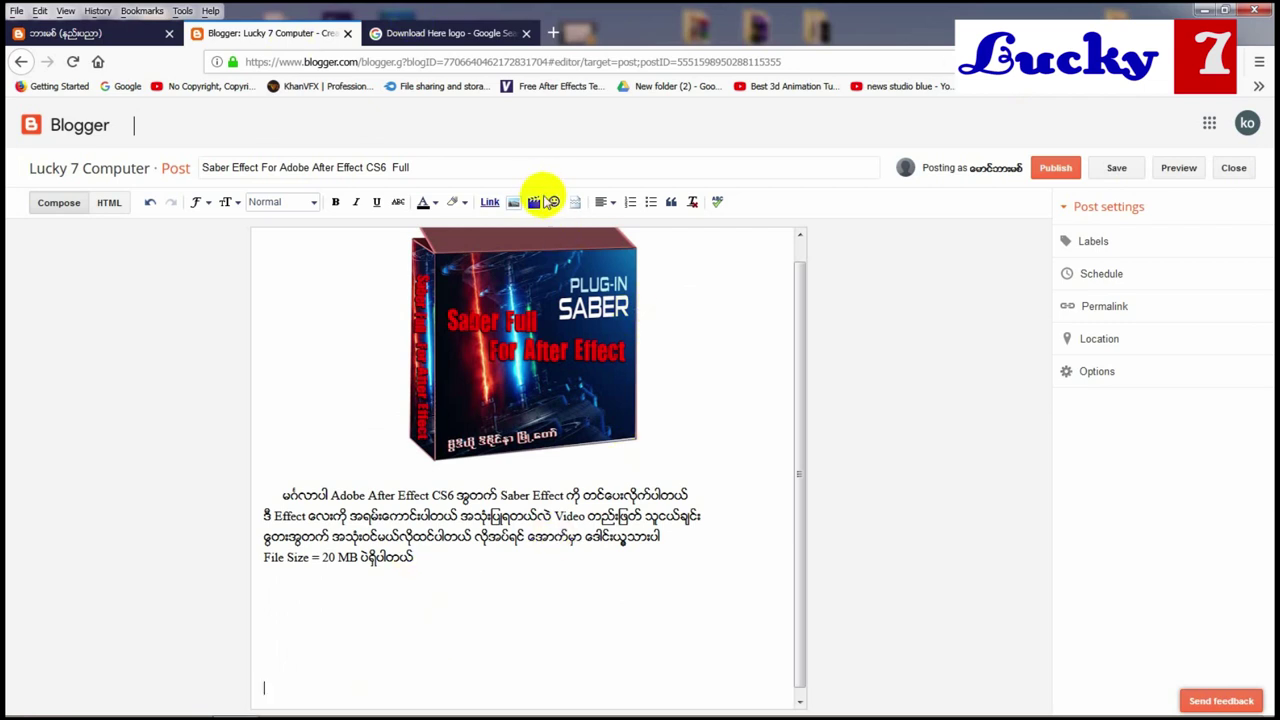
click(513, 202)
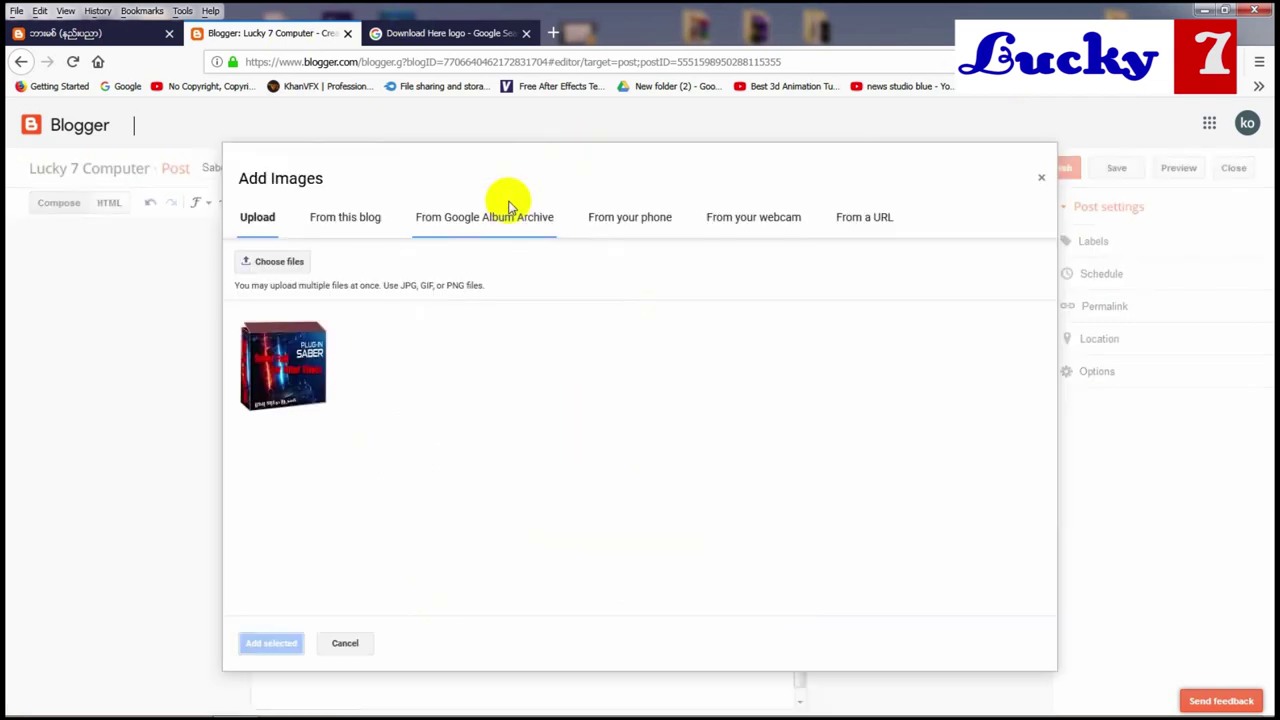
click(266, 263)
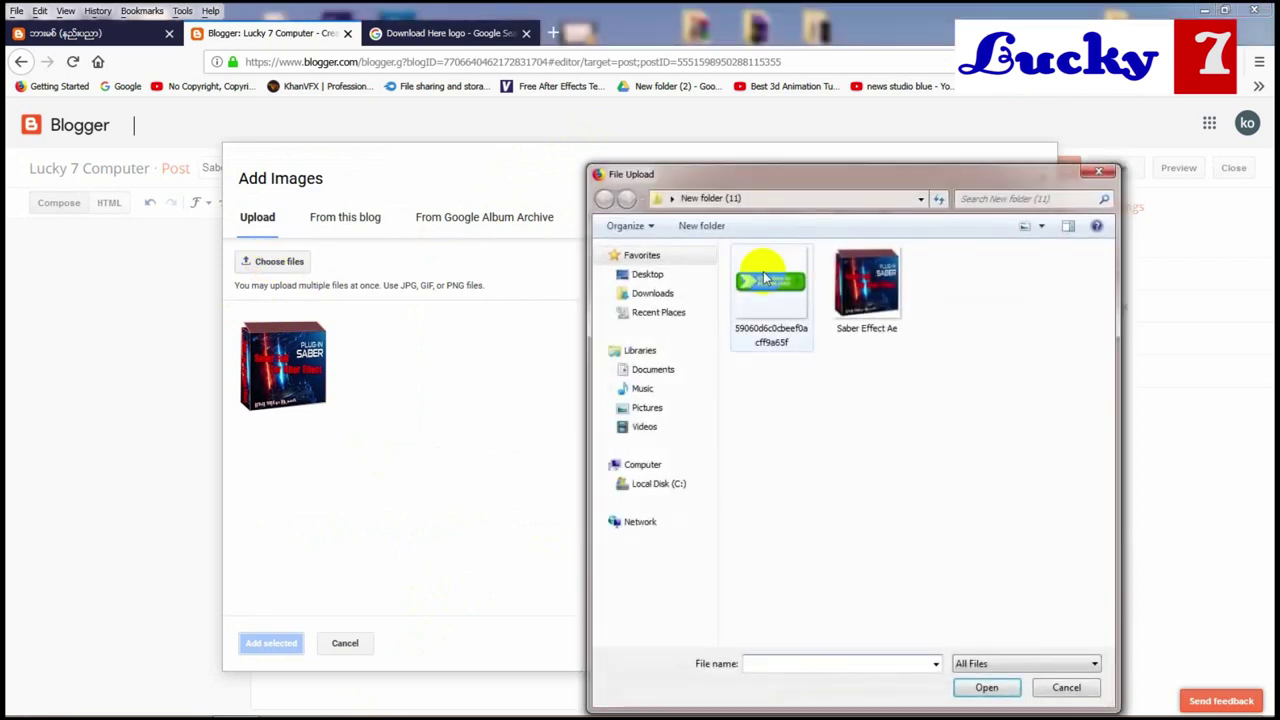
double_click(760, 280)
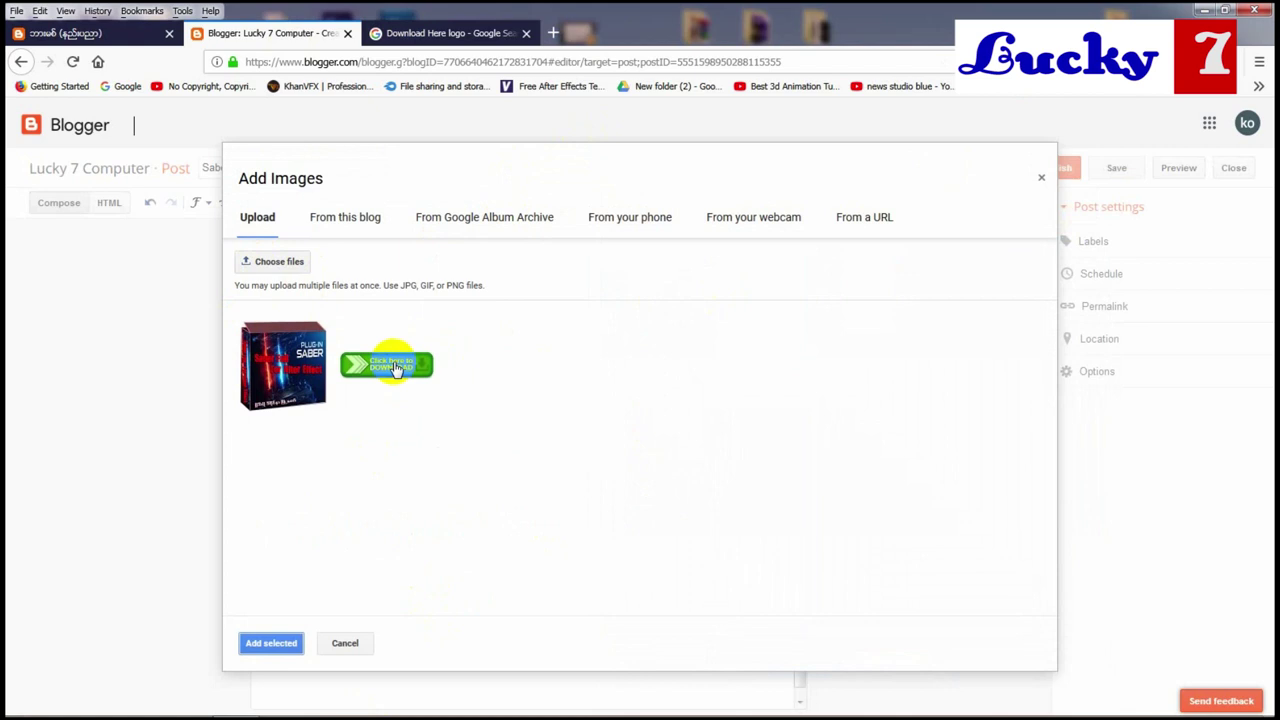
click(395, 368)
click(270, 643)
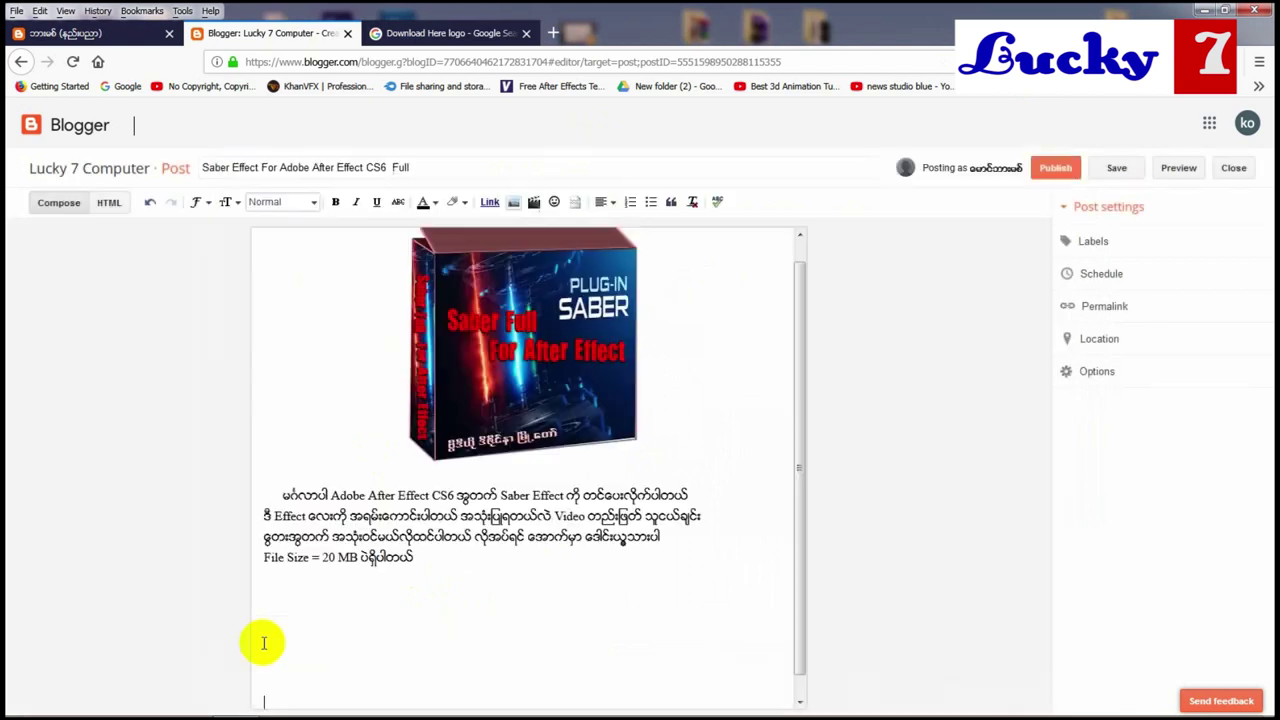
- Review the download button image in the post, including its size and alignment options, and the content above it
drag(799, 358, 787, 532)
click(528, 534)
click(415, 684)
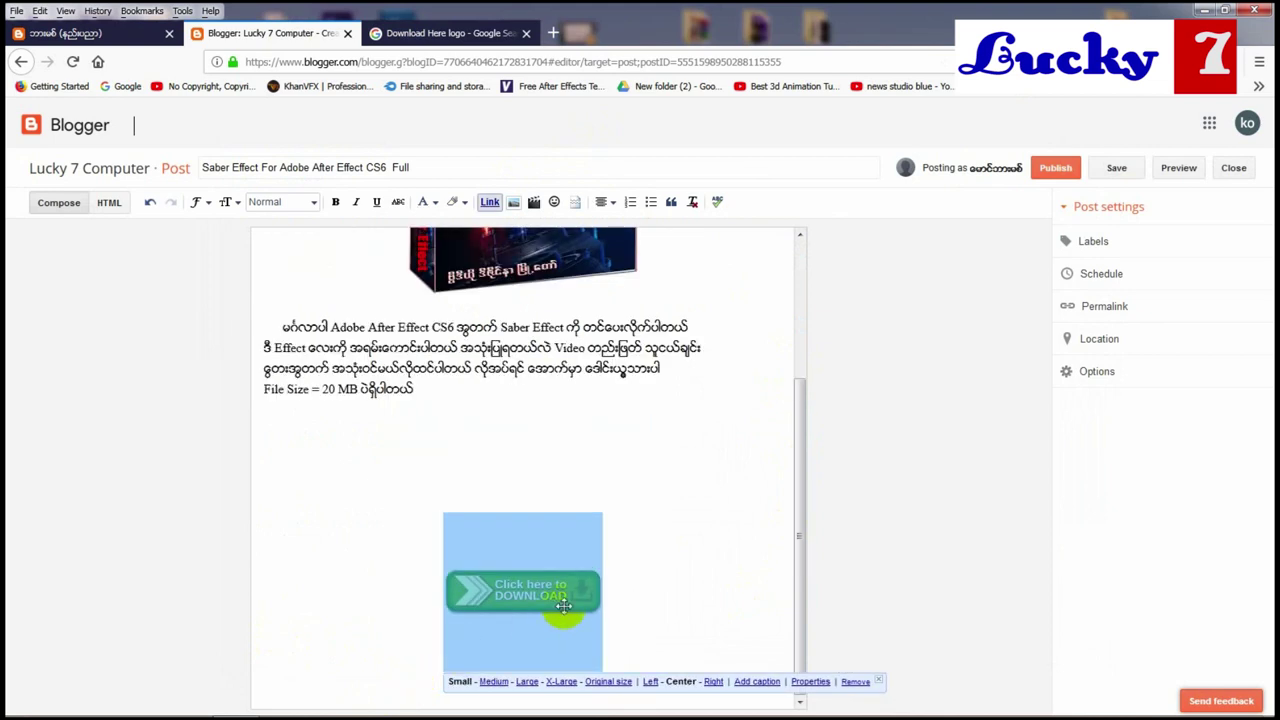
click(663, 577)
click(565, 598)
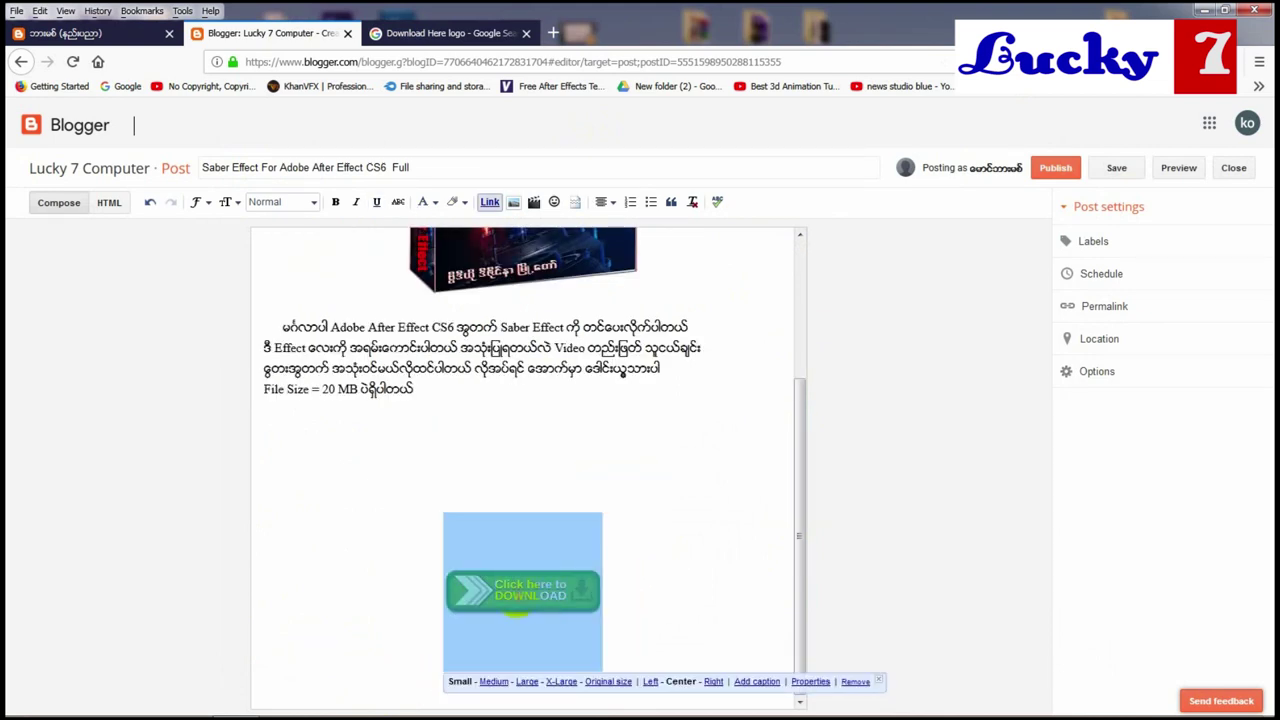
click(624, 600)
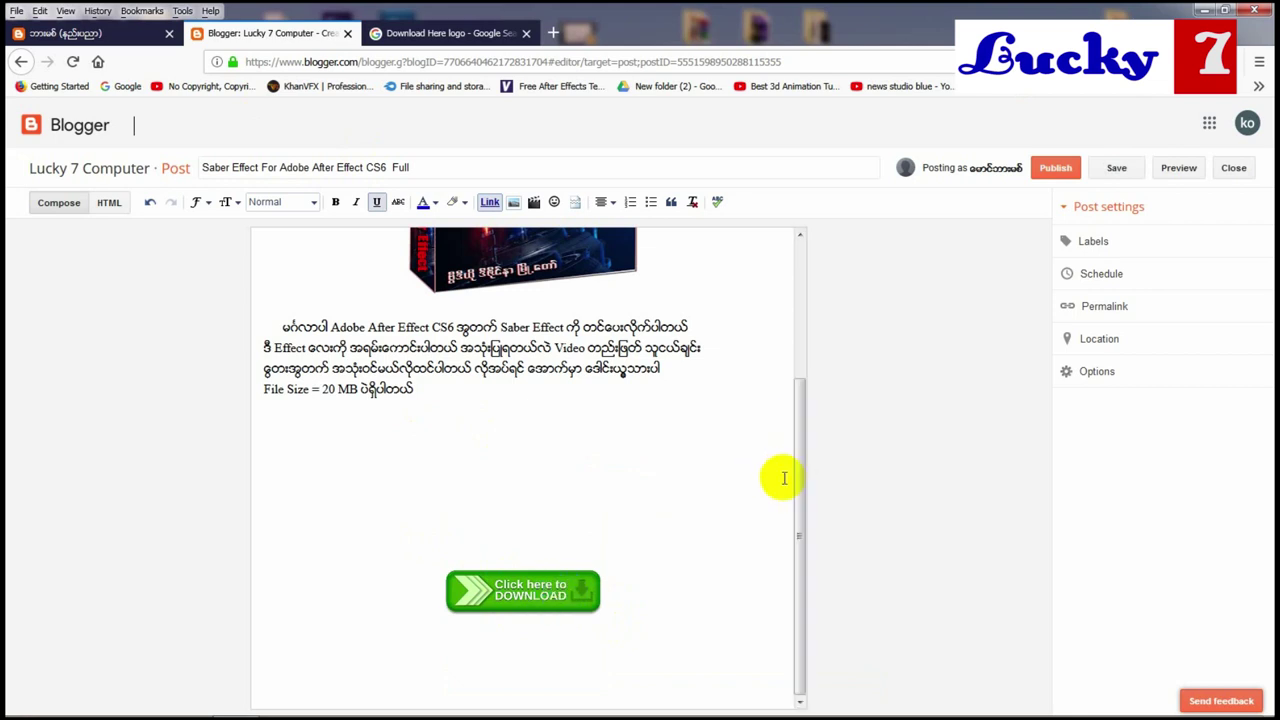
click(475, 687)
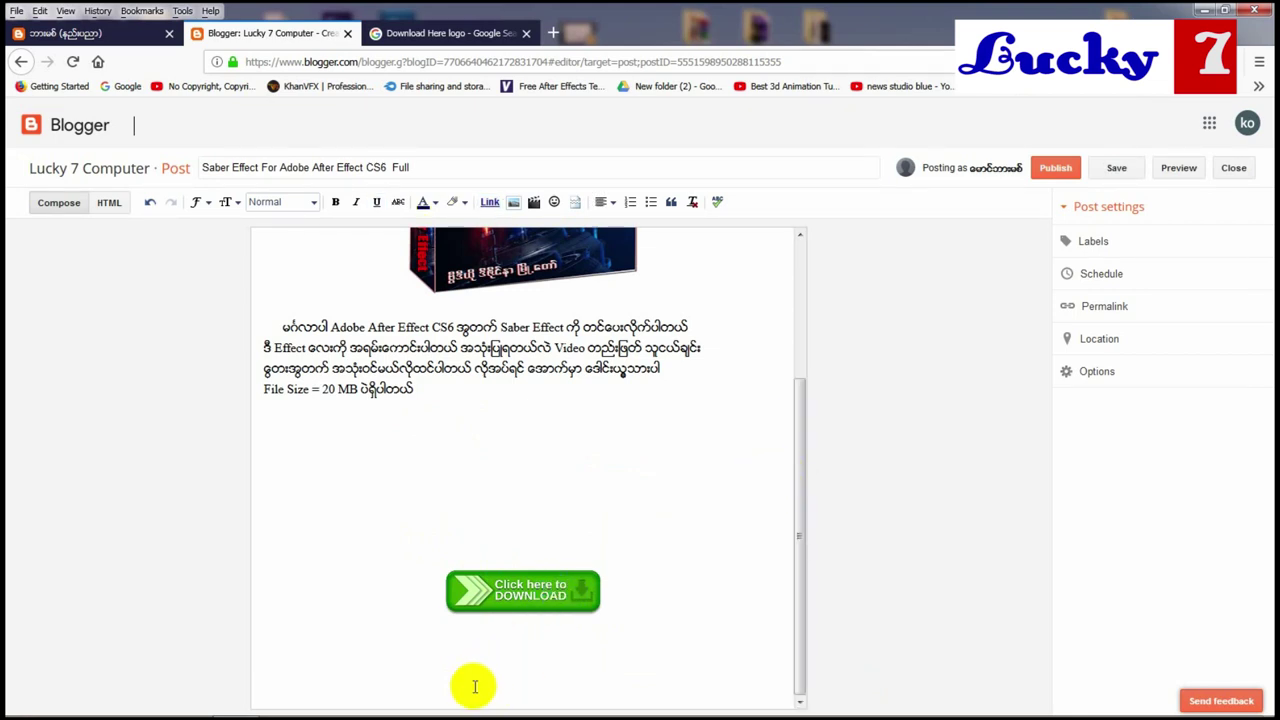
click(512, 590)
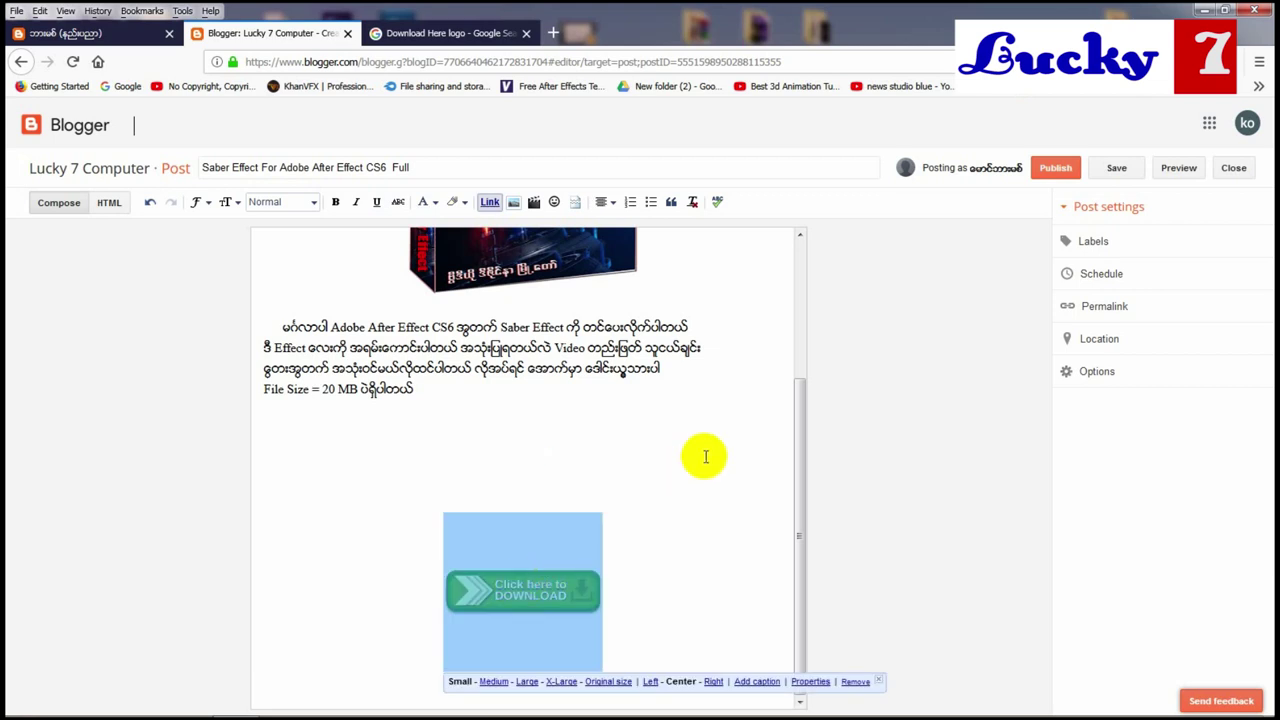
drag(797, 437, 800, 297)
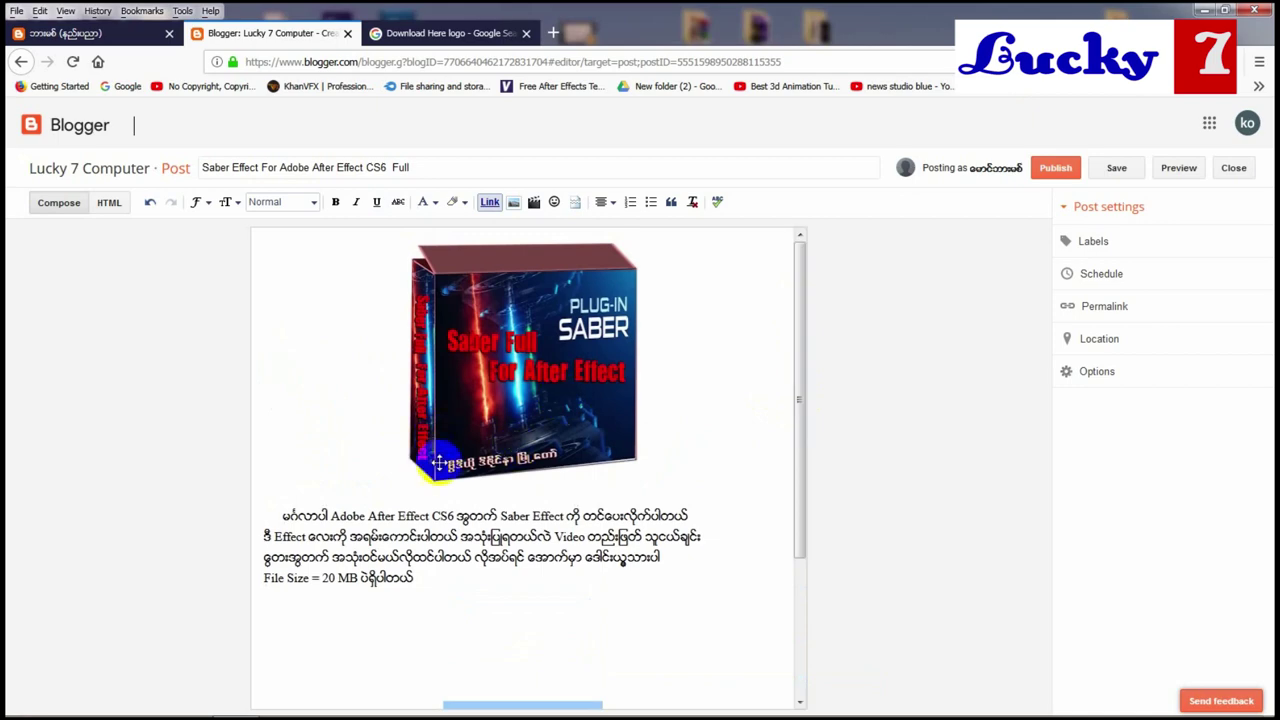
- Open Google Drive from the Google home page in a new browser tab
click(555, 33)
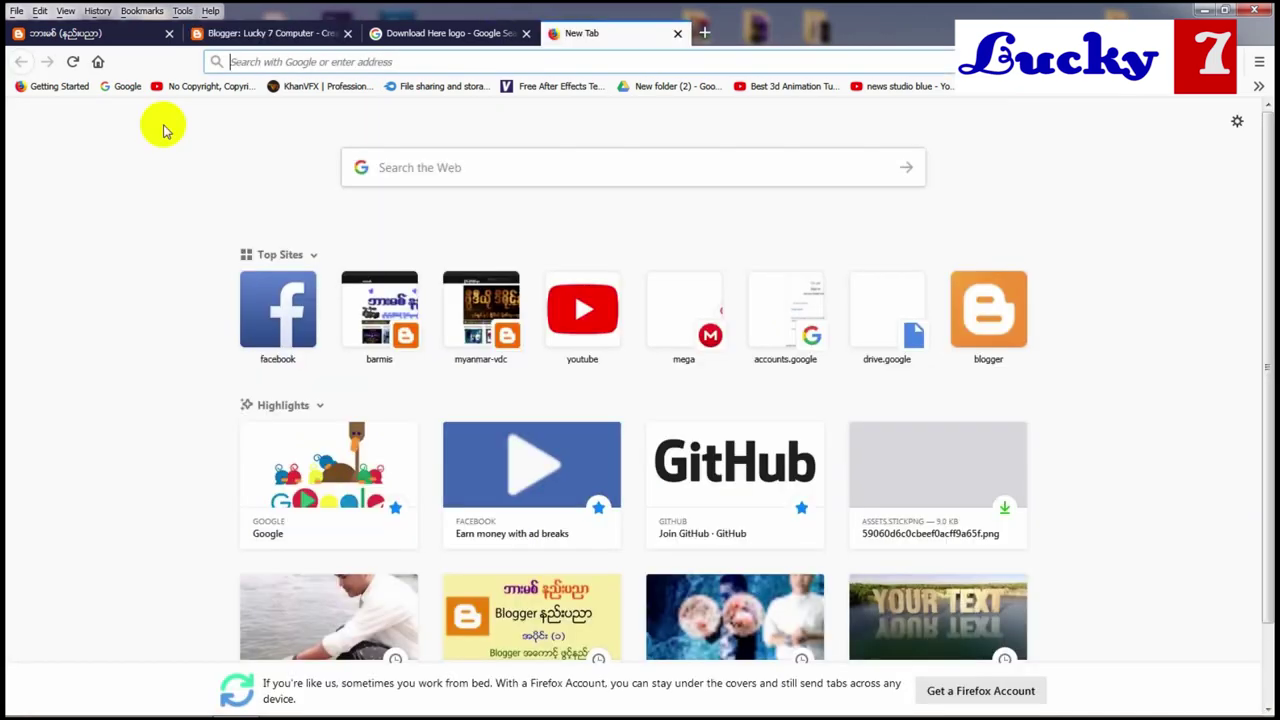
click(122, 85)
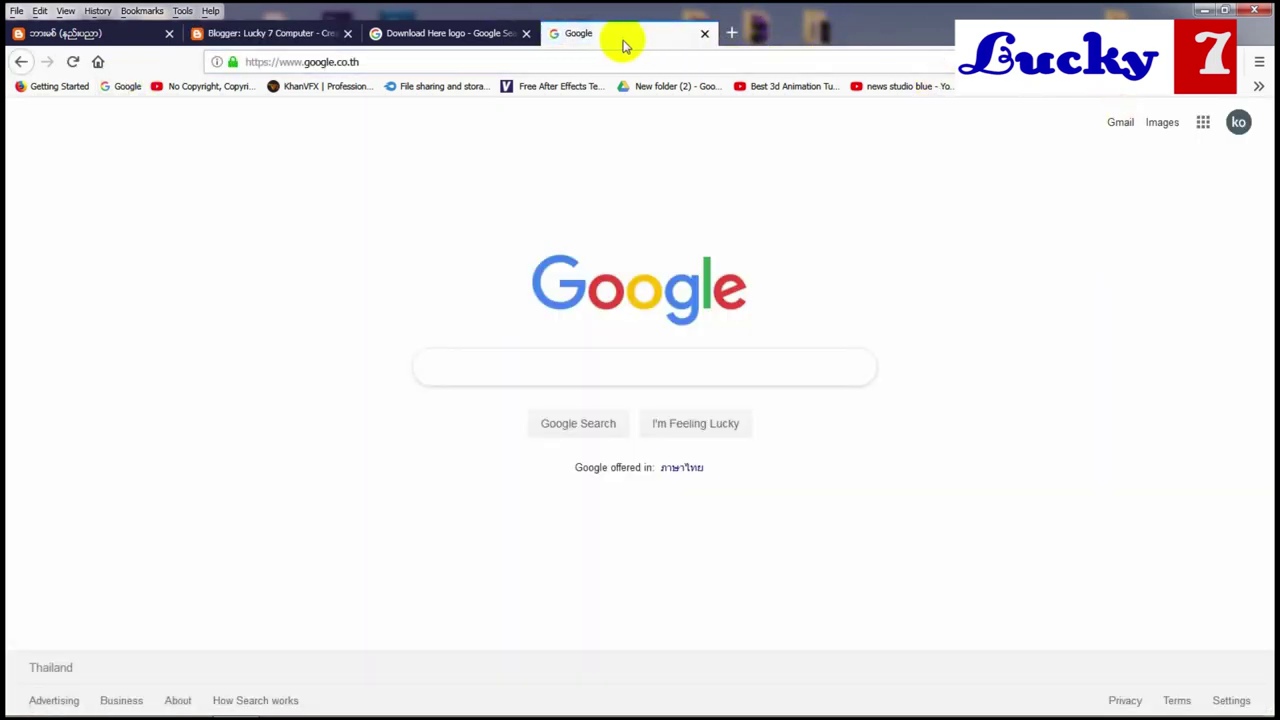
click(1204, 126)
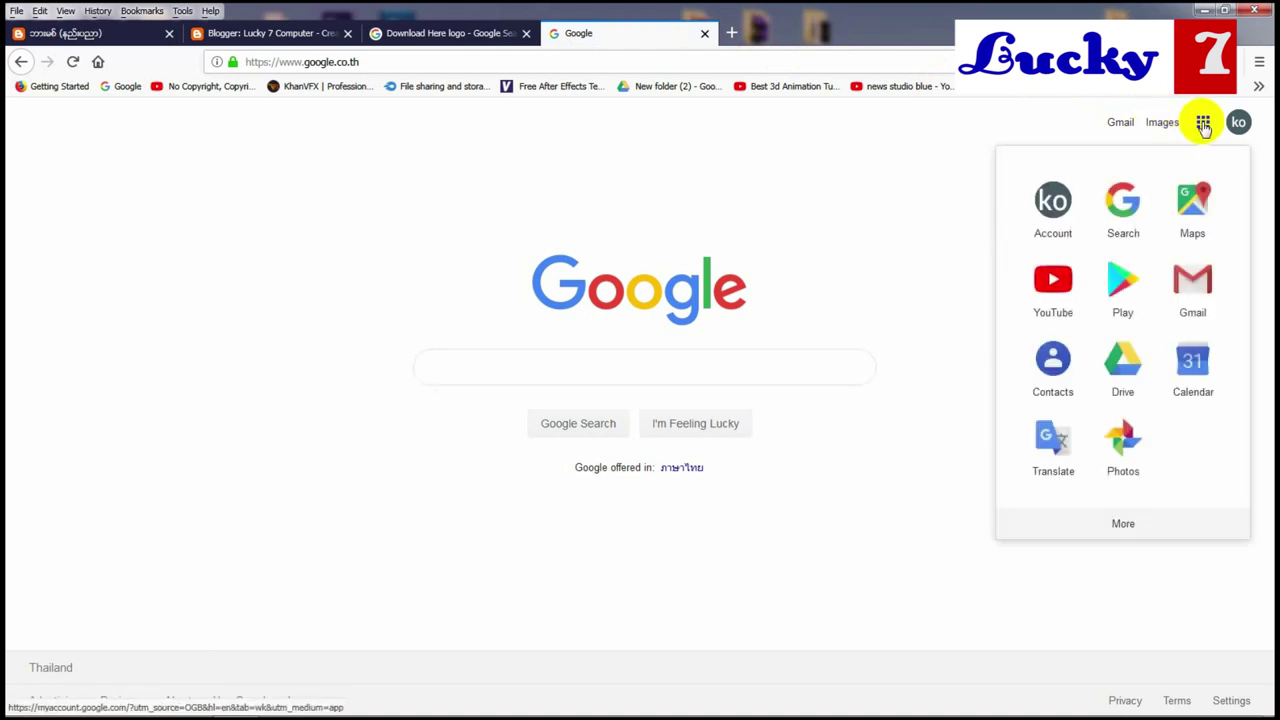
click(1143, 306)
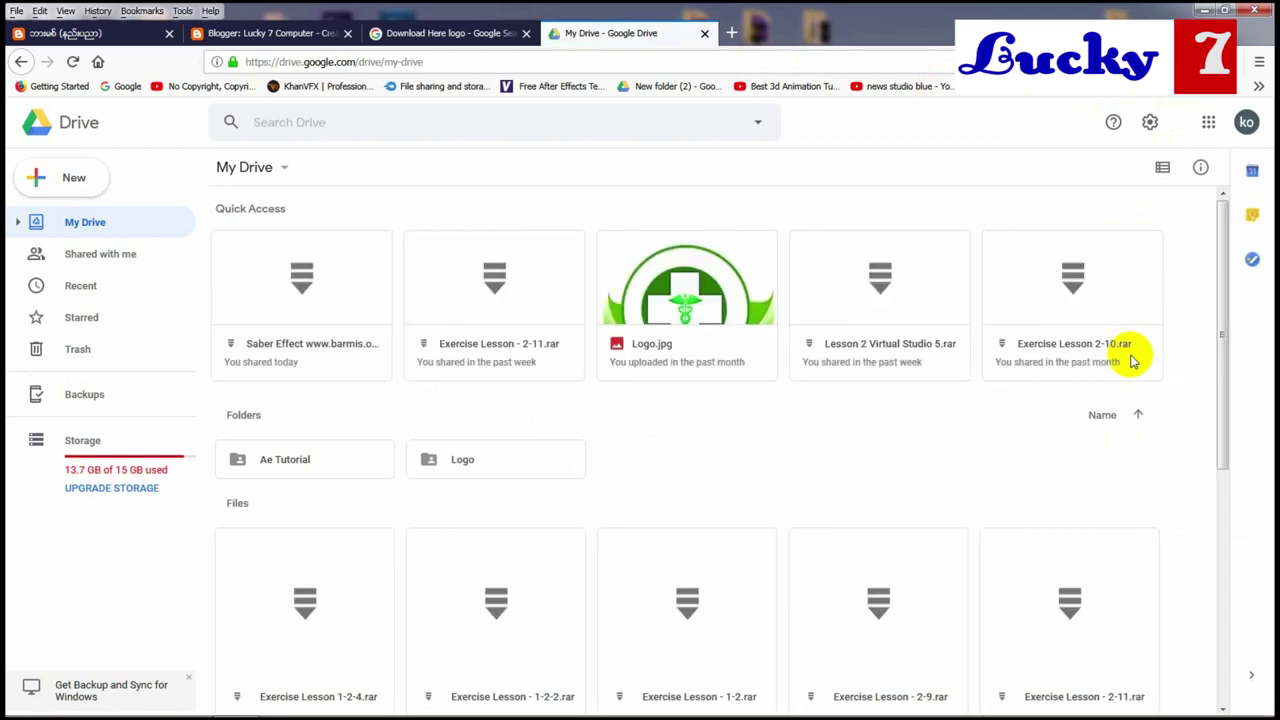
- Copy the shareable link of the Saber Effect archive in My Drive and return to the download button in the Blogger draft
drag(1222, 223, 1104, 652)
click(1068, 672)
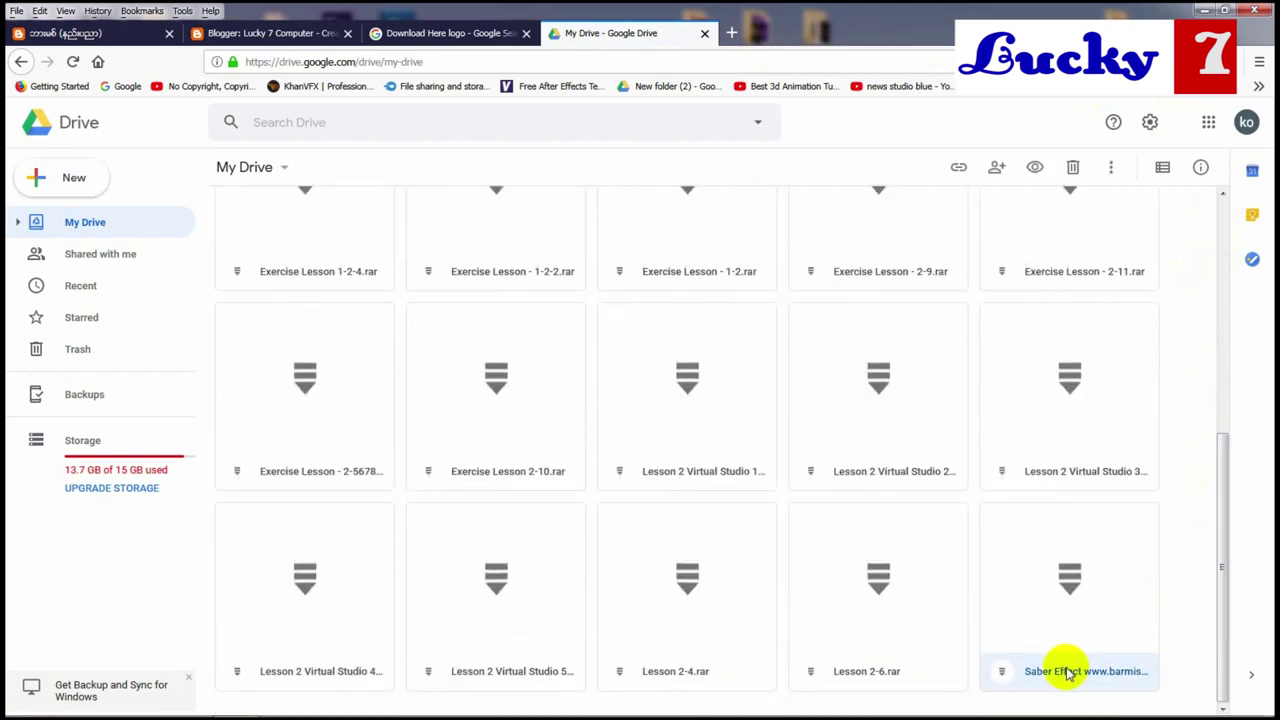
click(958, 167)
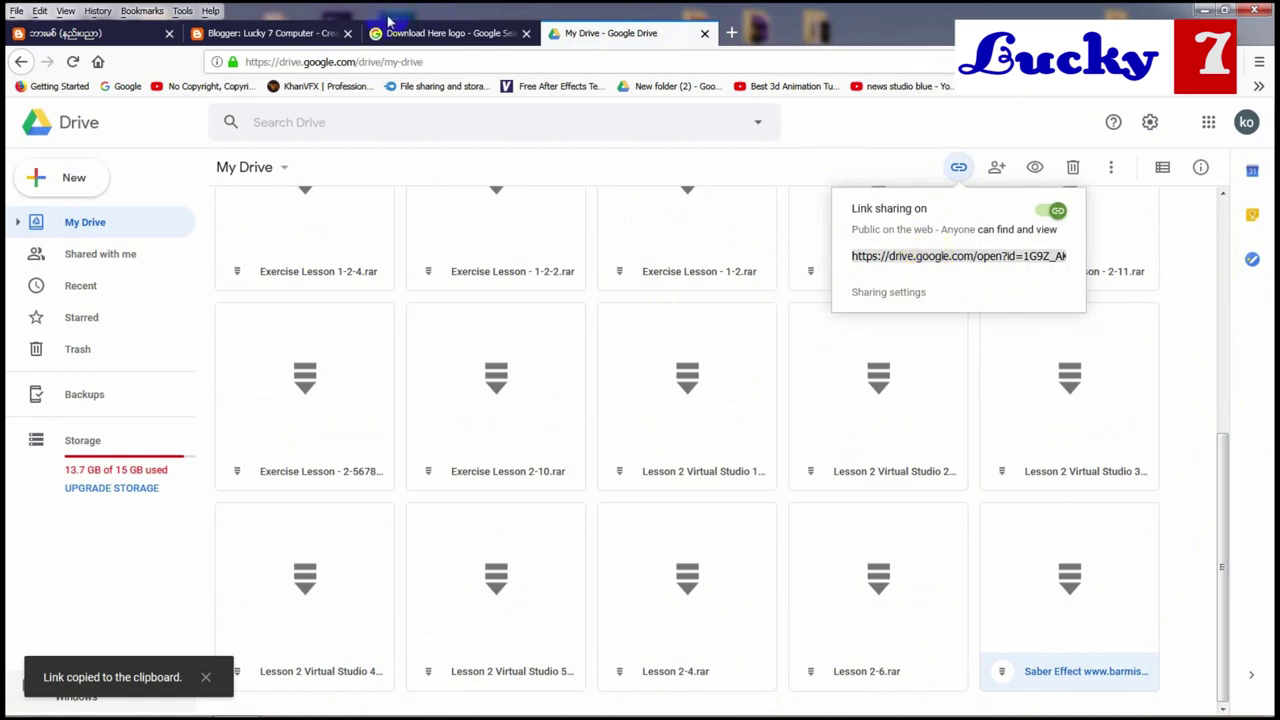
click(285, 36)
drag(797, 380, 771, 457)
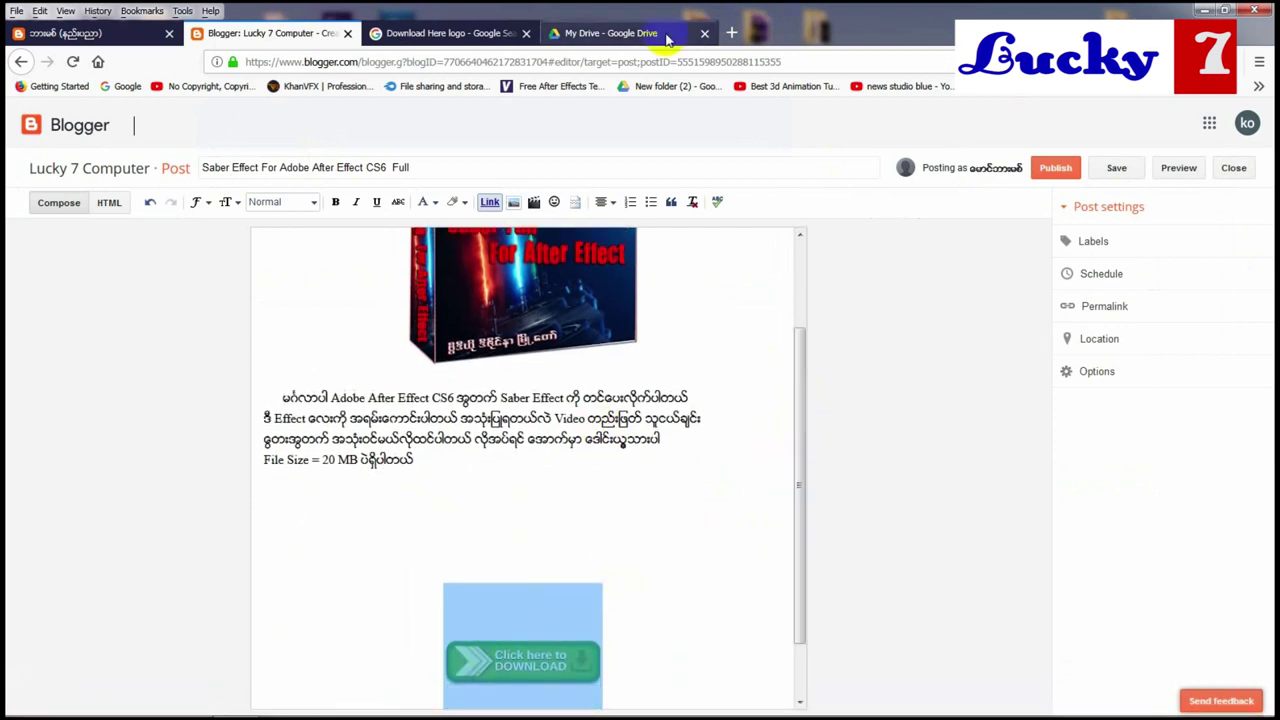
- Switch to Google Drive and save the Saber Effect archive's link sharing as "On - Public on the web" through its advanced sharing settings
click(612, 33)
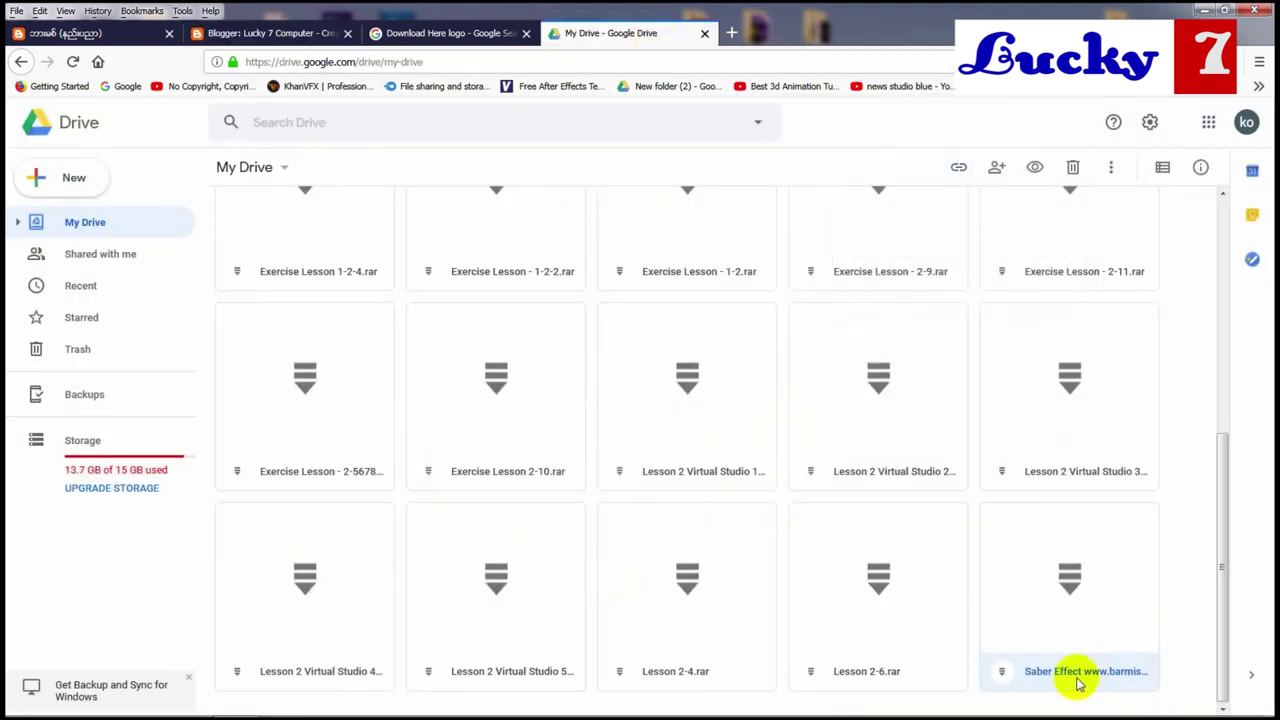
click(958, 170)
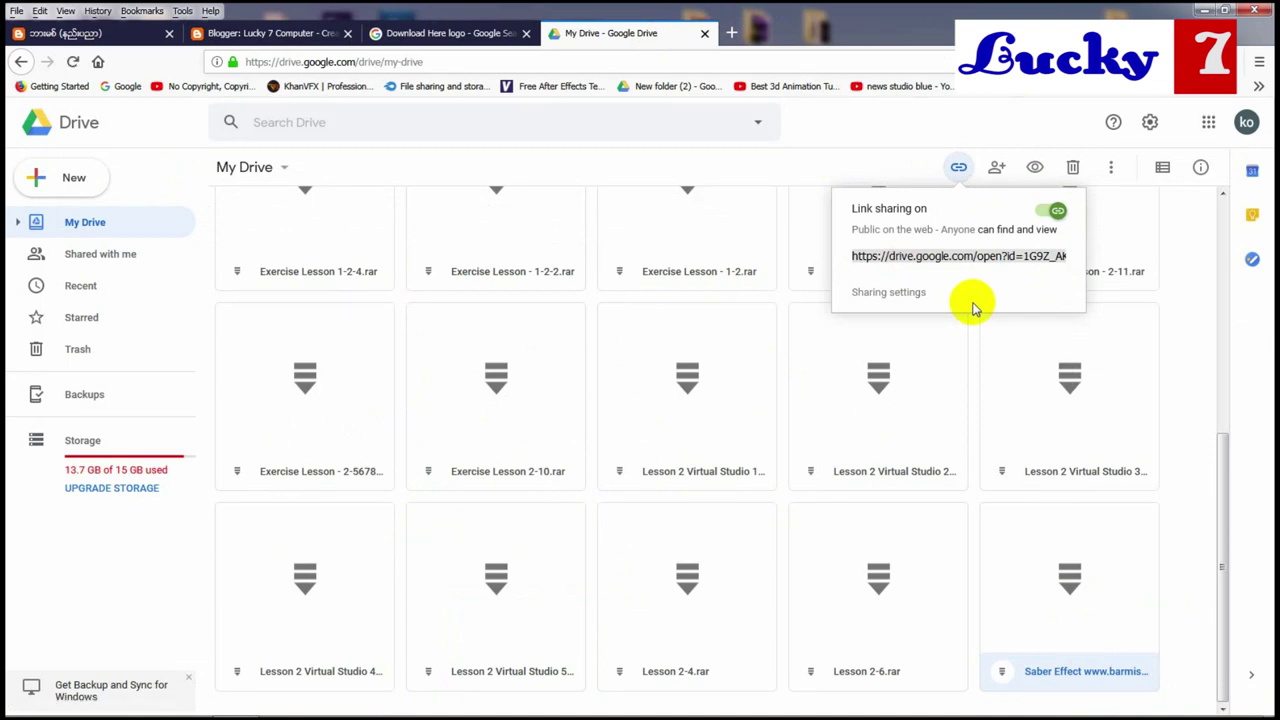
click(886, 292)
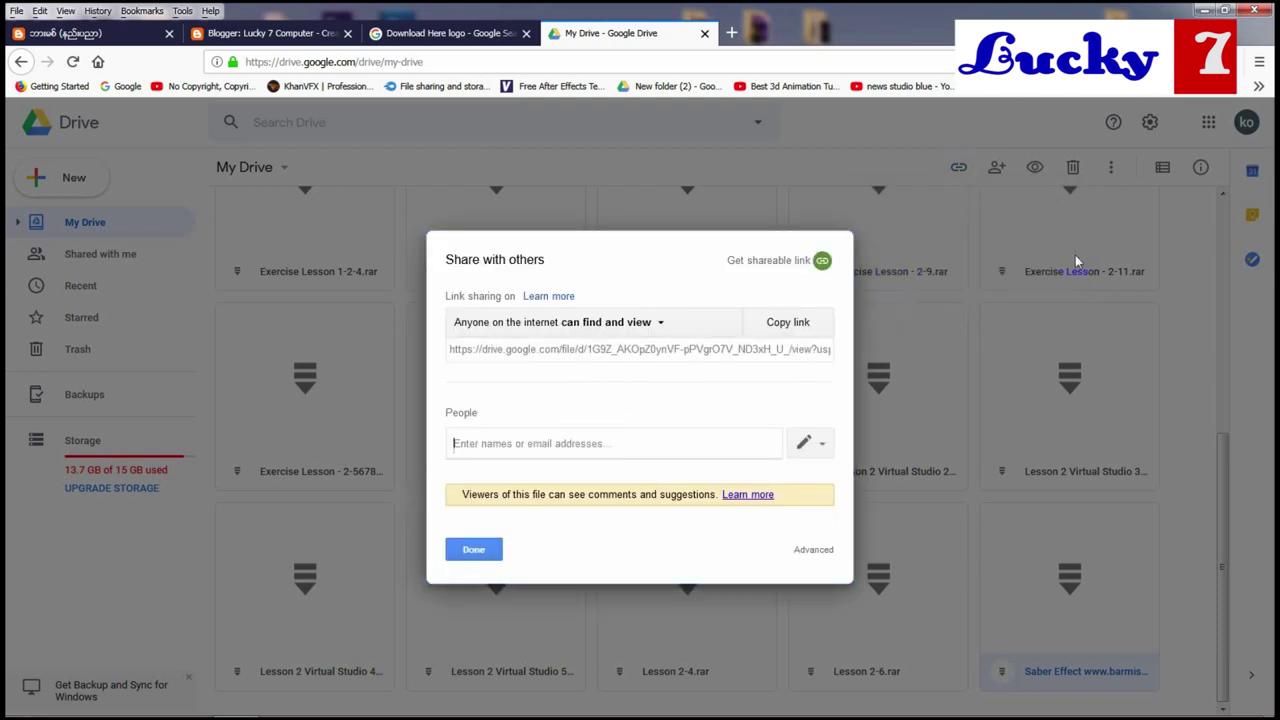
click(811, 551)
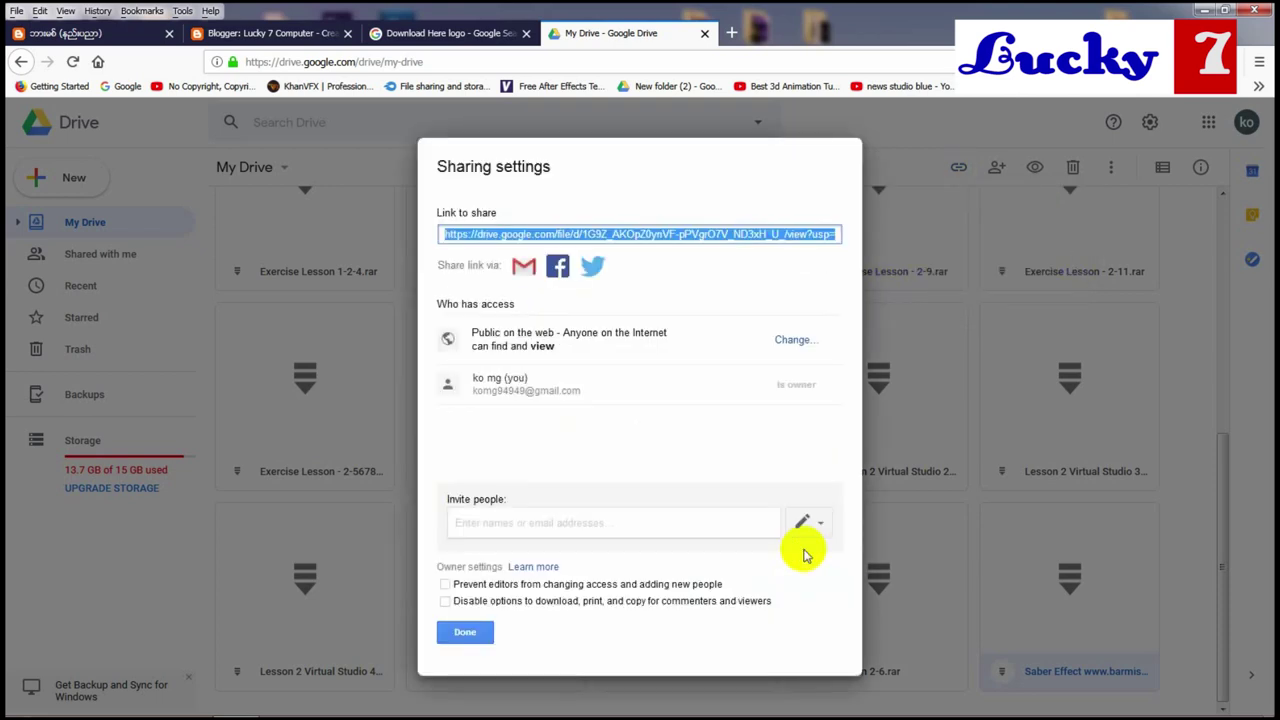
click(786, 339)
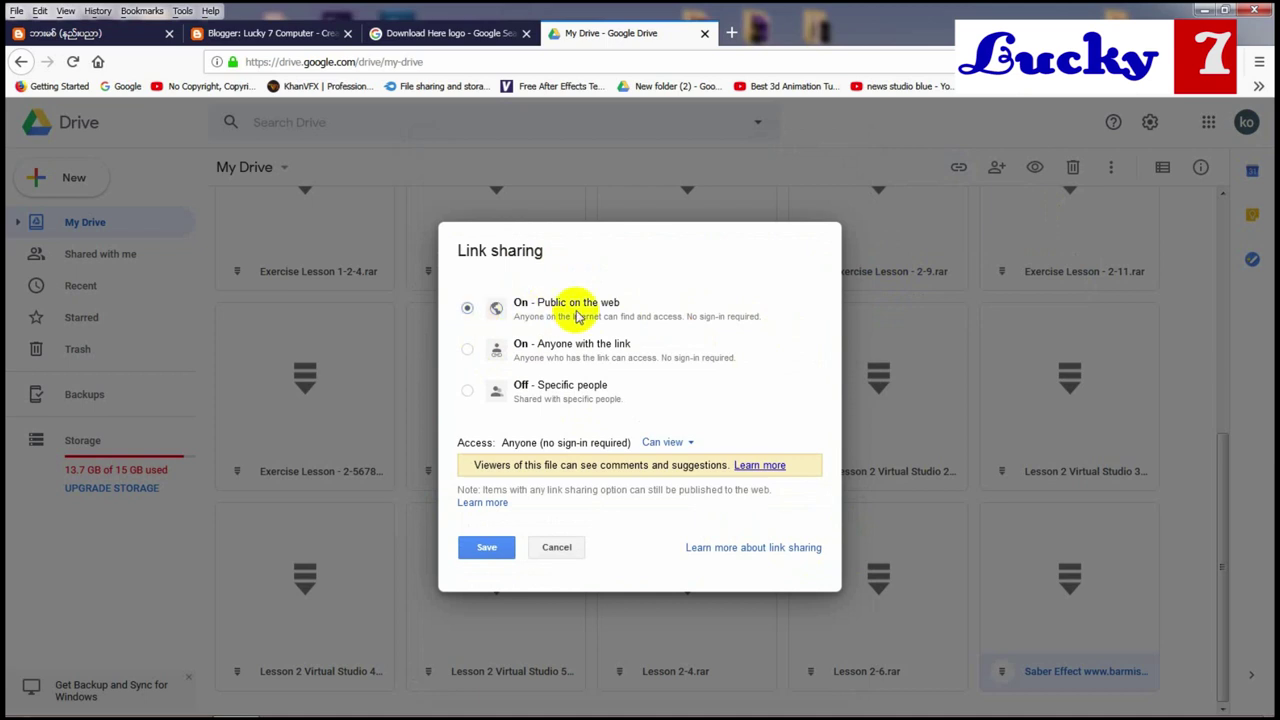
click(467, 350)
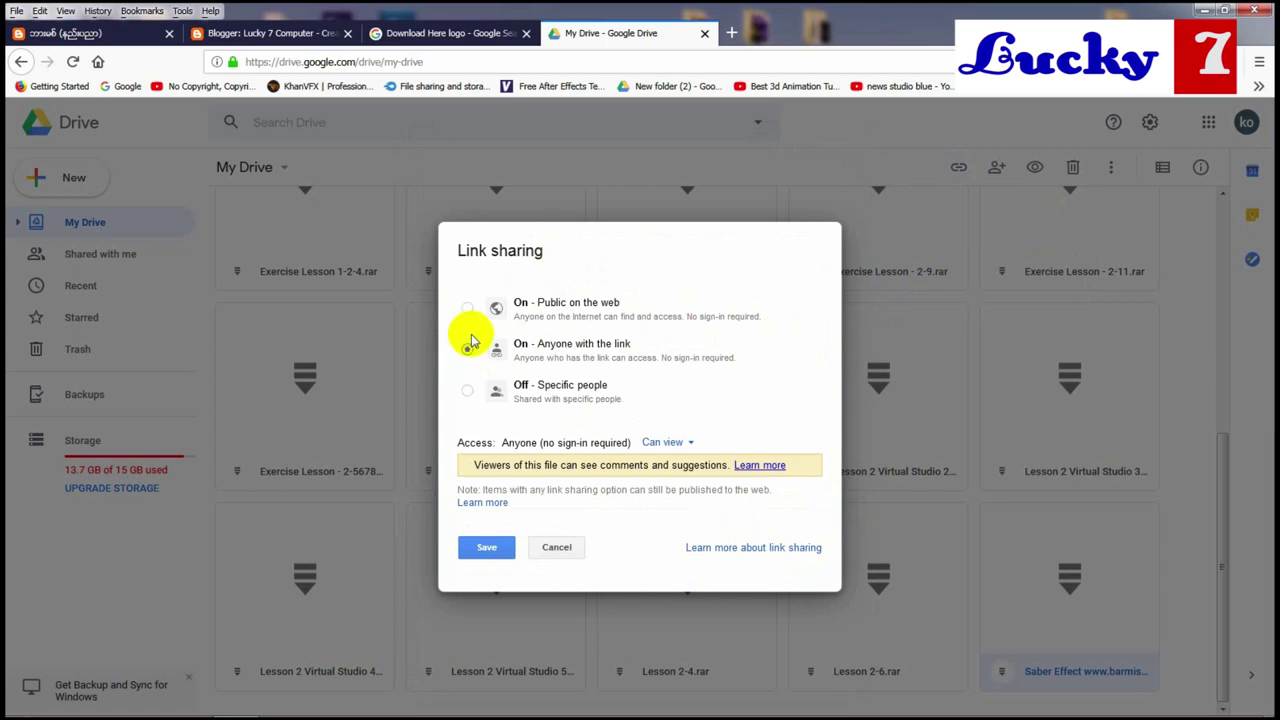
click(472, 310)
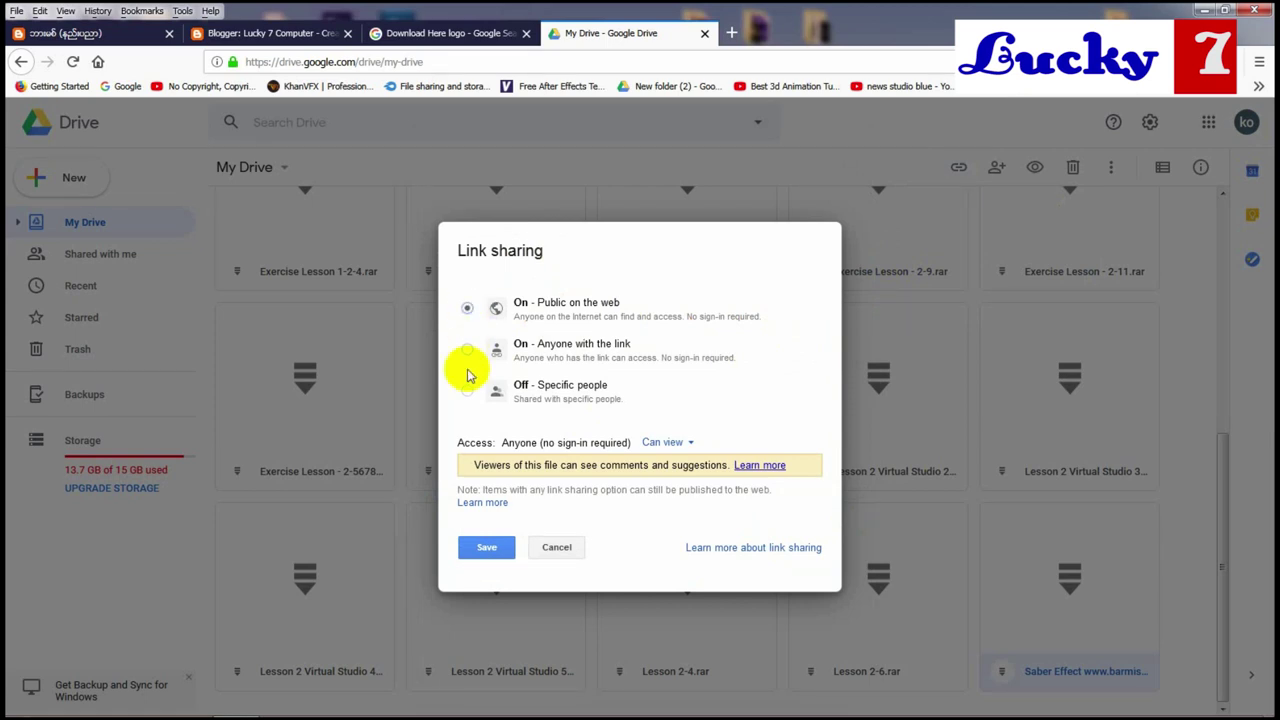
click(486, 547)
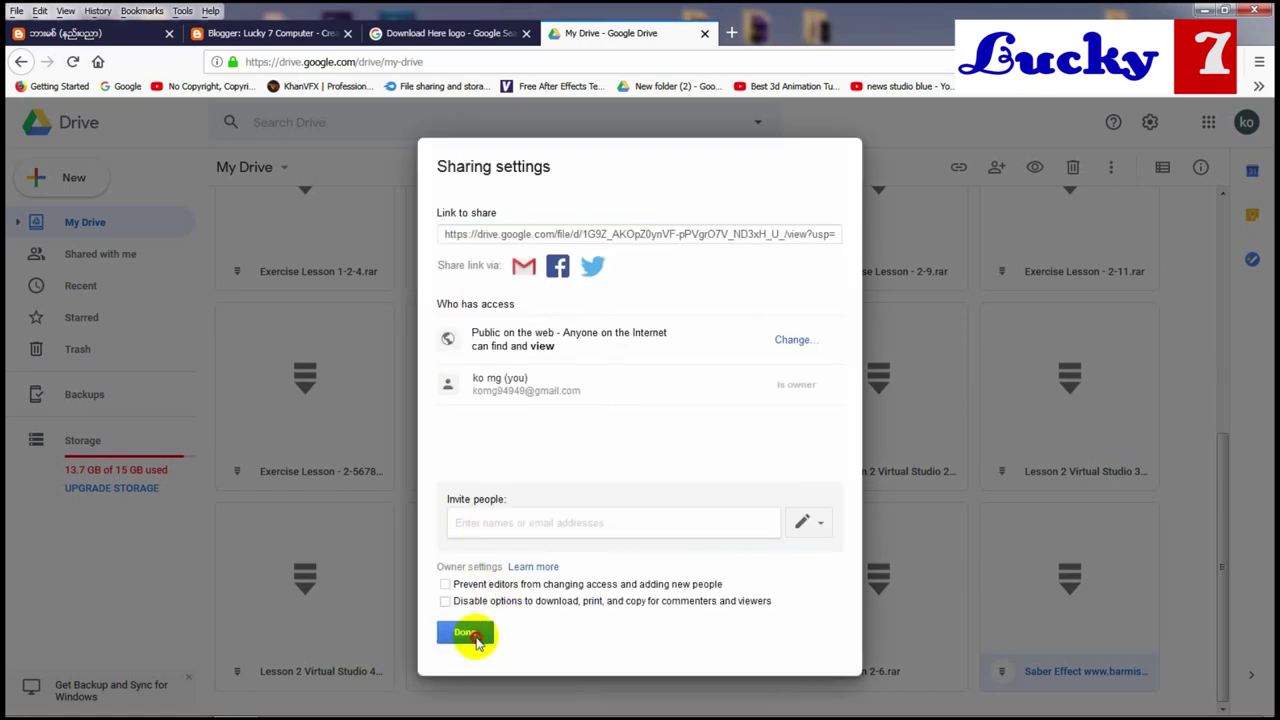
click(477, 634)
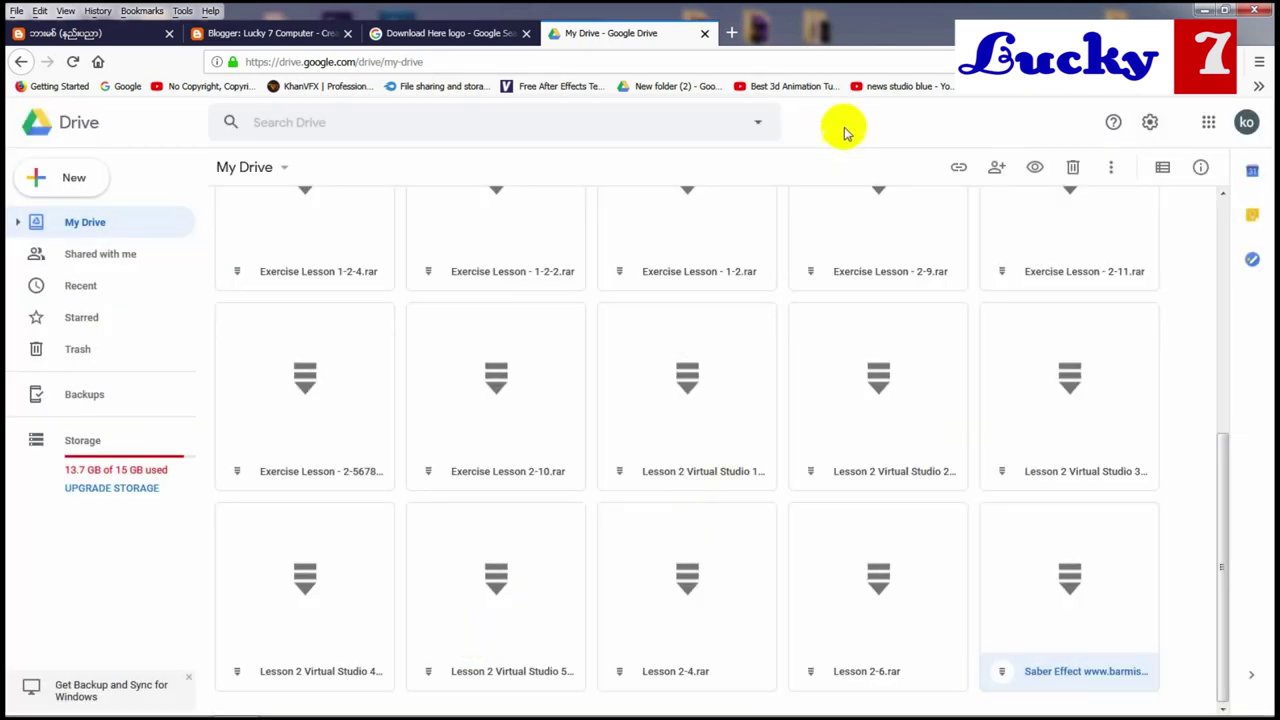
- Copy the Saber Effect archive's shareable link, open it in a new browser tab and copy the file page's full address
click(960, 168)
click(903, 258)
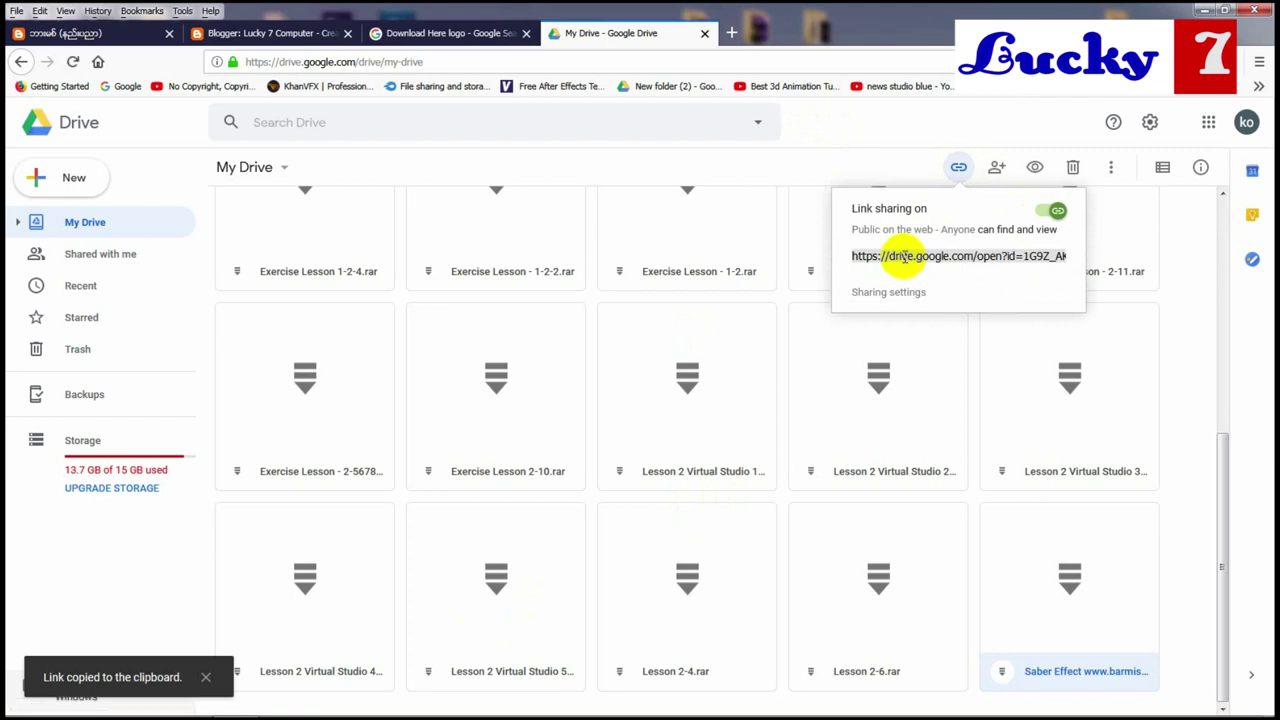
click(731, 33)
click(694, 55)
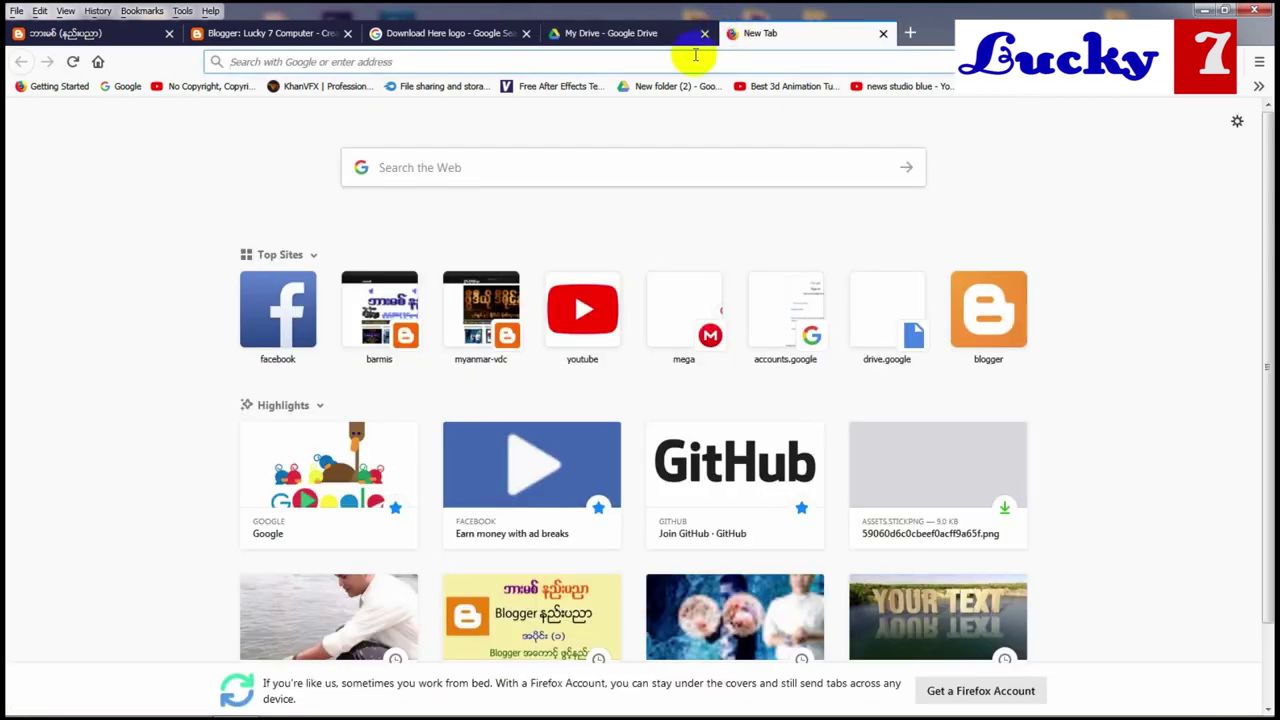
key(ctrl+v)
key(Return)
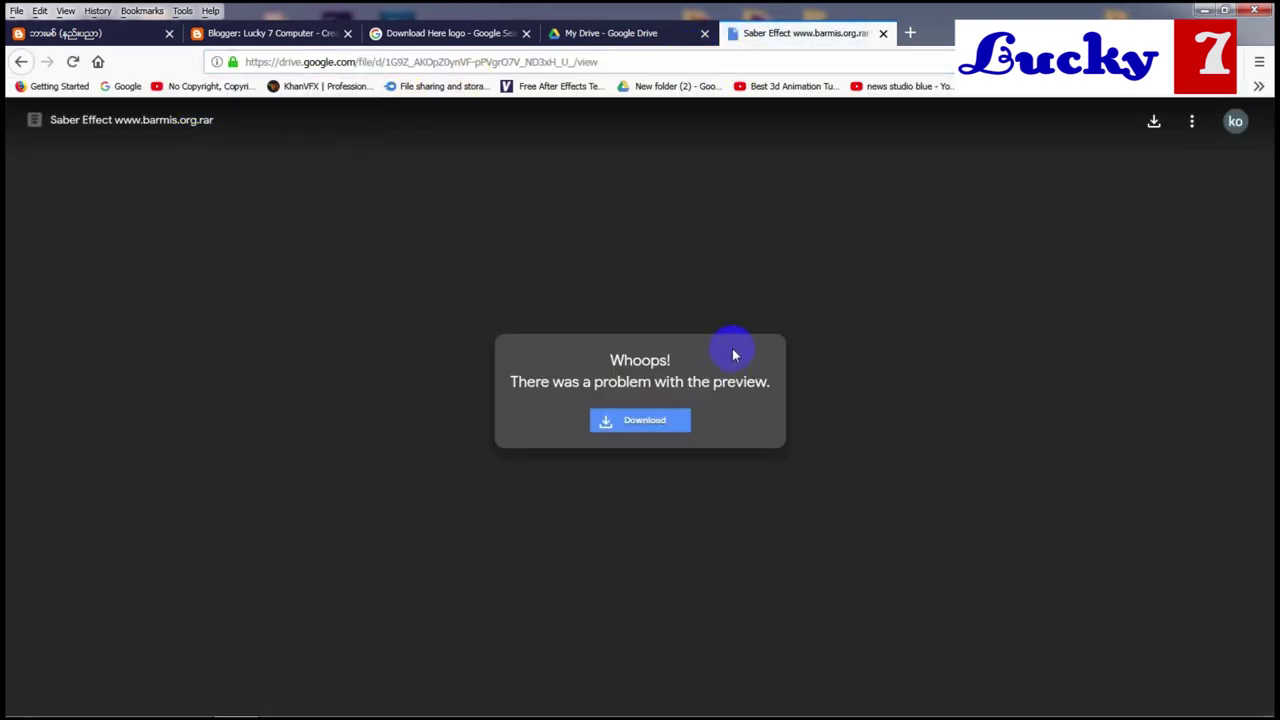
click(615, 62)
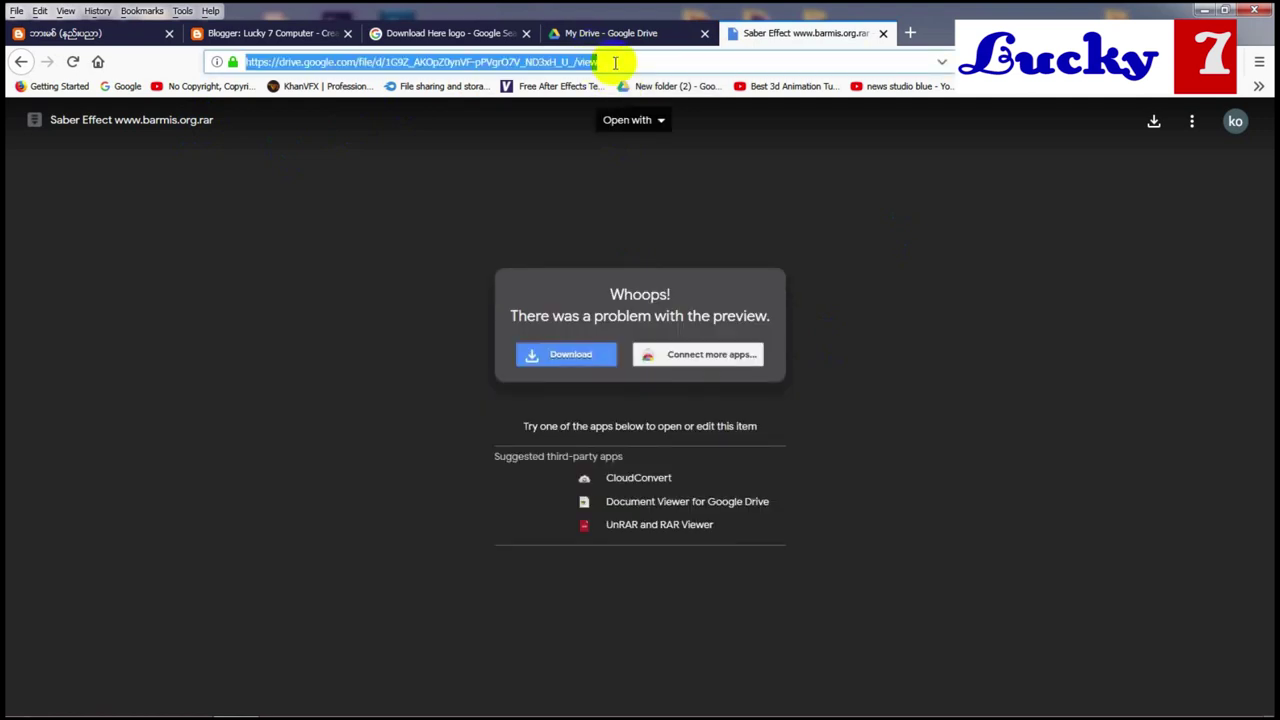
- Return to the Blogger draft and remove the existing link from the green download button image
click(297, 37)
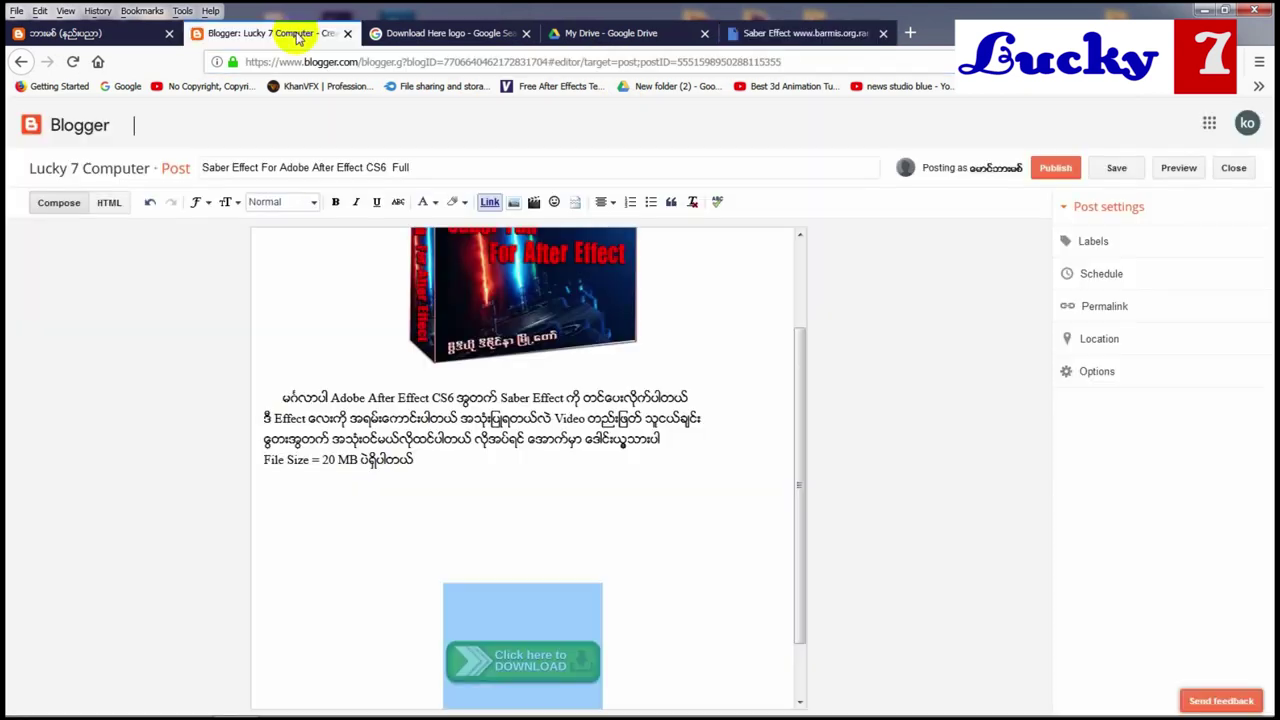
click(651, 623)
drag(474, 668, 523, 668)
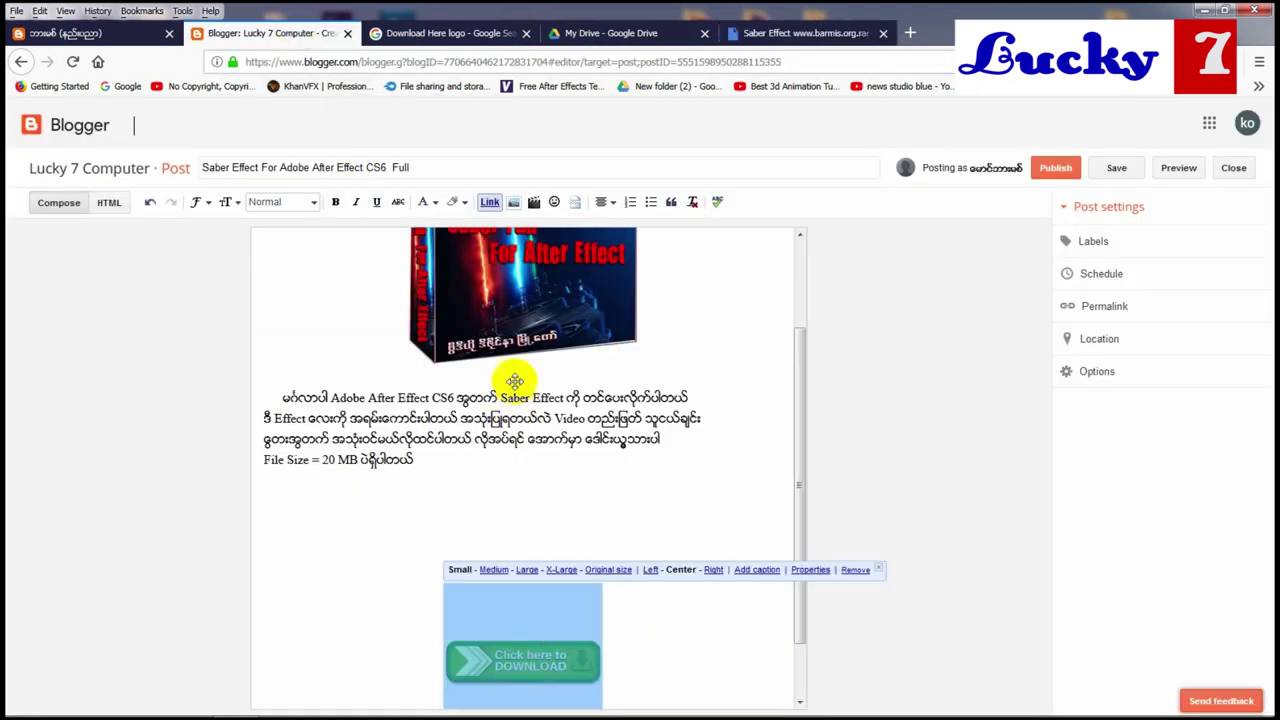
click(489, 203)
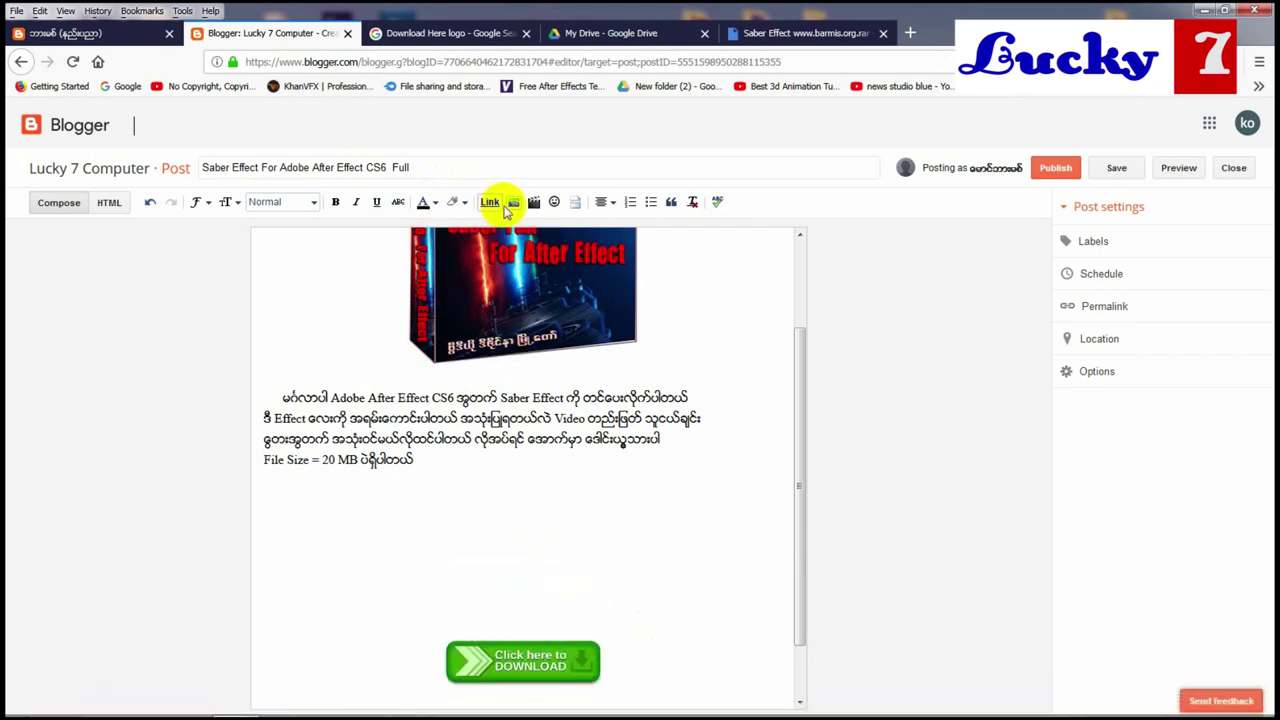
- Link the download button image to the copied Google Drive file address, with the link opening in a new window
click(522, 660)
click(487, 203)
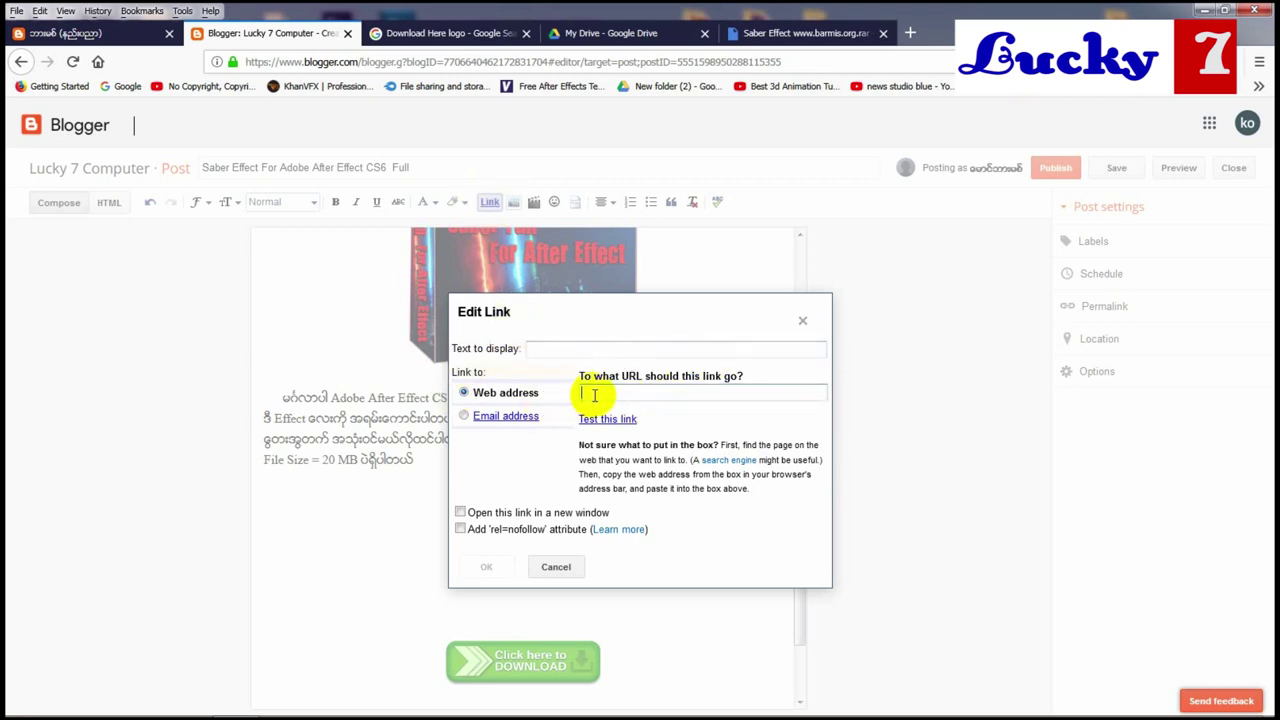
key(ctrl+v)
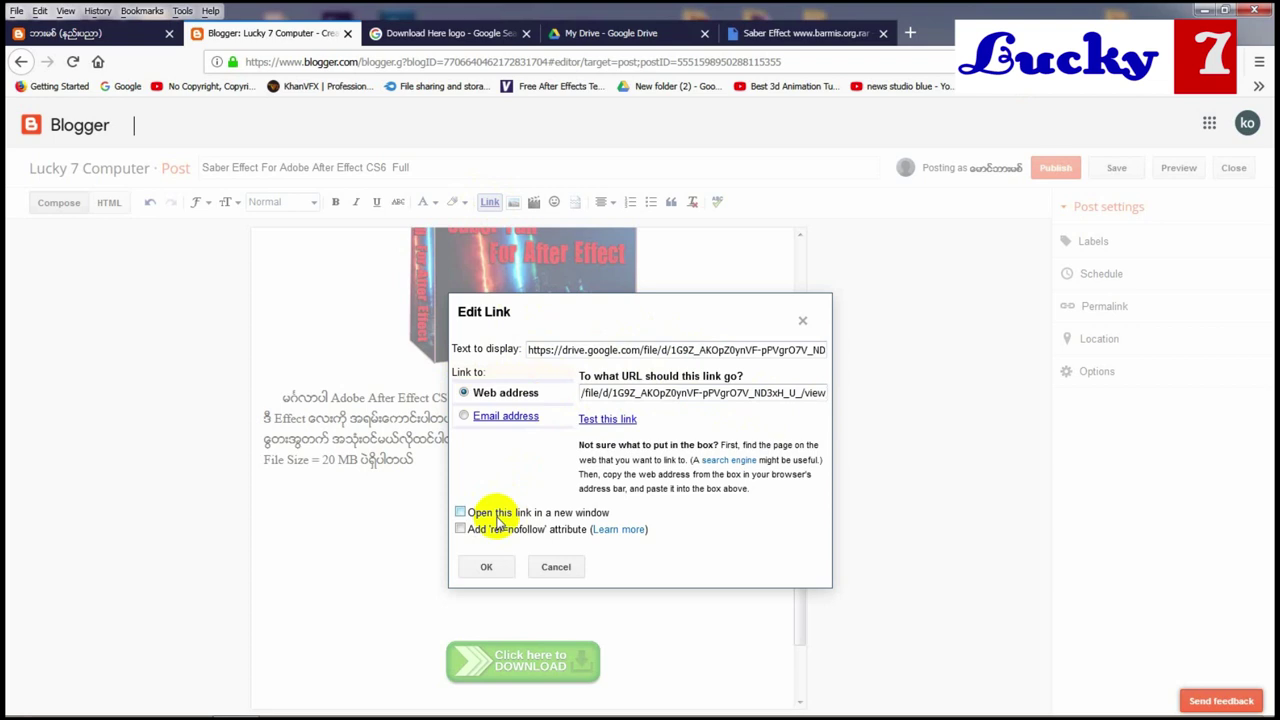
click(461, 512)
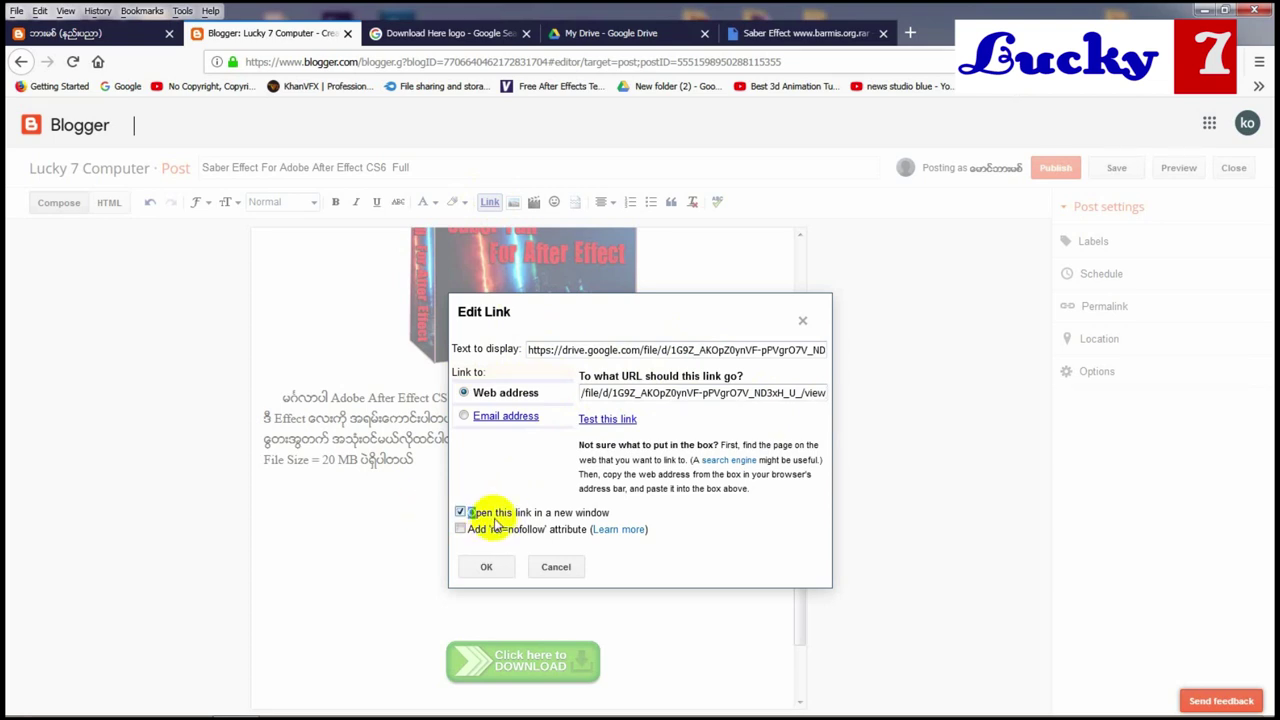